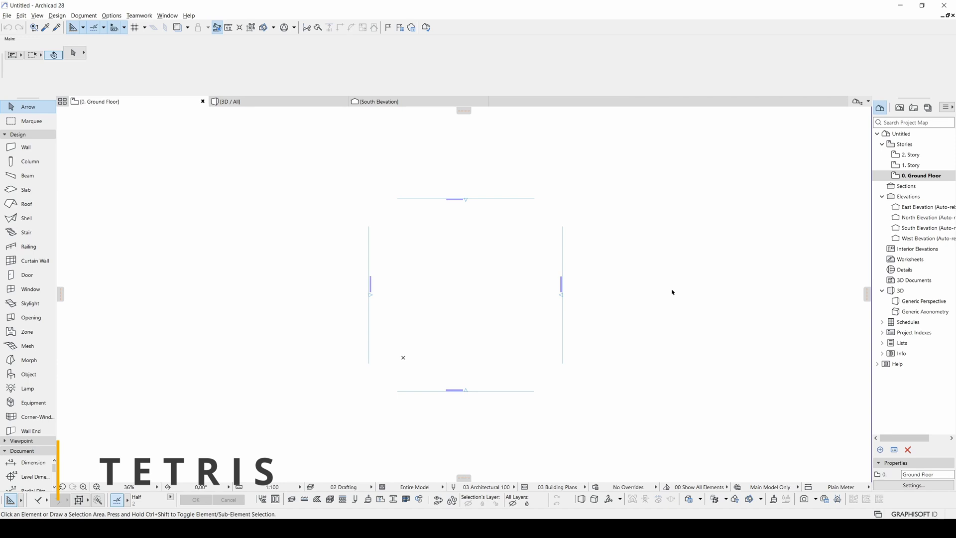
- Draw a short horizontal curtain wall in the middle of the Ground Floor plan, between the elevation markers
click(30, 261)
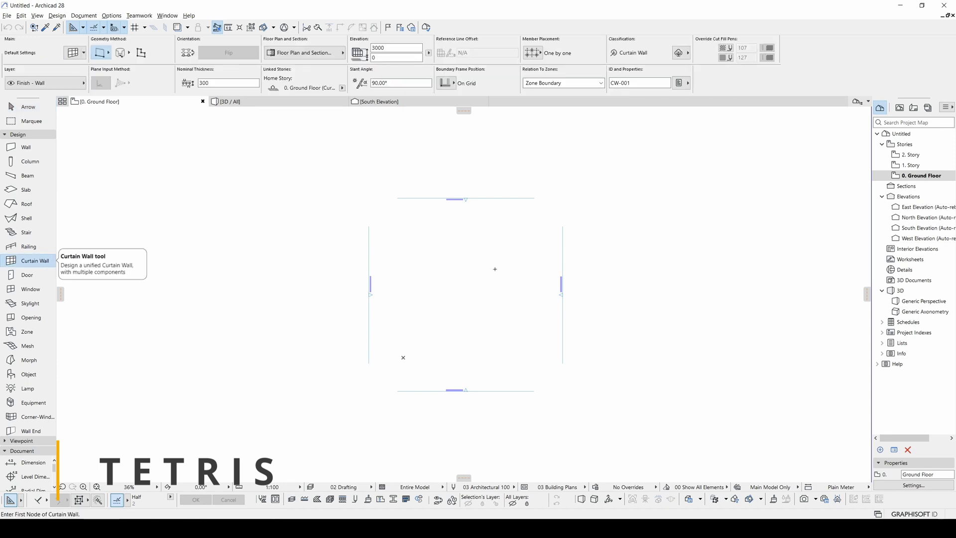
click(447, 277)
click(464, 277)
click(465, 277)
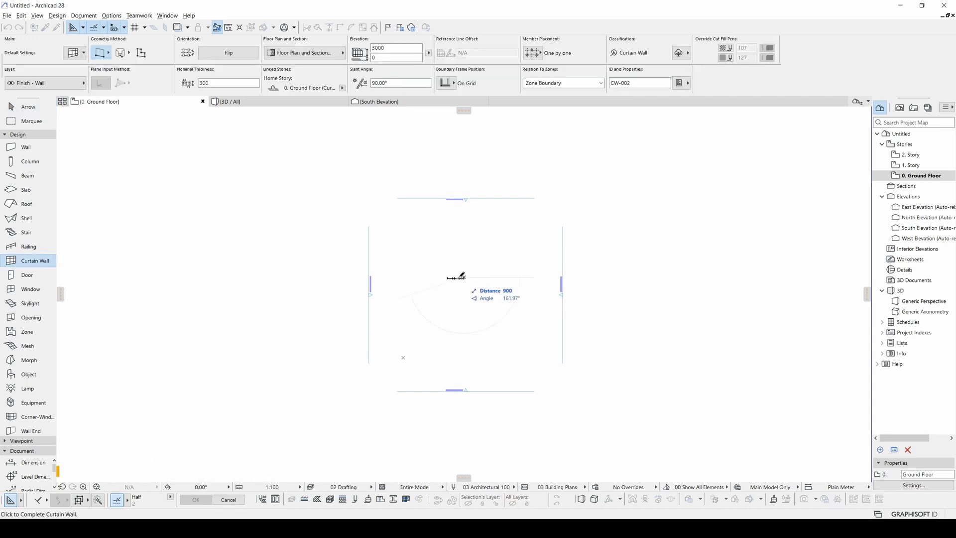
key(Escape)
key(Escape)
scroll(475, 264, up, 4)
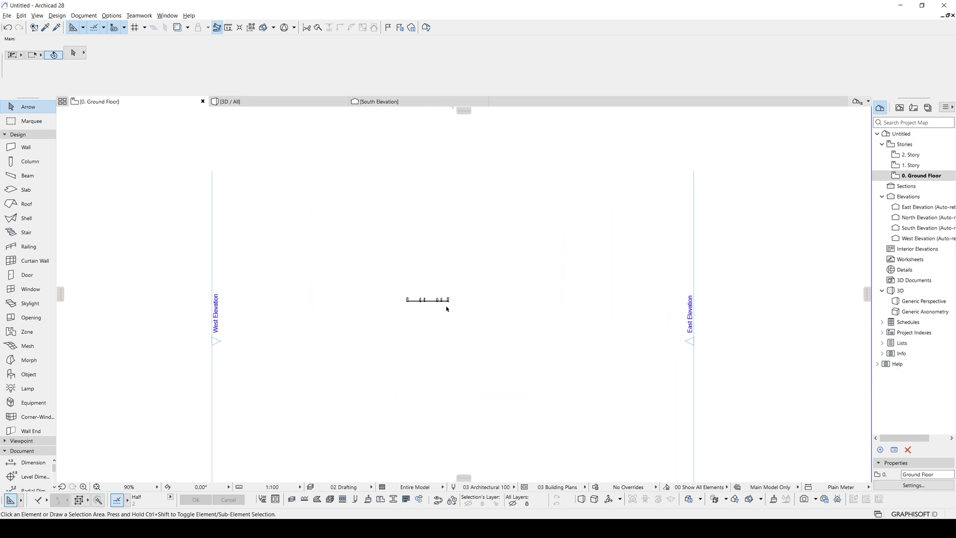
- Open the curtain wall's selection settings and launch the hidden game from the Main Panel preview with Surprise Me!
click(438, 300)
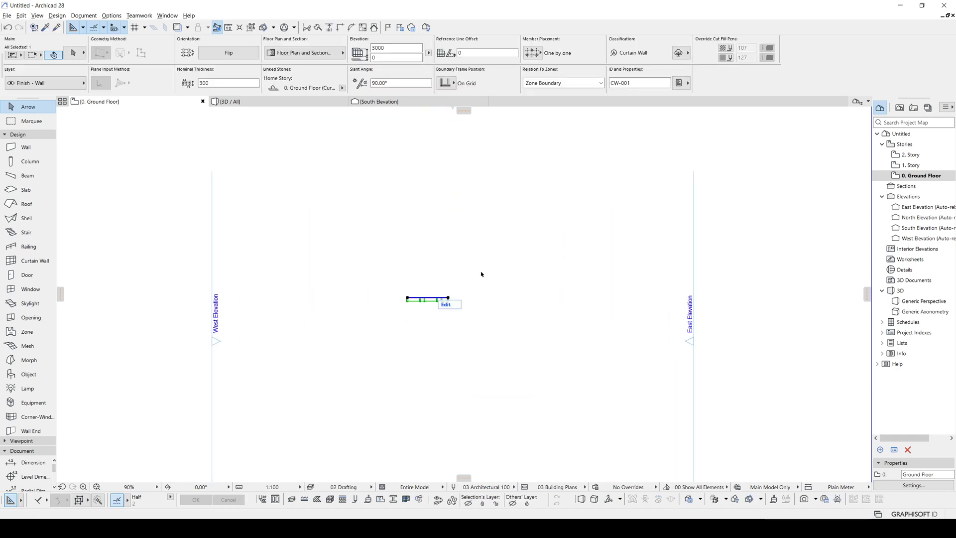
key(ctrl+t)
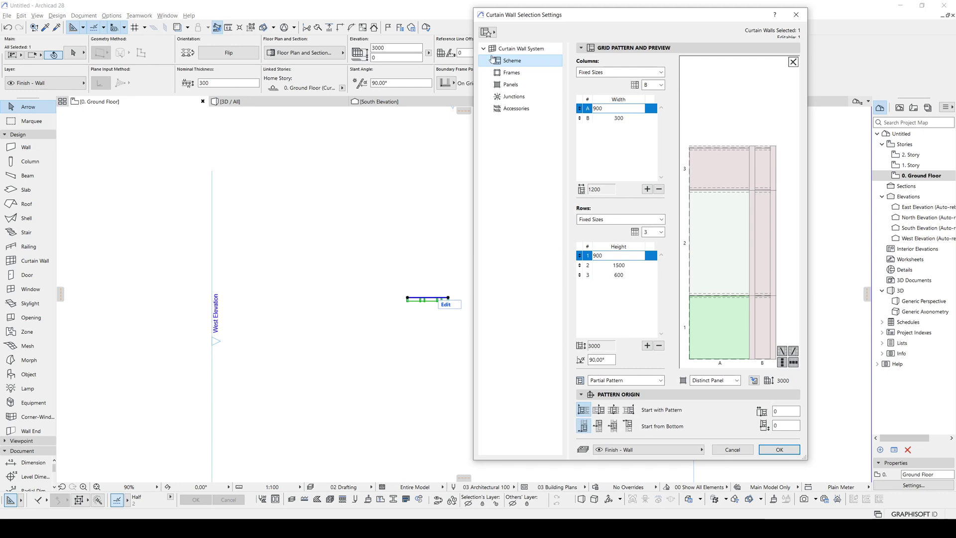
right_click(724, 224)
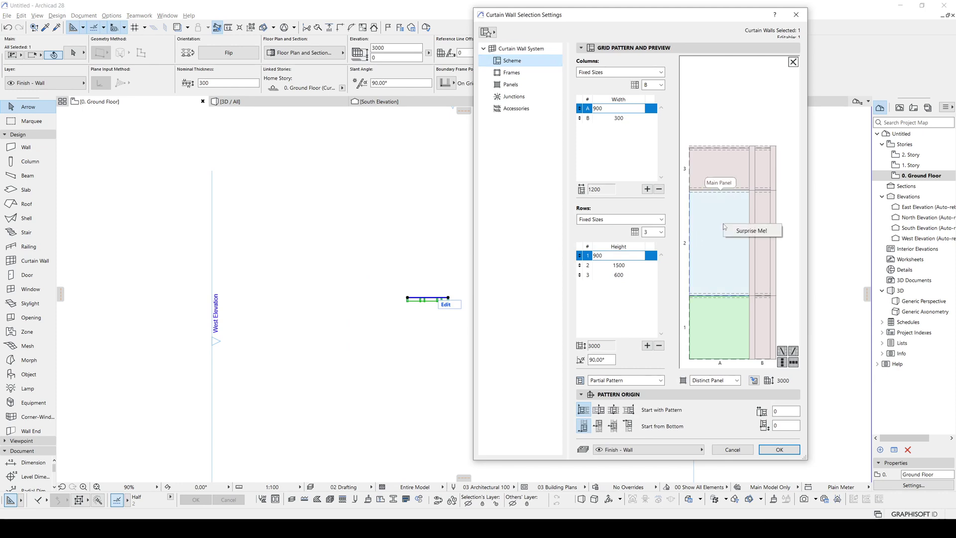
click(750, 230)
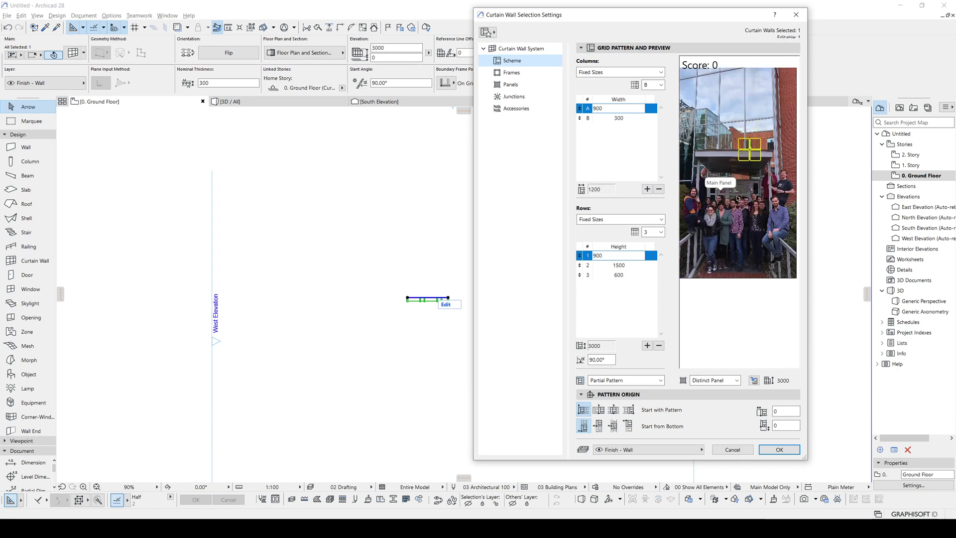
- Play the Tetris game in the scheme preview, shifting the pieces sideways and dropping them to stack up
key(Left)
key(Down)
key(Down)
key(Down)
key(Down)
key(Down)
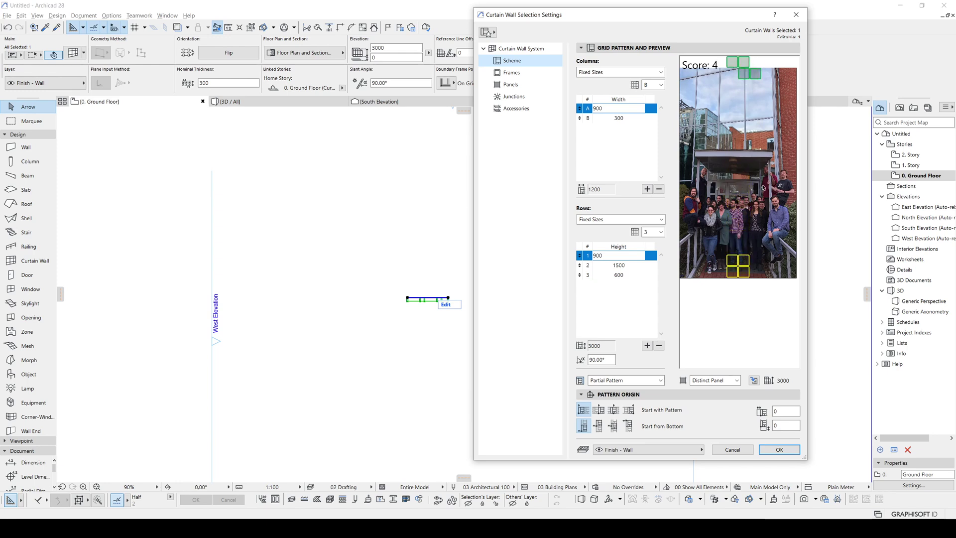
key(Up)
key(Left)
key(Left)
key(Down)
key(Down)
key(Down)
key(Down)
key(Down)
key(Down)
key(Down)
key(Down)
key(Down)
key(Down)
key(Down)
key(Down)
key(Down)
key(Down)
key(Down)
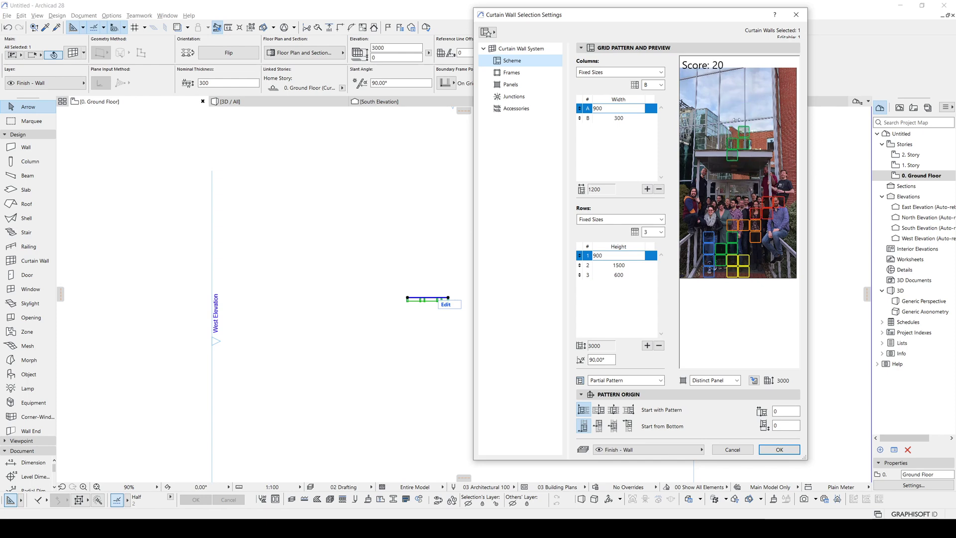
- Leave the Tetris game with Back to Work, close the settings, and delete the curtain wall from the plan
mouse_move(747, 127)
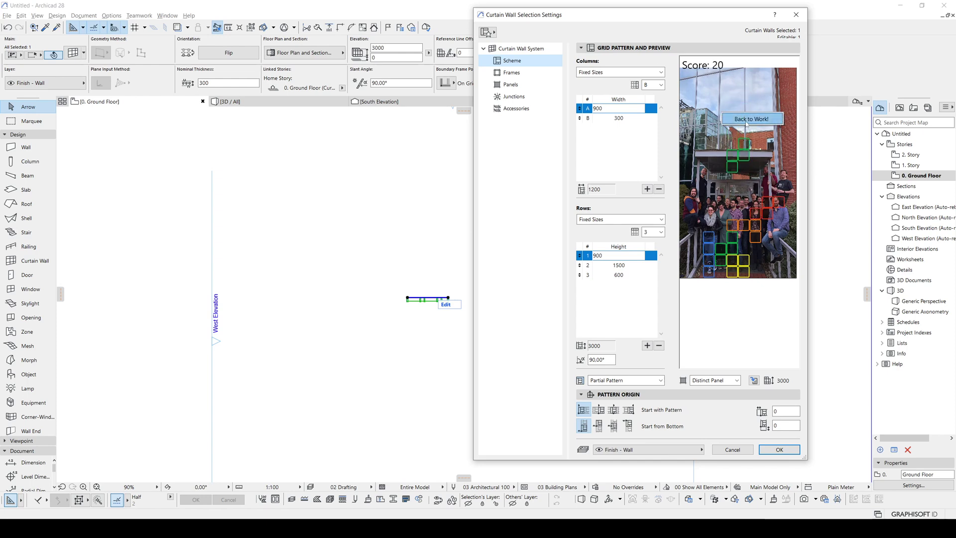
click(747, 125)
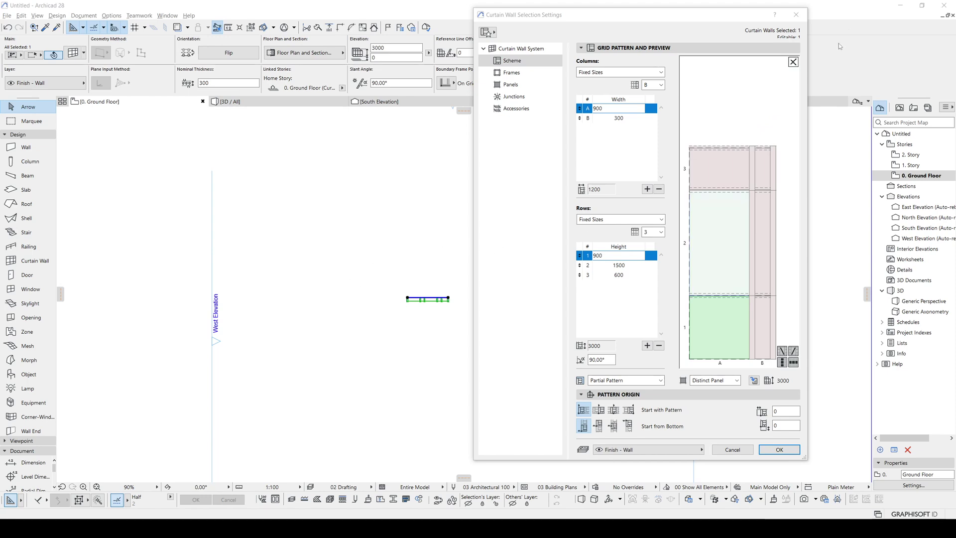
click(796, 14)
scroll(466, 297, up, 3)
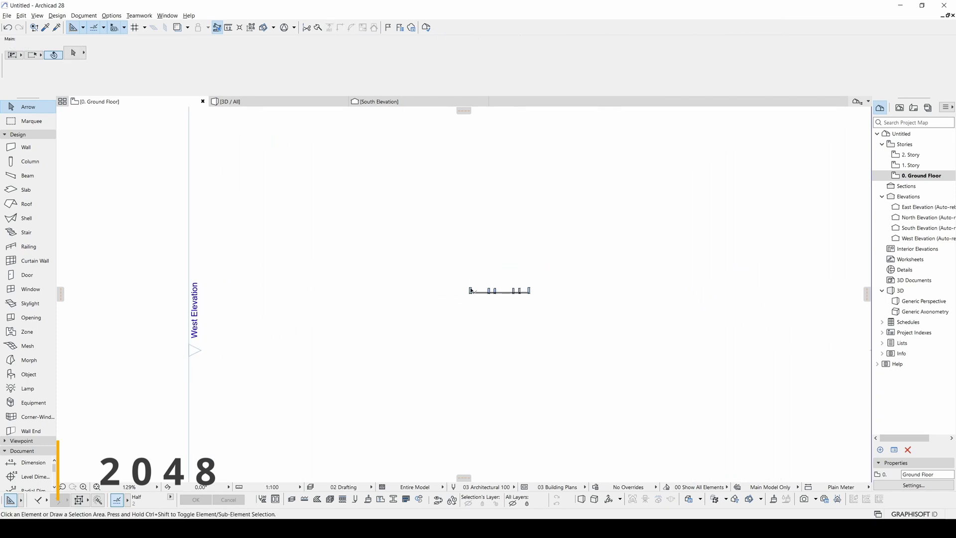
key(Delete)
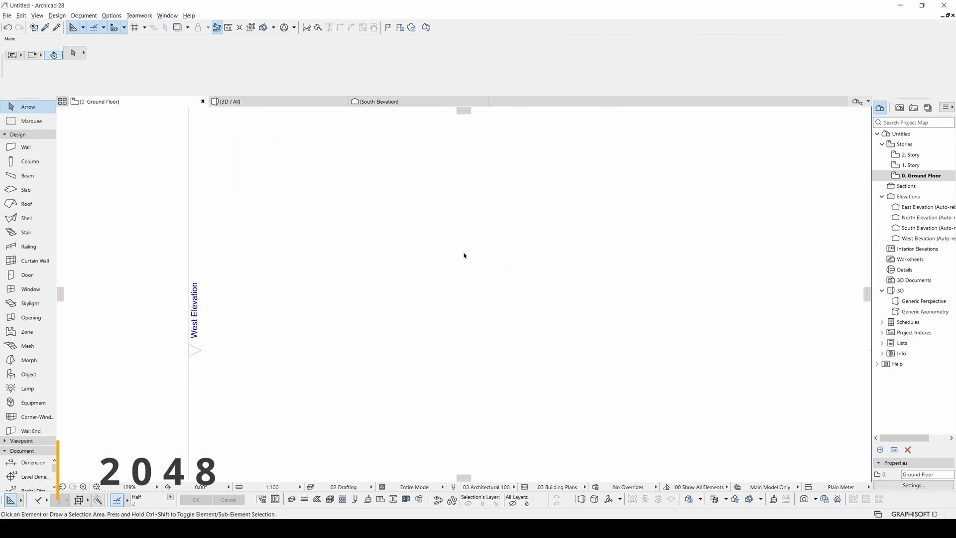
- Choose the Revision History Simple object from 1.7 2D Elements, Graphic Symbols, in the object default settings
click(31, 374)
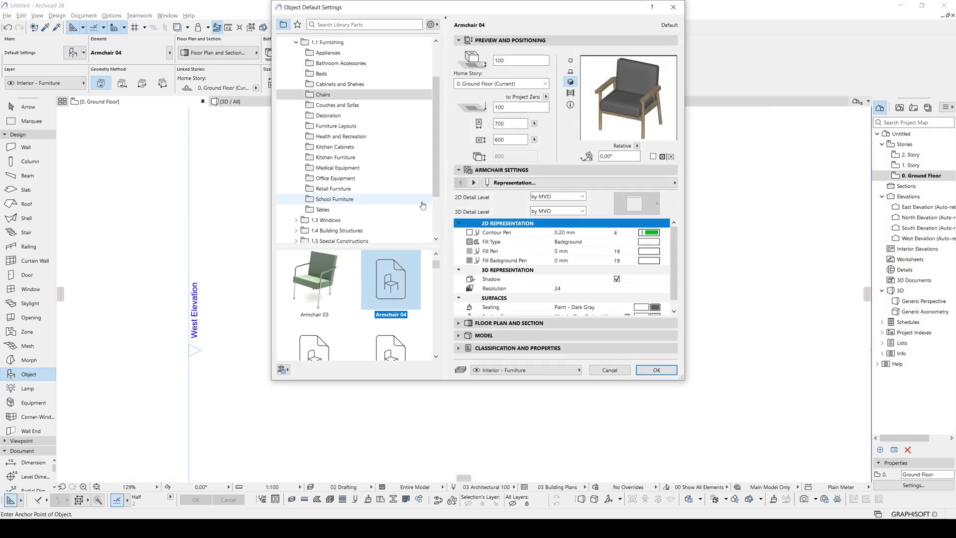
drag(435, 153, 433, 190)
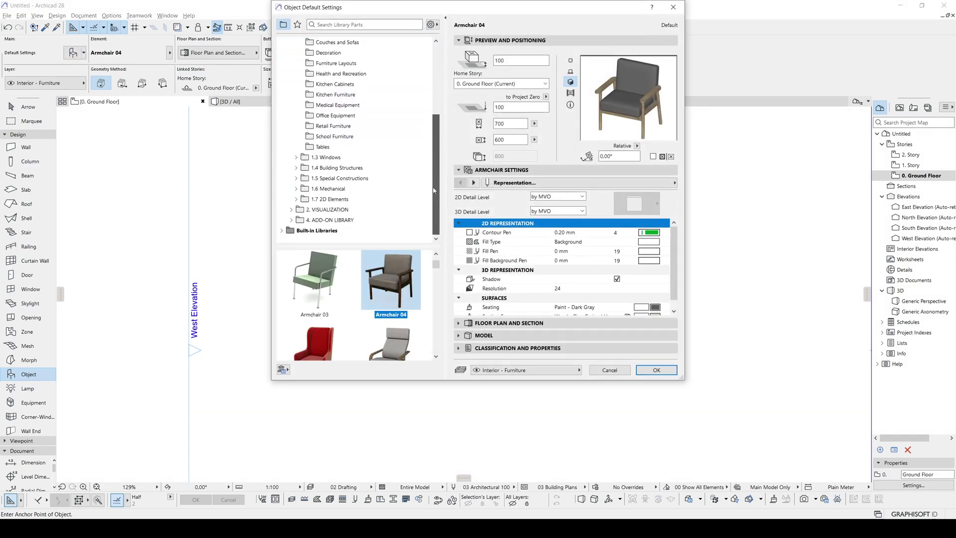
click(297, 200)
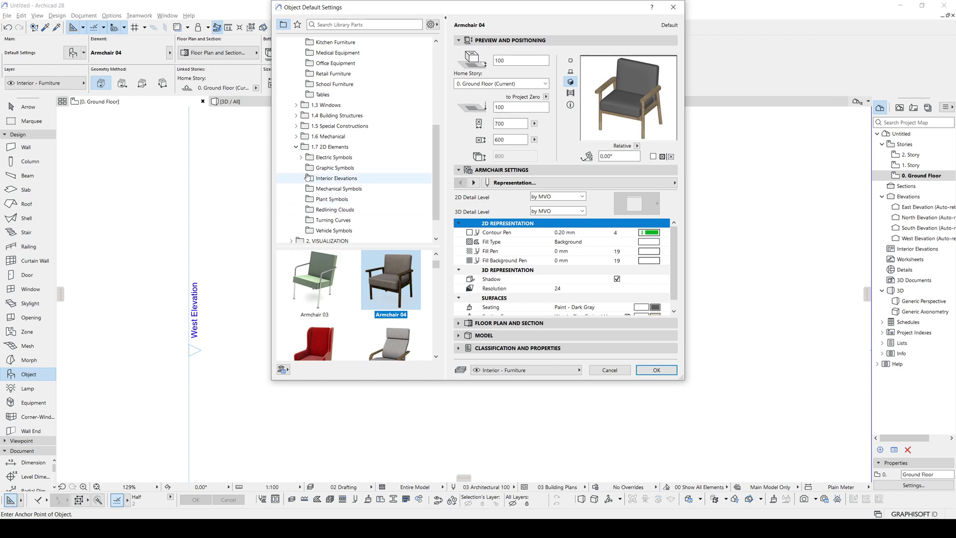
click(335, 169)
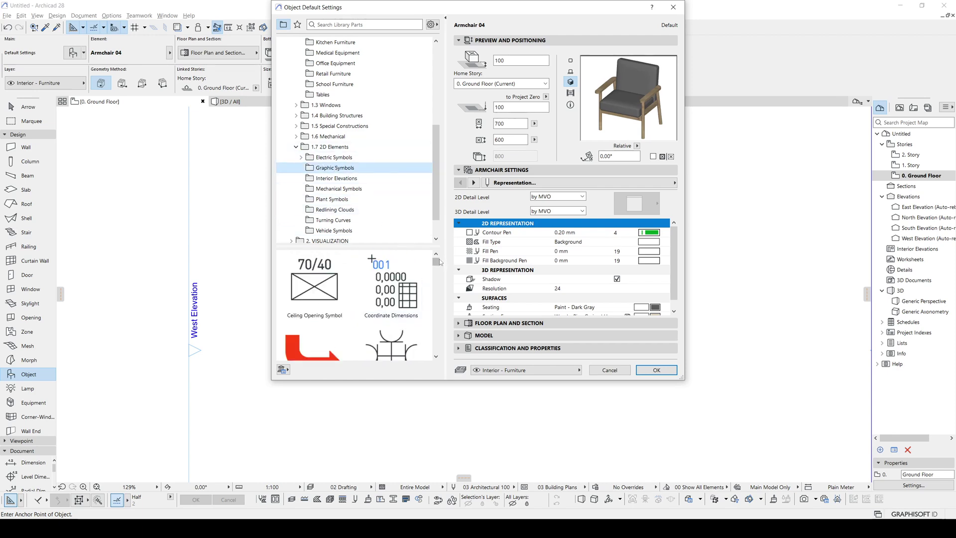
drag(437, 262, 436, 320)
click(413, 321)
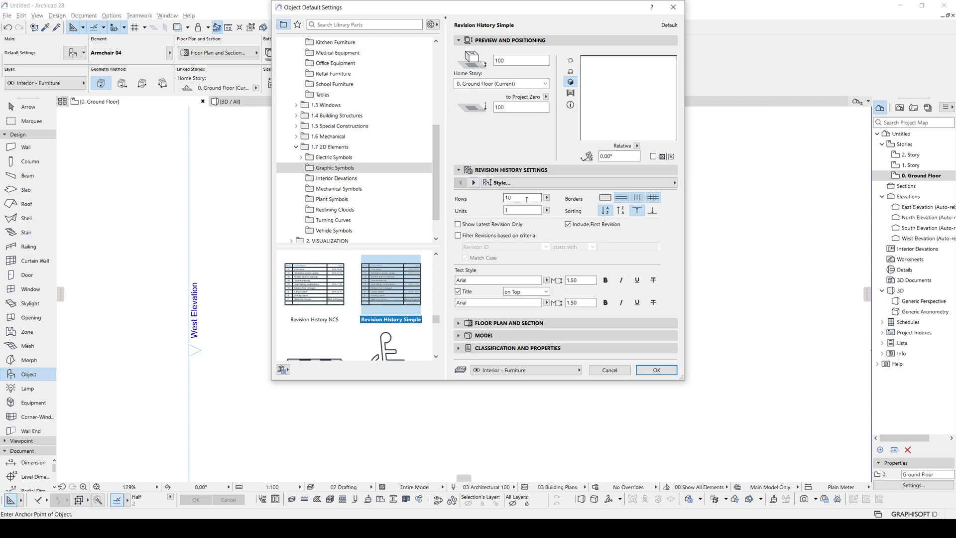
- Set the revision history's number of rows to 2048 to unlock the hidden 2048 game
drag(521, 198, 489, 204)
text(2048)
key(Tab)
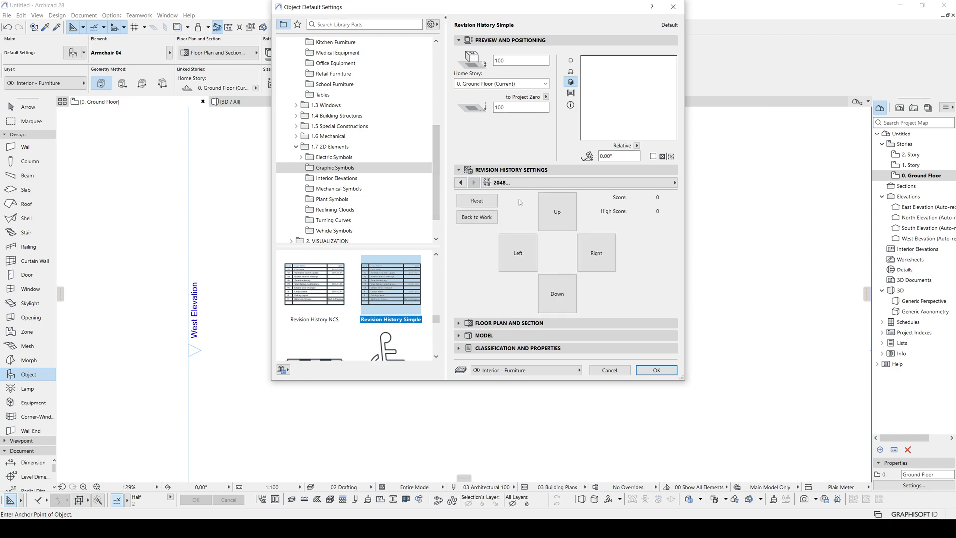
- Play the opening moves of the 2048 game, sliding the tiles up, right, down and left
click(574, 227)
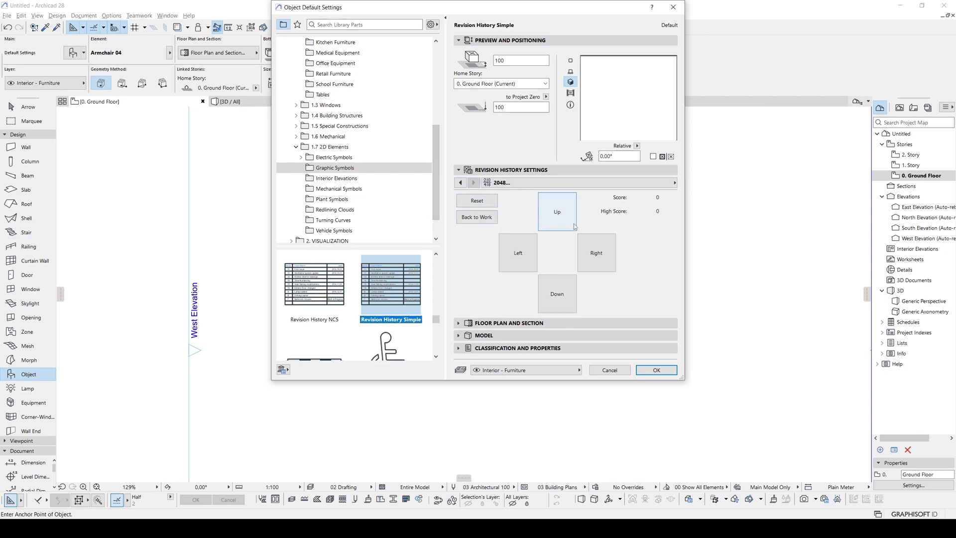
click(574, 227)
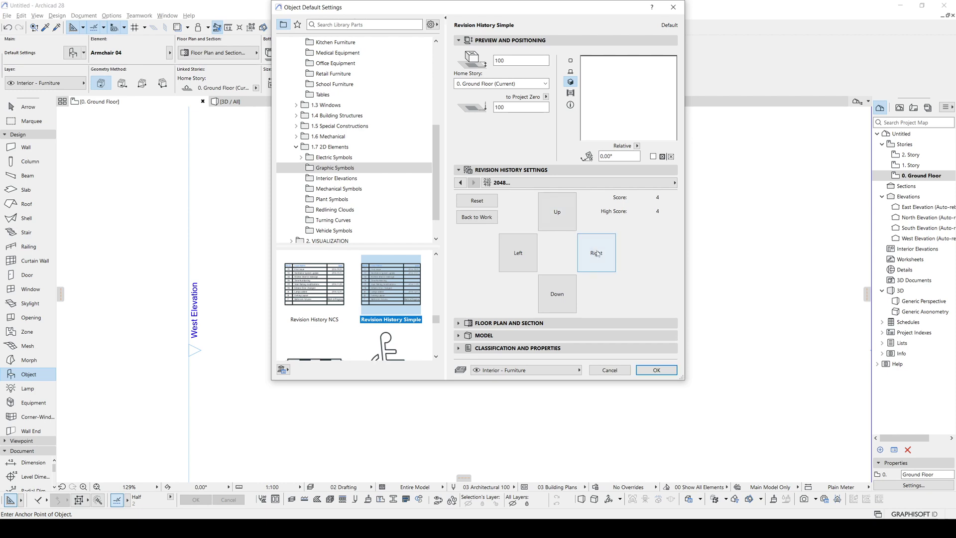
click(597, 252)
click(568, 287)
click(521, 259)
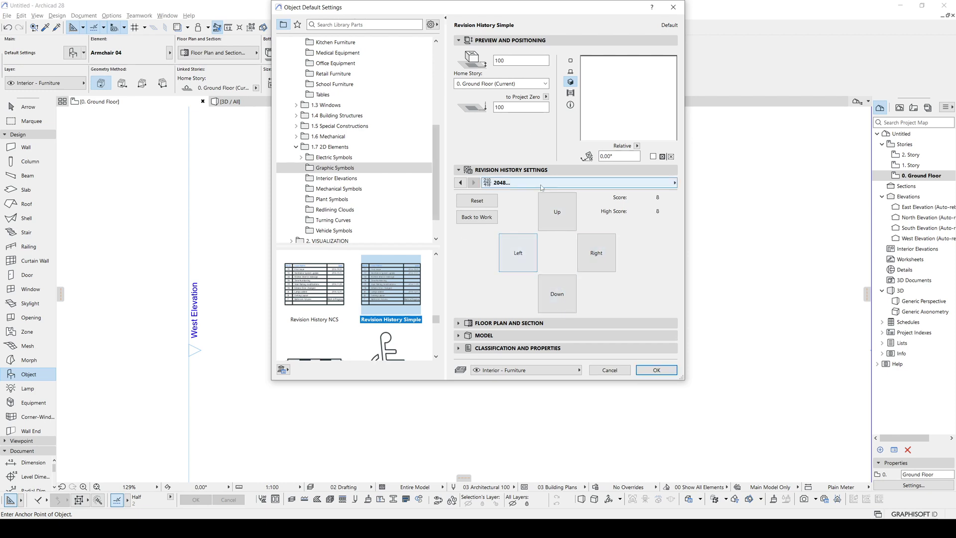
click(603, 241)
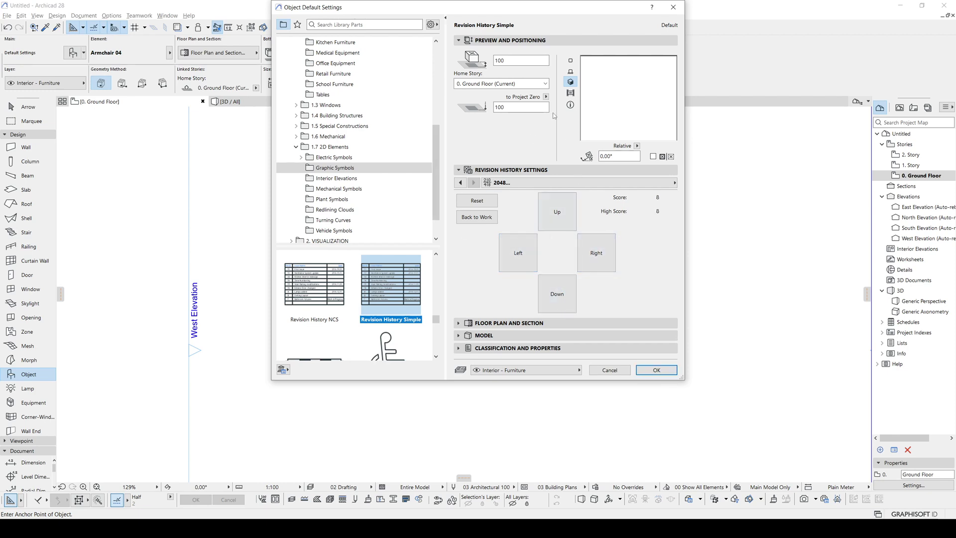
- Play further 2048 moves up, right, down and left with the 2D symbol preview shown, and exit with Back to Work
click(571, 62)
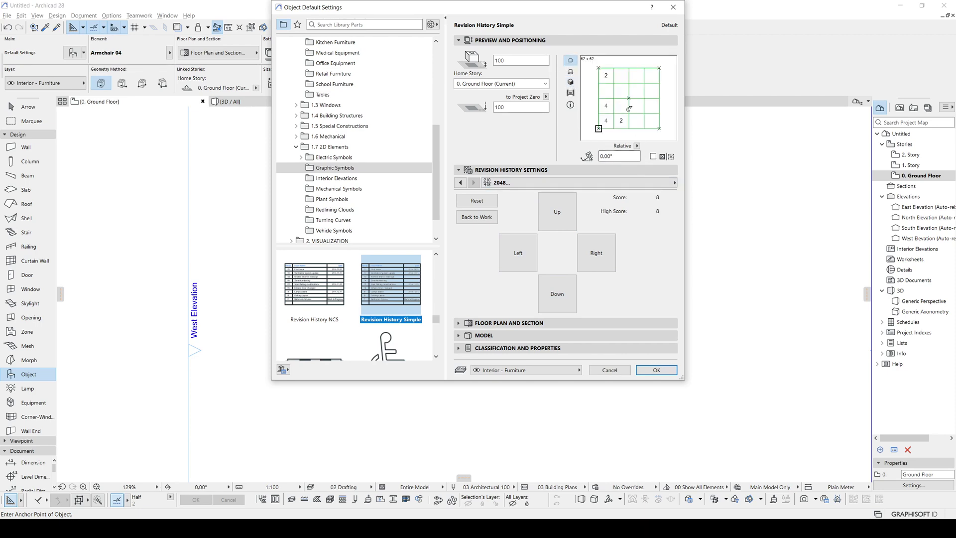
click(561, 218)
click(605, 251)
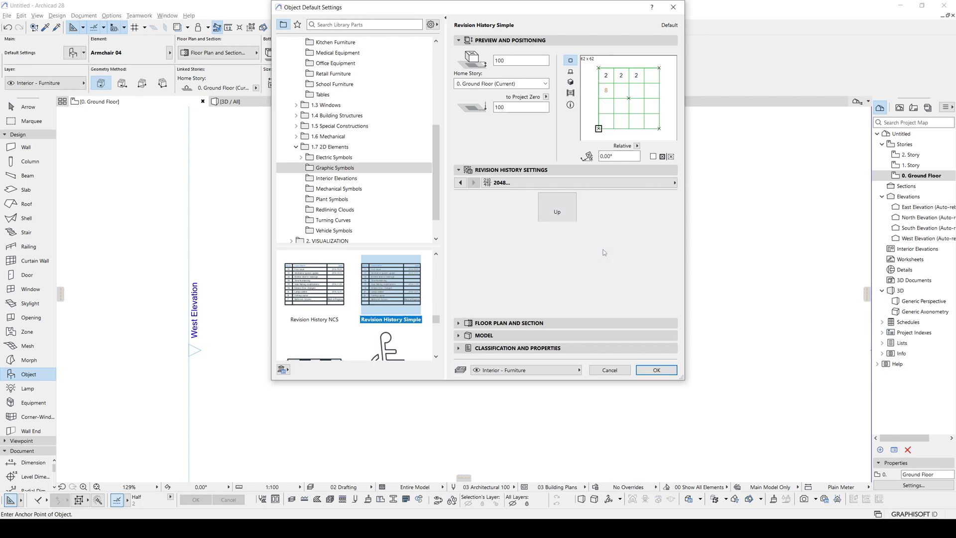
click(558, 297)
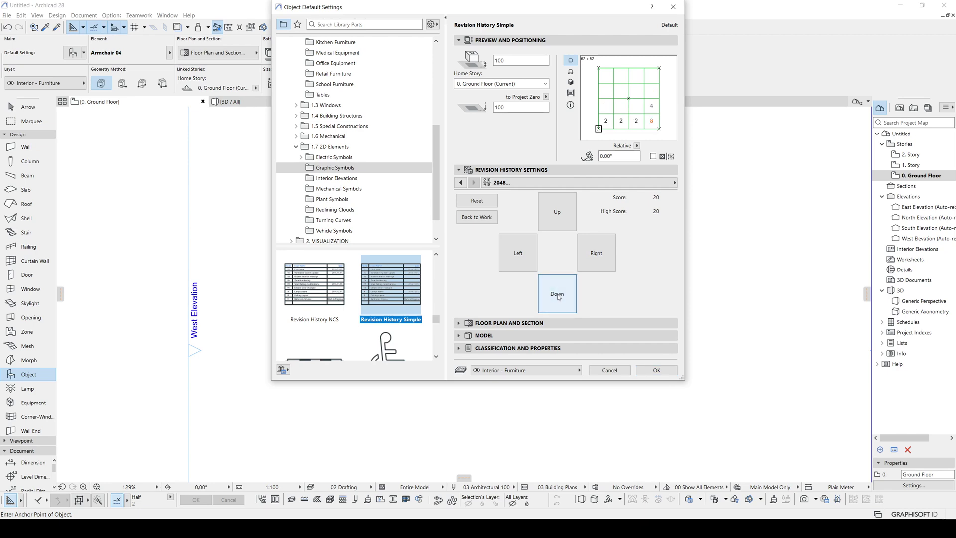
click(525, 263)
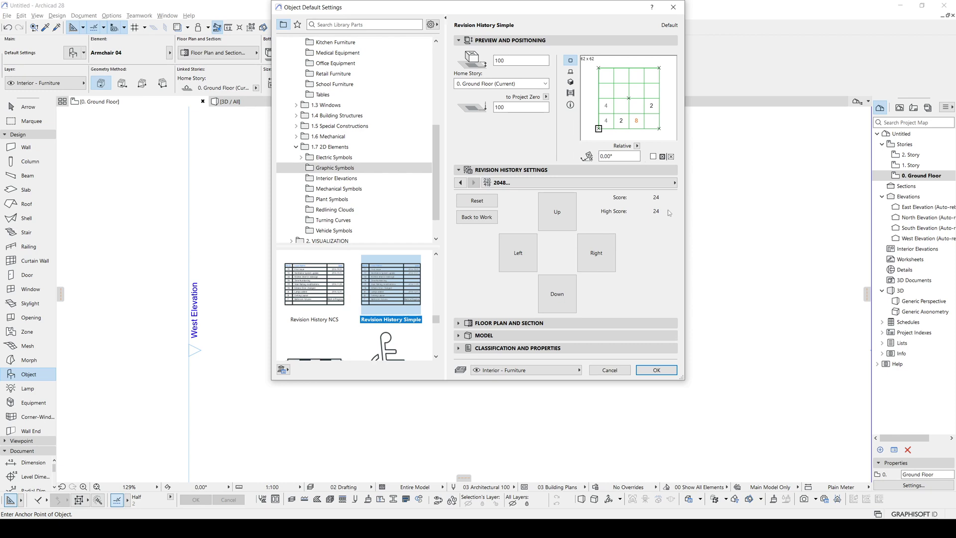
click(468, 219)
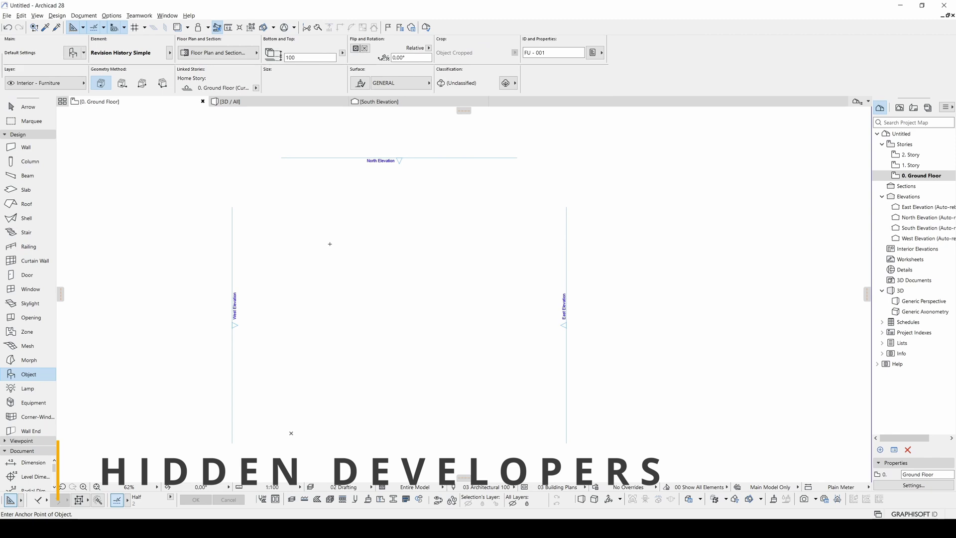
- Draw a U-shaped stair from three straight baseline segments on the Ground Floor plan, west of the East Elevation marker
click(26, 232)
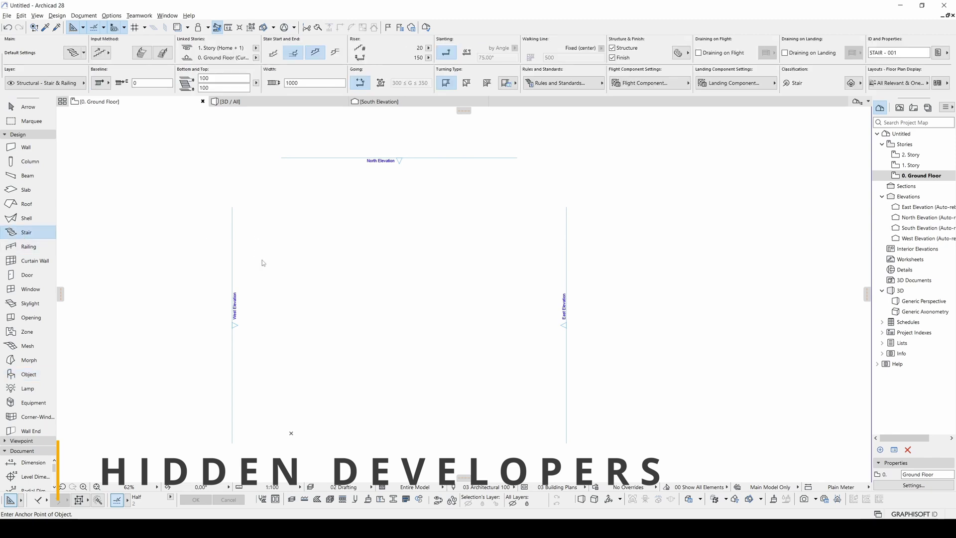
click(491, 319)
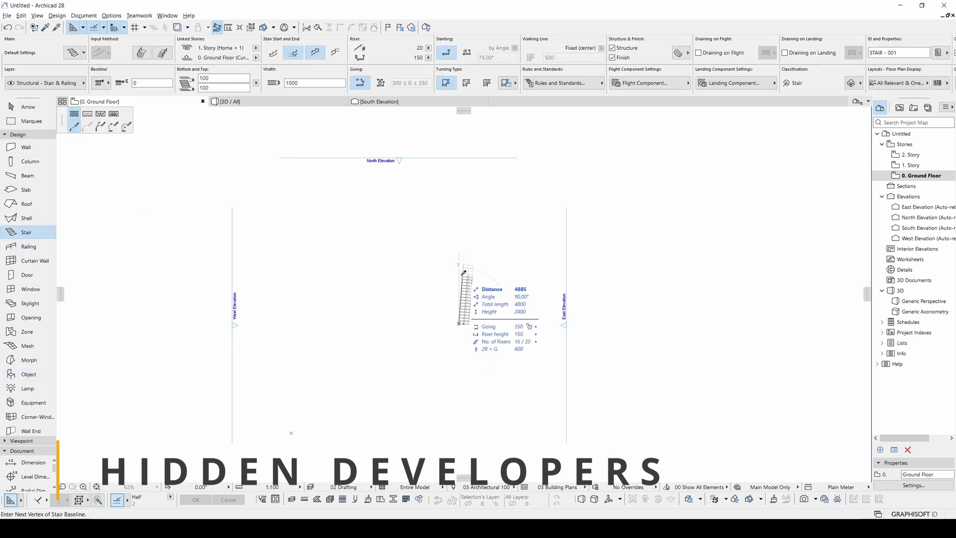
scroll(488, 314, up, 3)
click(471, 289)
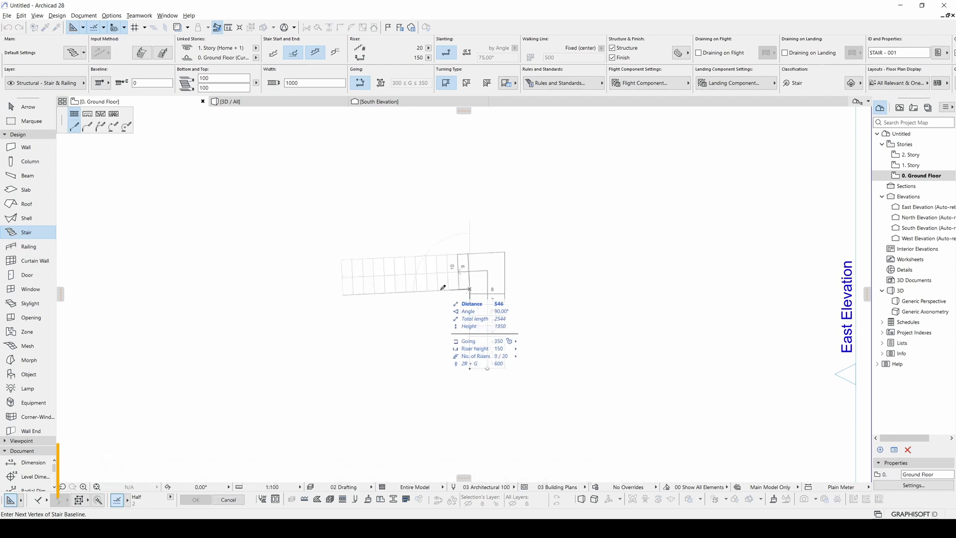
click(438, 289)
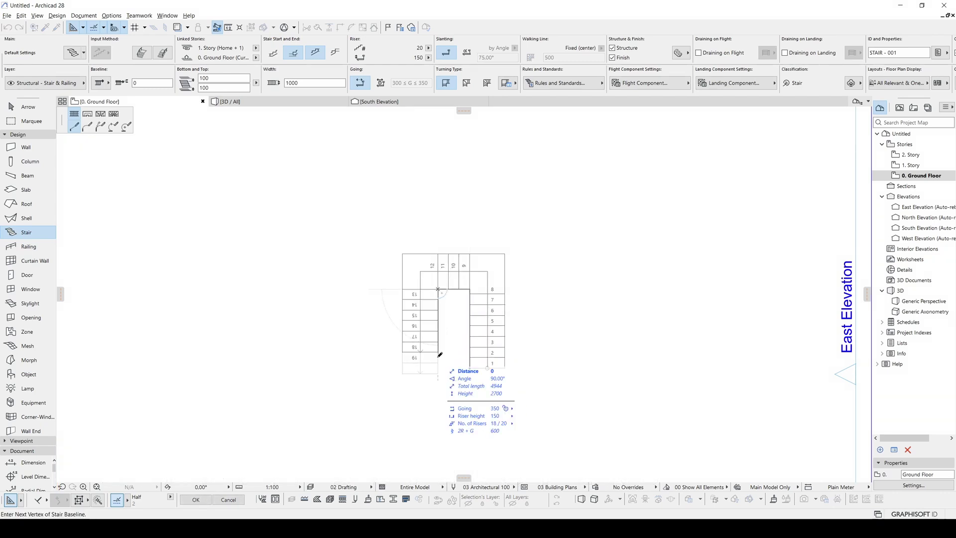
click(438, 373)
scroll(454, 305, down, 4)
scroll(480, 306, up, 6)
key(Escape)
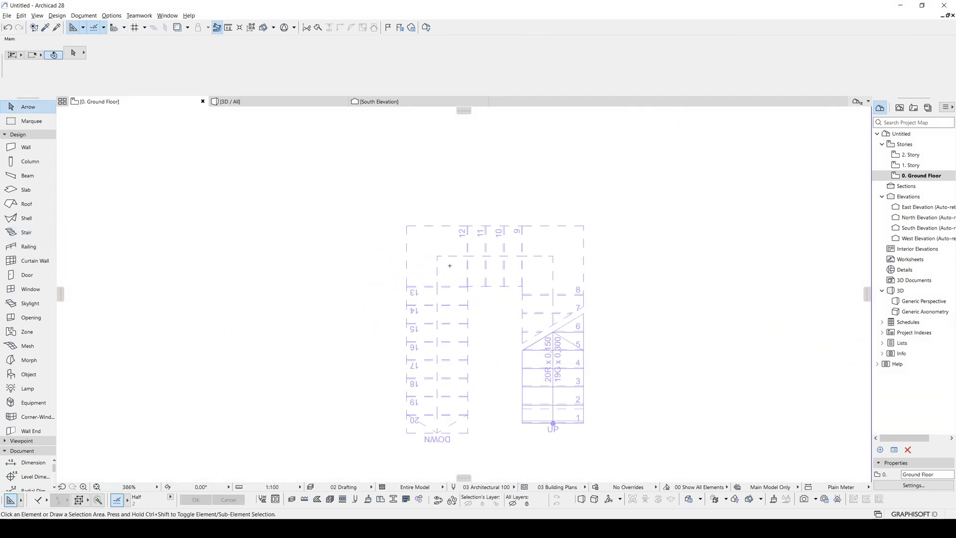
- Change the stair's clicked turning, at the corner between the UP flight and the middle flight, to winders
click(455, 282)
click(523, 287)
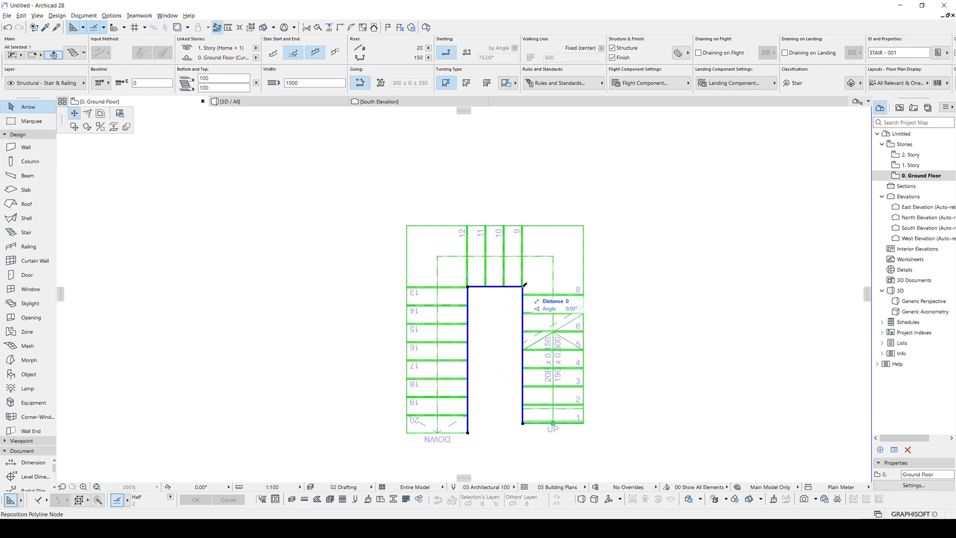
click(119, 113)
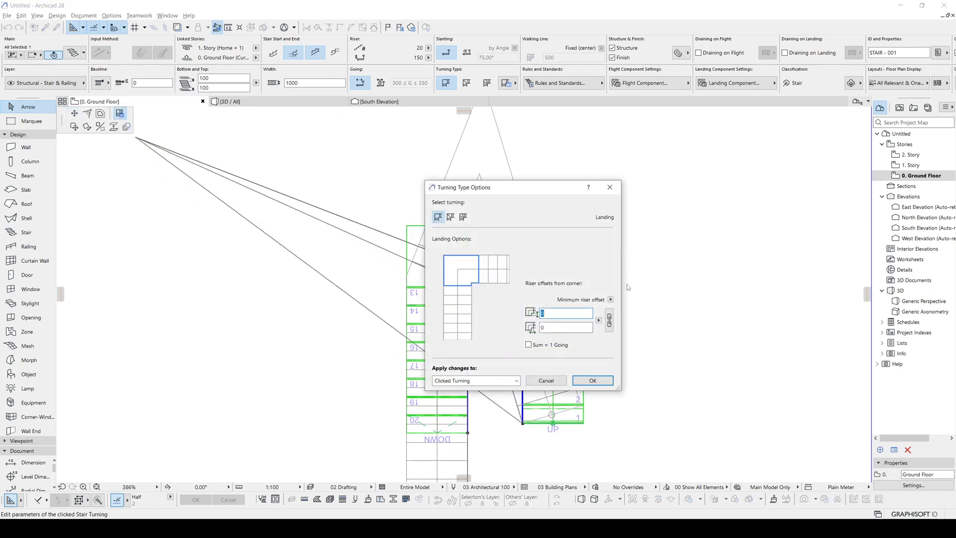
click(450, 217)
click(593, 380)
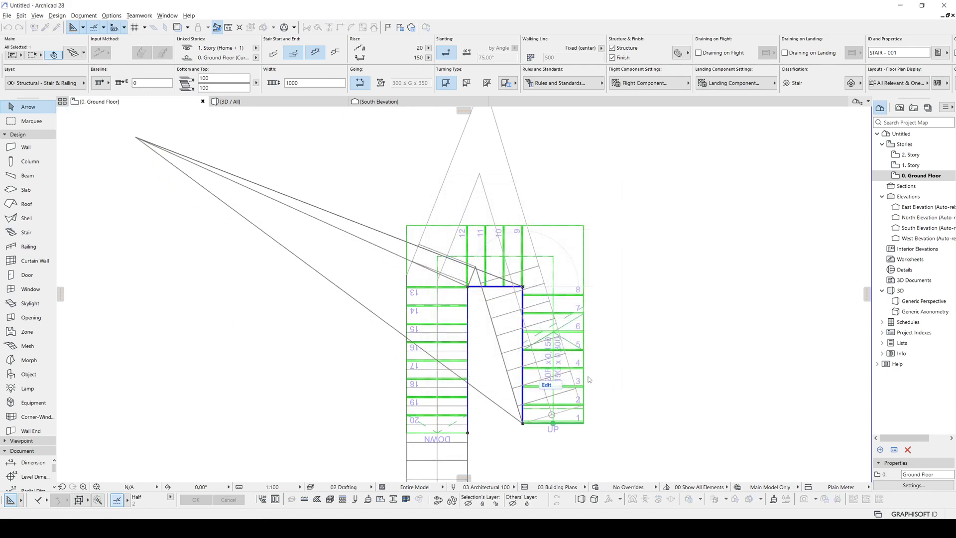
scroll(545, 364, down, 2)
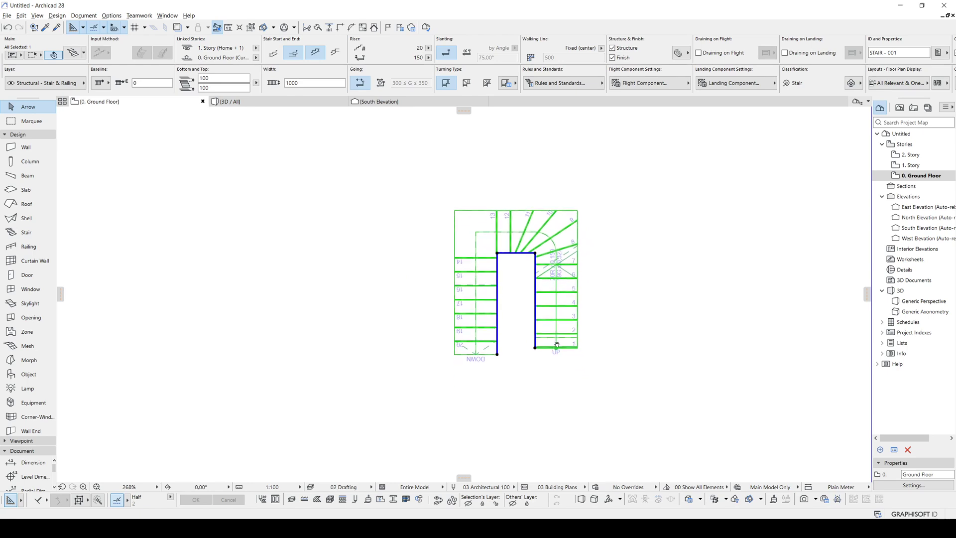
scroll(505, 294, up, 2)
scroll(506, 294, up, 1)
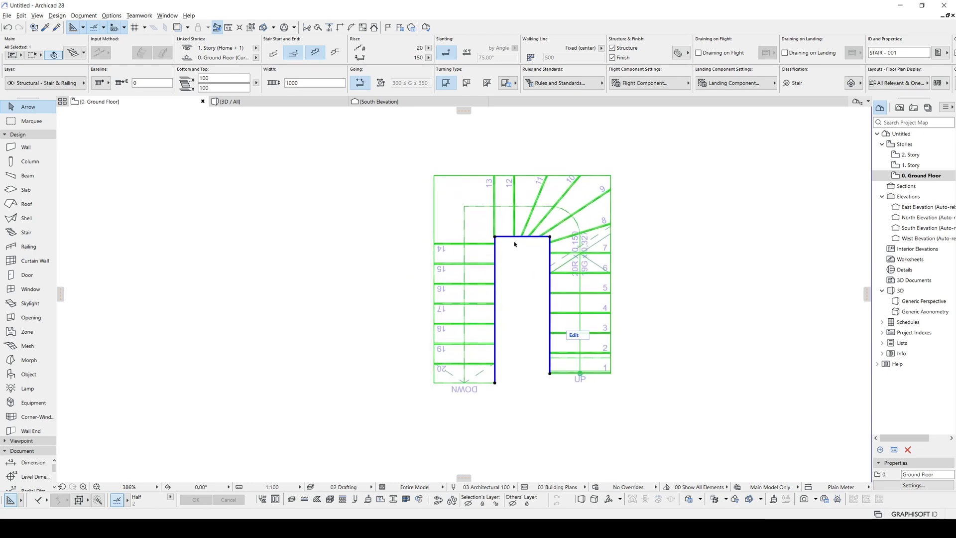
- Reshape the stair's baseline along the UP flight to trigger the Stair Solver, and accept the green portrait solution
click(551, 287)
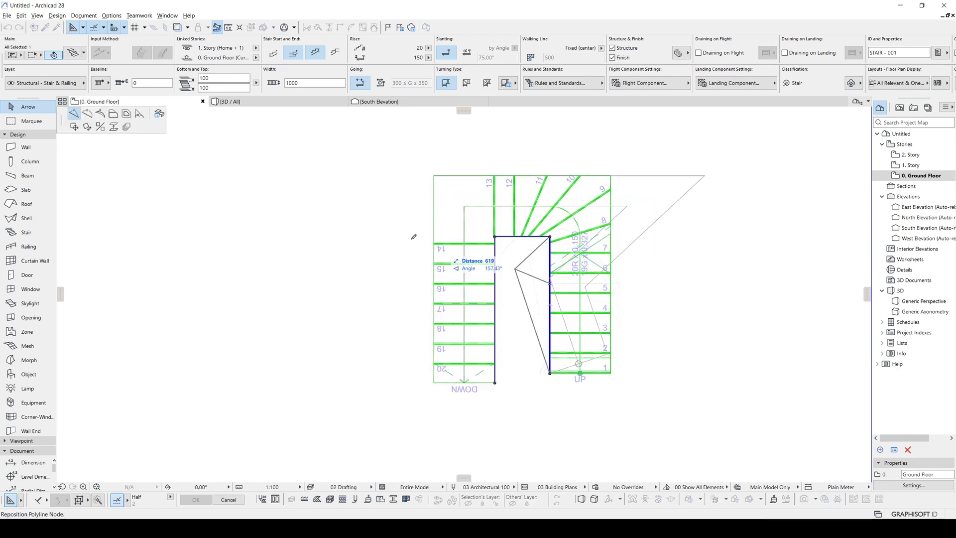
click(87, 114)
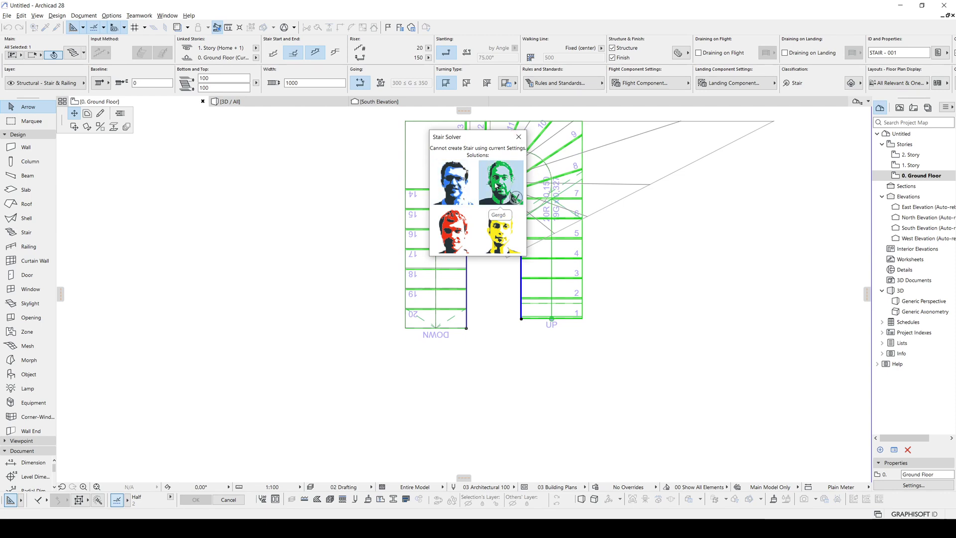
click(517, 175)
scroll(628, 203, down, 2)
click(627, 201)
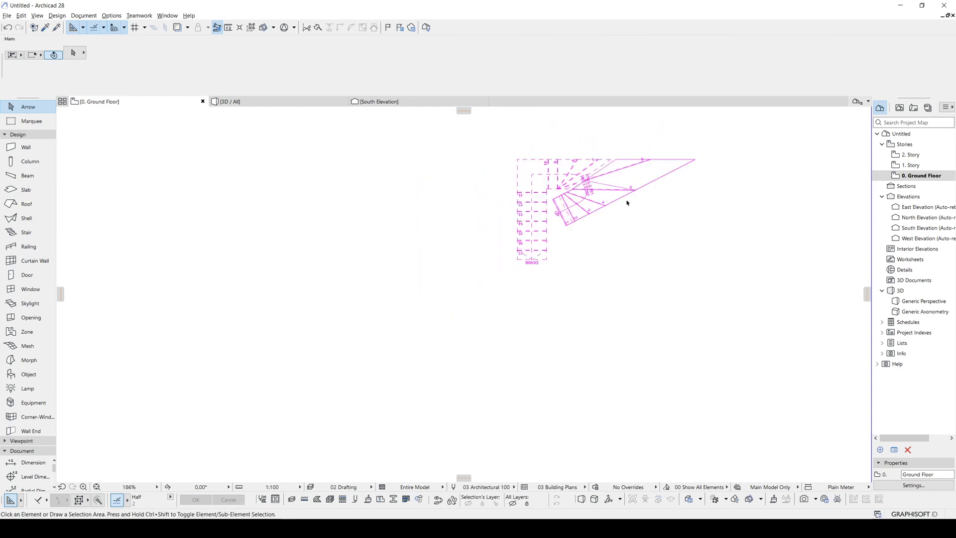
scroll(628, 203, down, 1)
middle_drag(628, 203, 525, 271)
scroll(525, 270, down, 1)
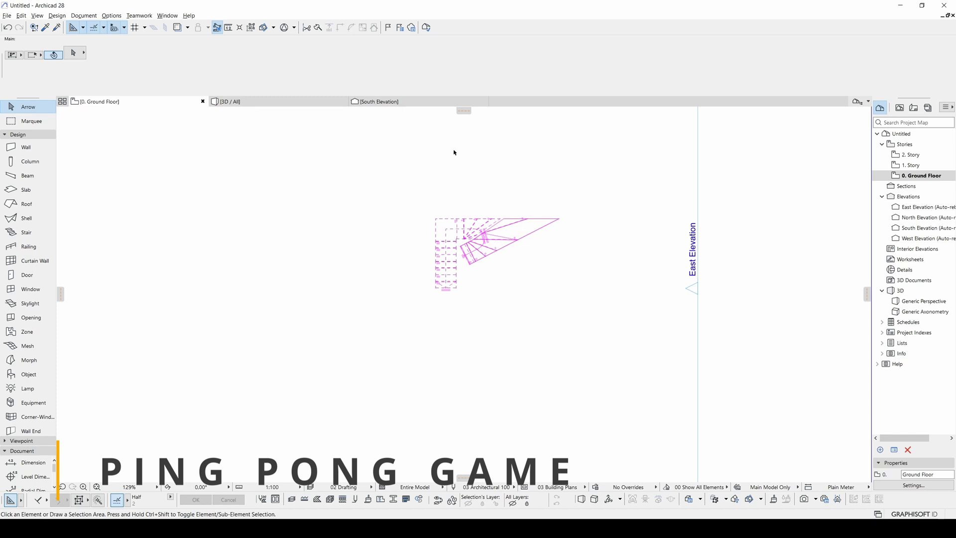
click(467, 112)
drag(467, 113, 368, 168)
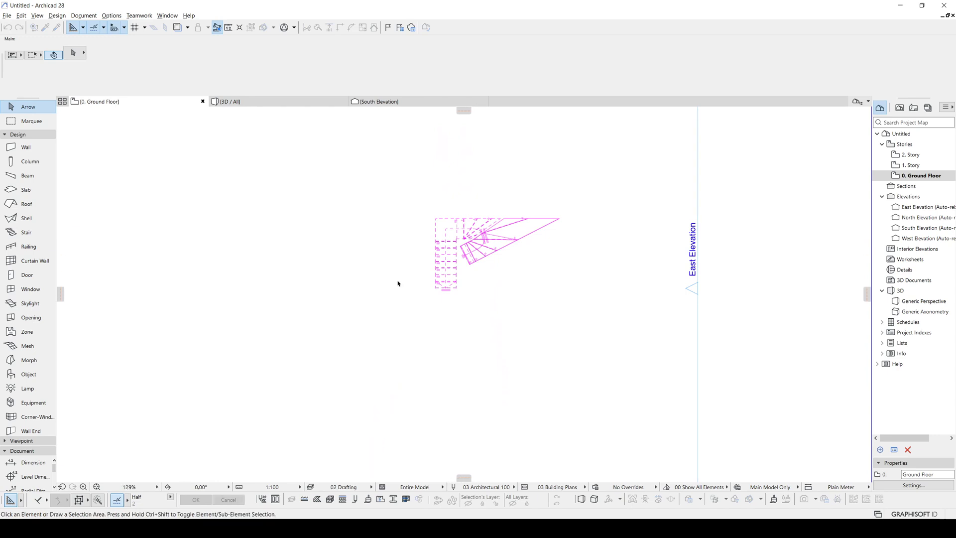
scroll(476, 290, down, 3)
scroll(476, 265, up, 3)
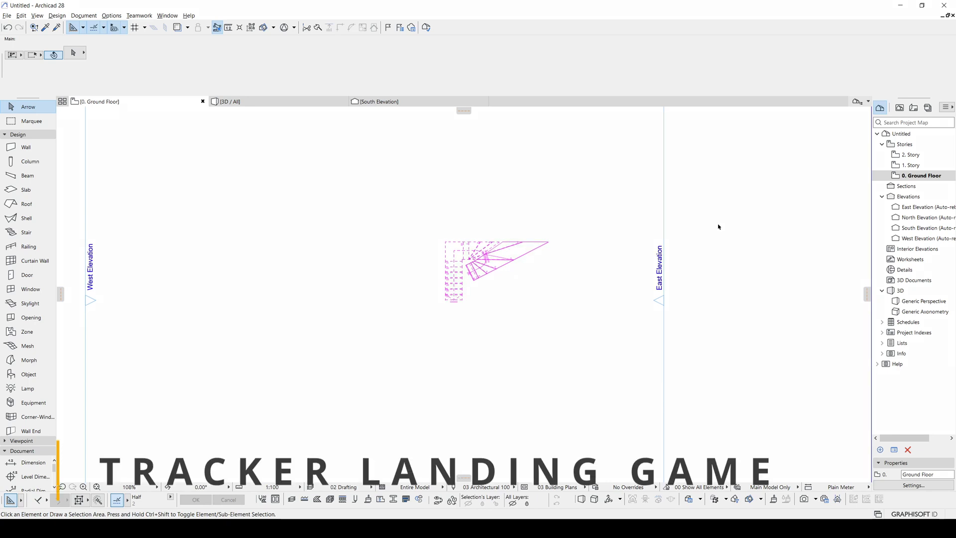
middle_drag(715, 228, 684, 230)
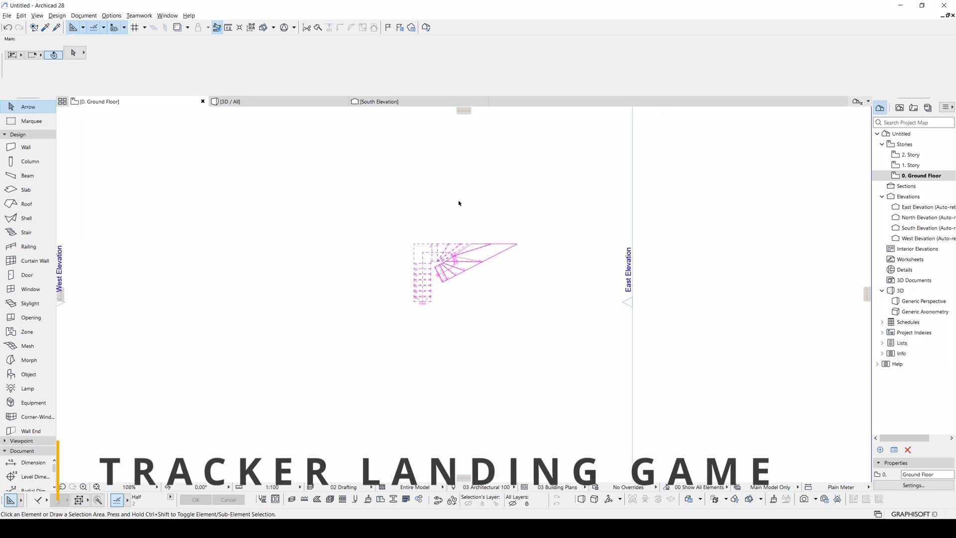
- Start a wall east of the West Elevation marker at an angle of 12.345° to try the tracker landing game, and cancel the wall
click(26, 147)
middle_drag(256, 234, 574, 255)
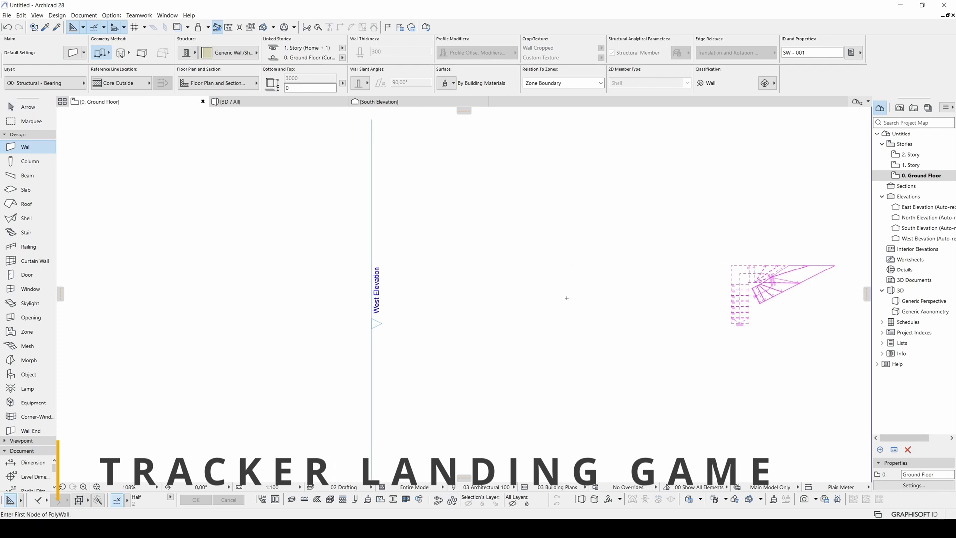
click(535, 314)
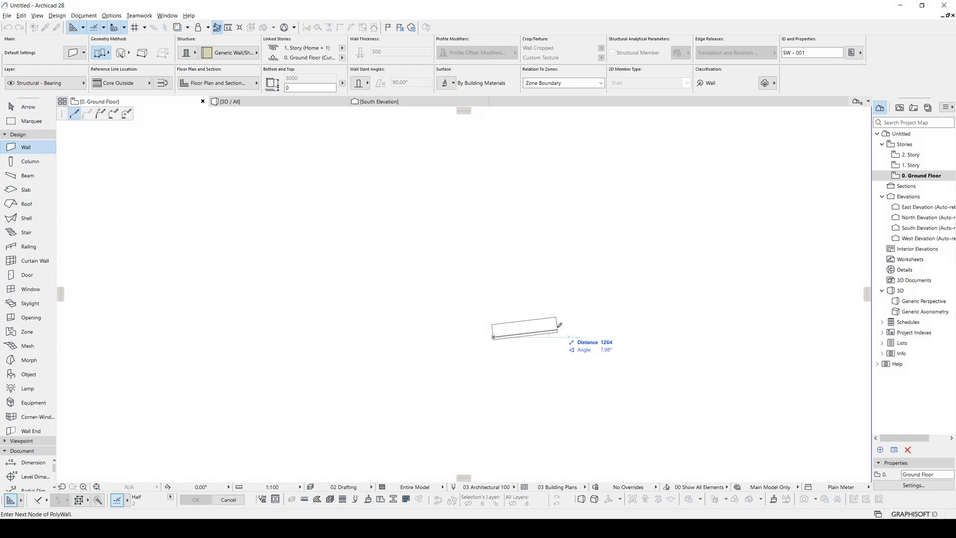
middle_drag(552, 326, 493, 337)
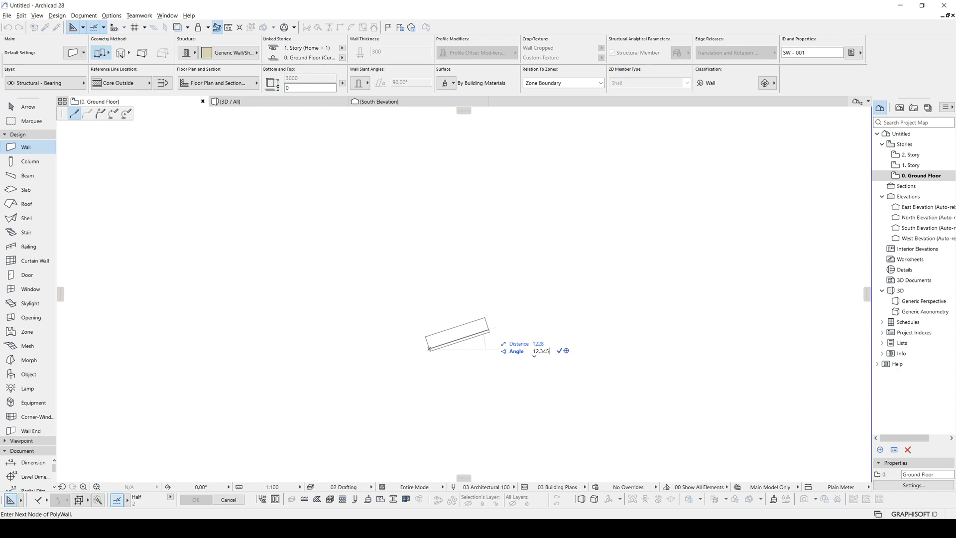
key(Return)
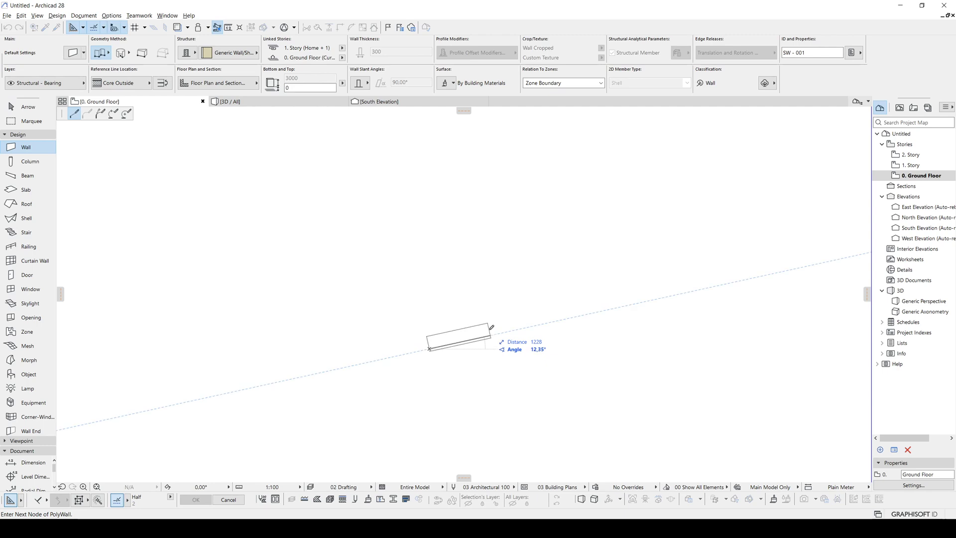
key(Return)
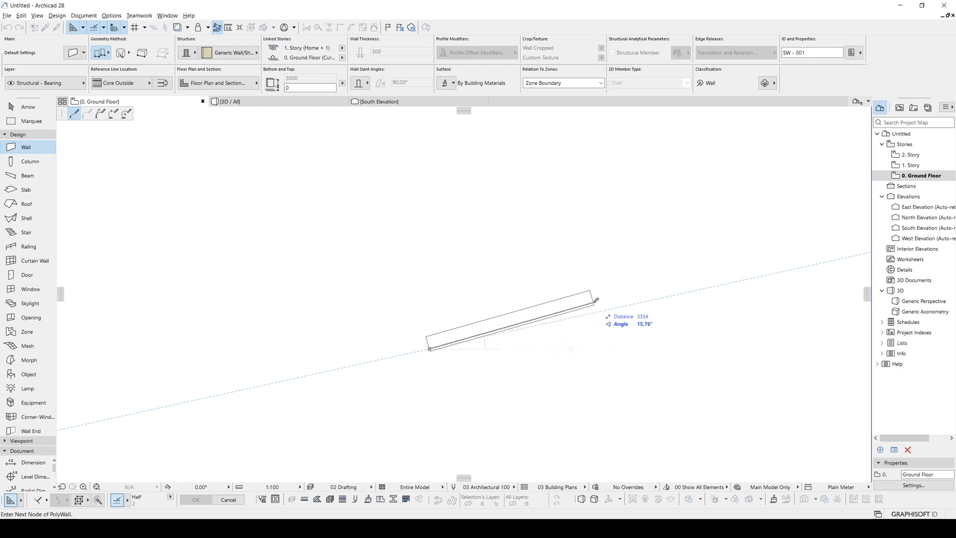
middle_drag(638, 291, 601, 304)
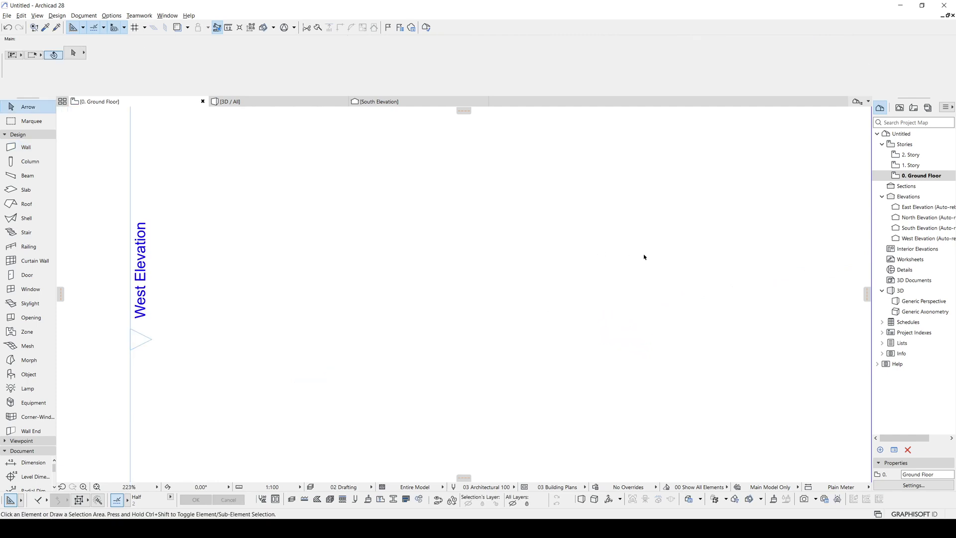
- Choose the Cube object from the Basic Shapes of 1.5 Special Constructions as the object default
scroll(644, 257, down, 4)
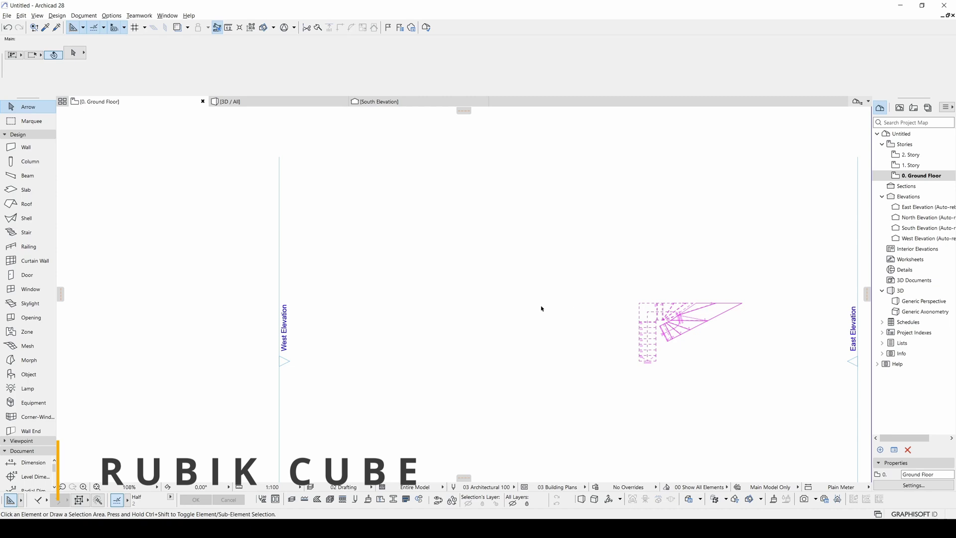
click(26, 375)
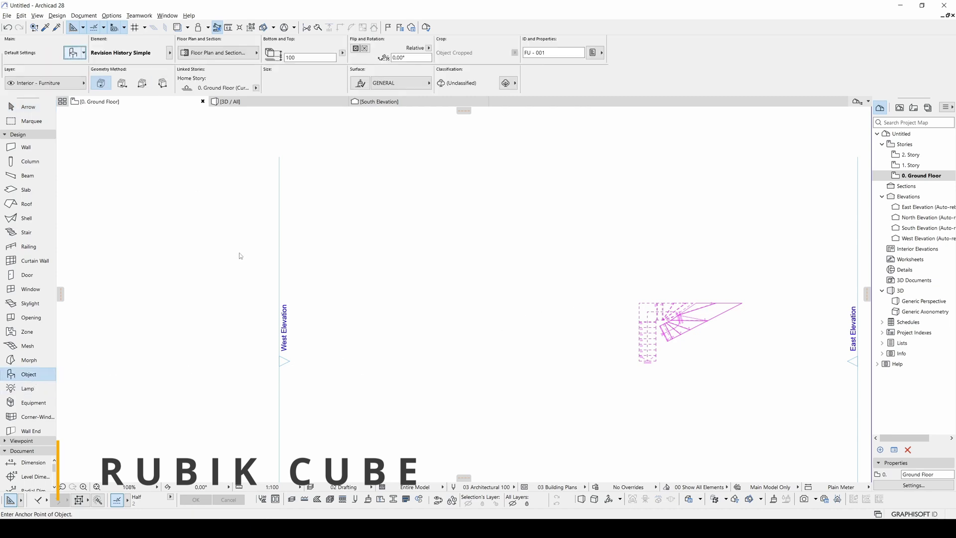
key(ctrl+t)
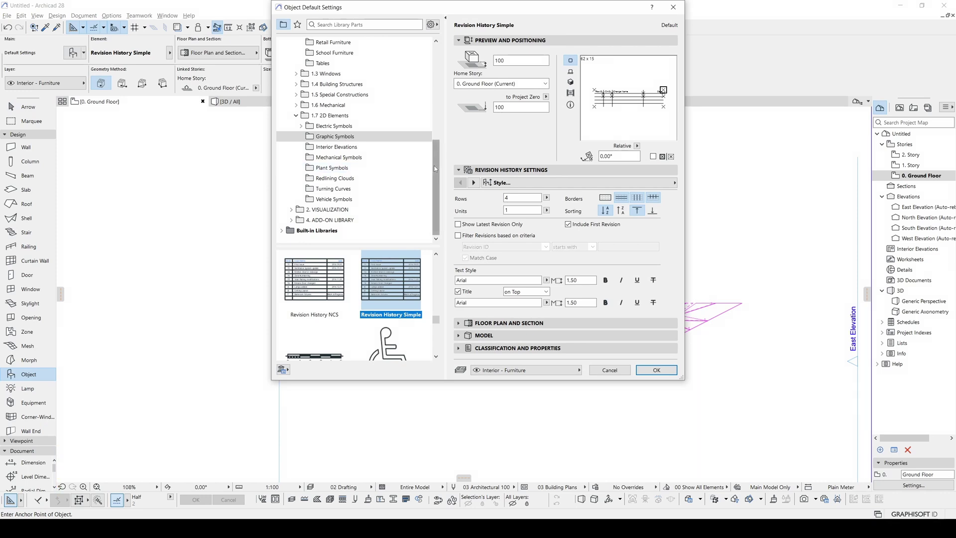
drag(434, 168, 436, 77)
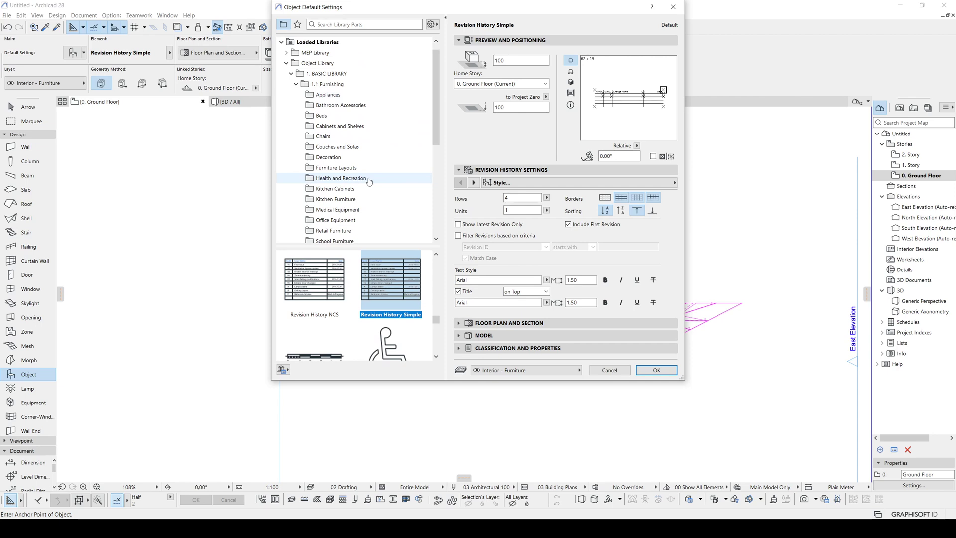
scroll(369, 182, down, 6)
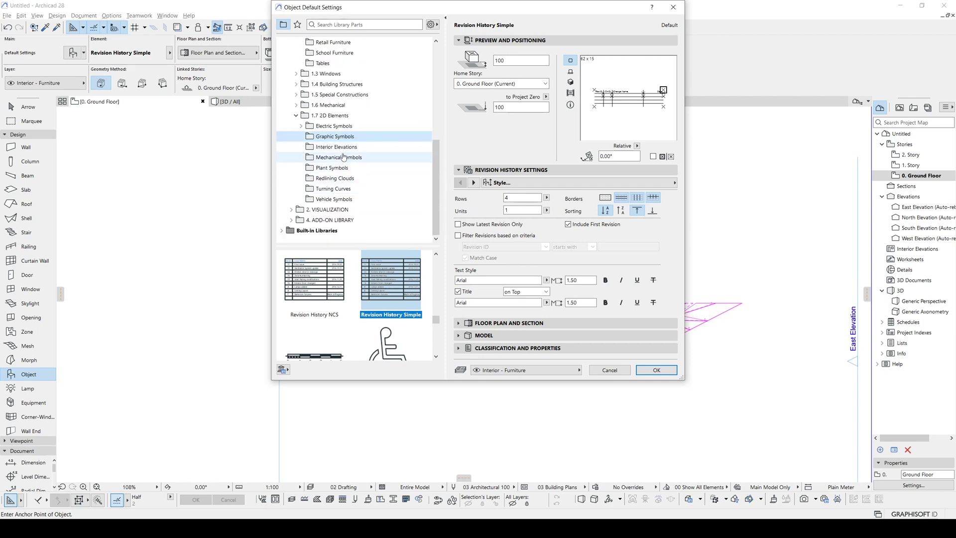
double_click(339, 95)
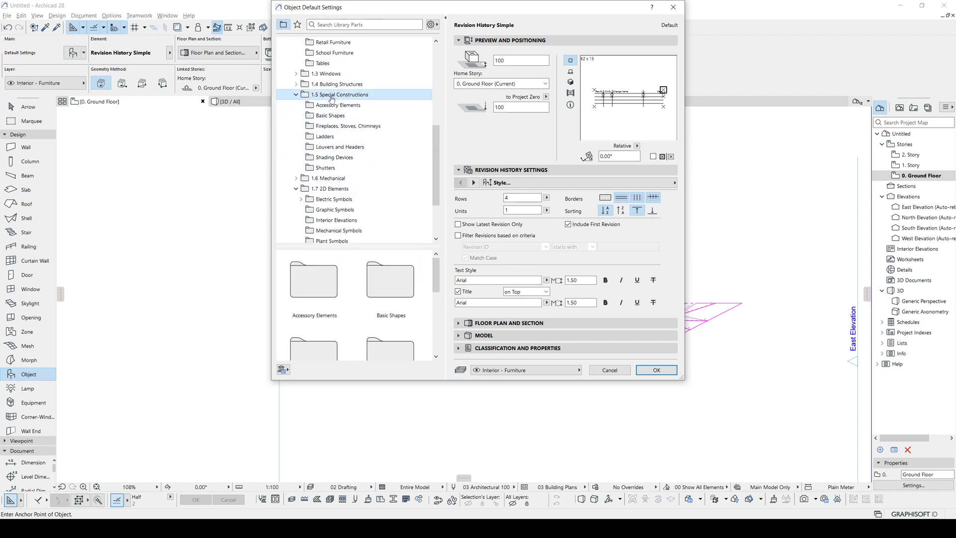
click(344, 115)
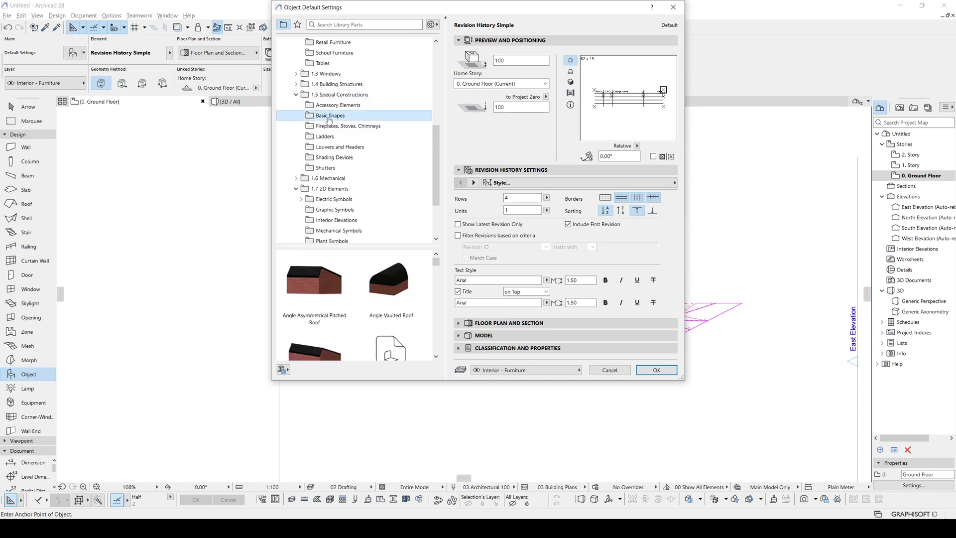
drag(437, 262, 437, 277)
click(391, 281)
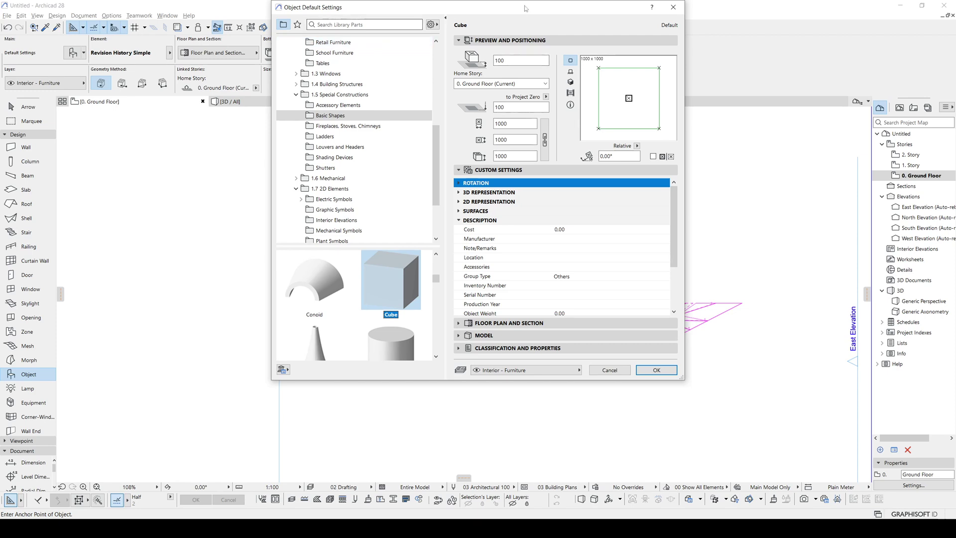
- Set all three dimensions of the cube to 3000
drag(524, 12, 466, 80)
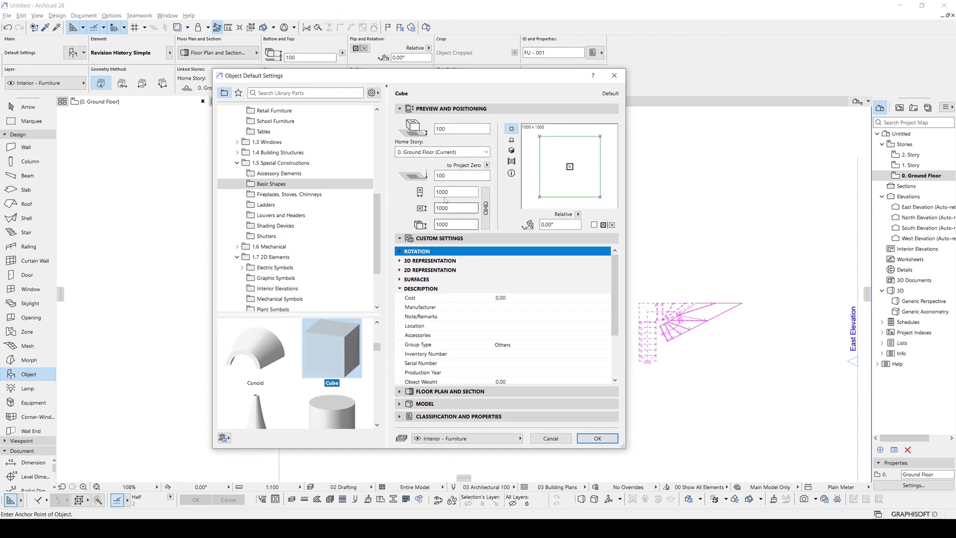
drag(440, 193, 436, 194)
click(438, 209)
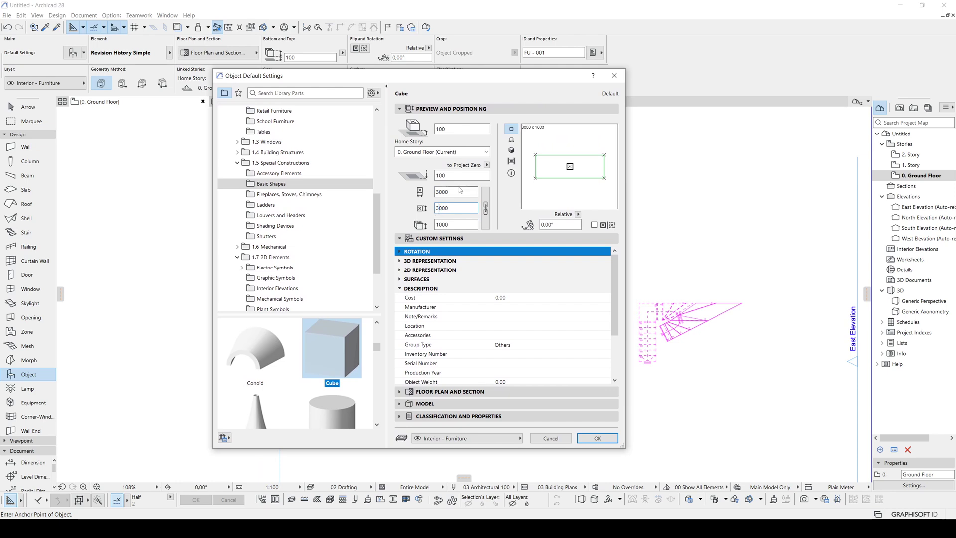
drag(449, 225, 441, 225)
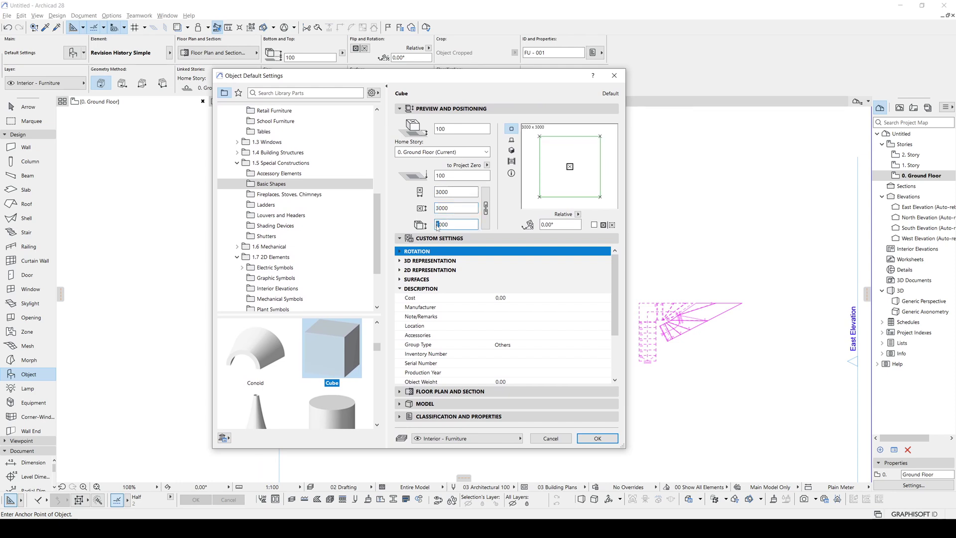
- Enter Rubik as the cube's User Defined 1 value and place it on the plan between the West Elevation marker and the stair
scroll(611, 297, down, 5)
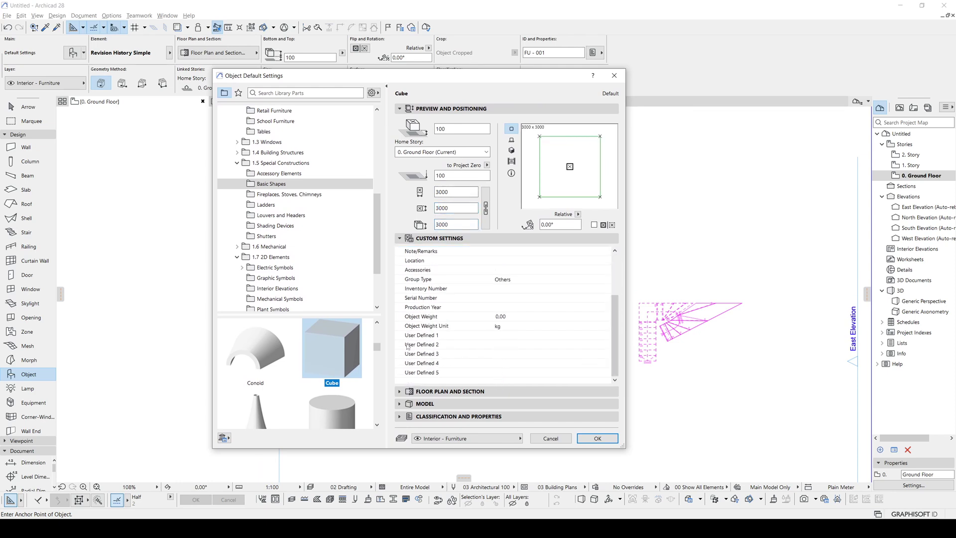
click(432, 335)
click(534, 335)
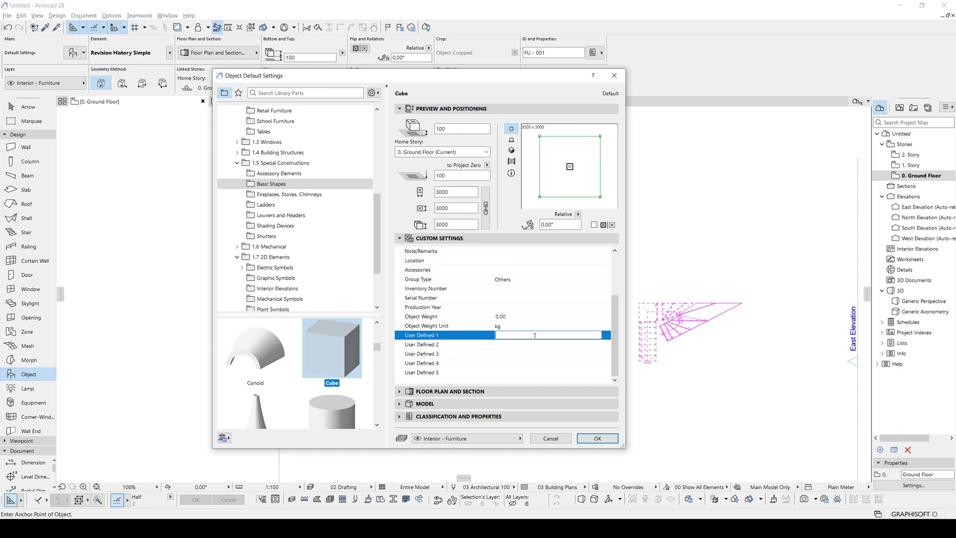
text(Rubik)
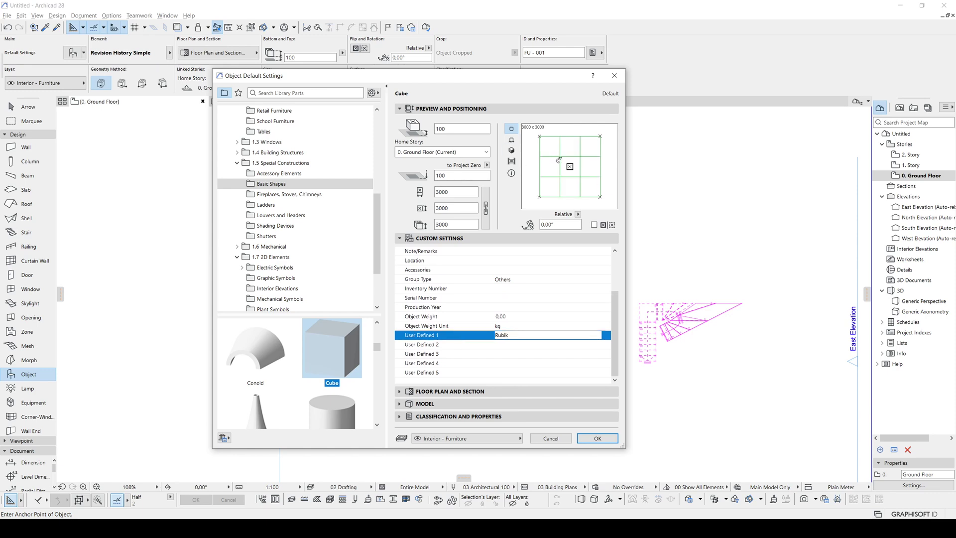
click(512, 150)
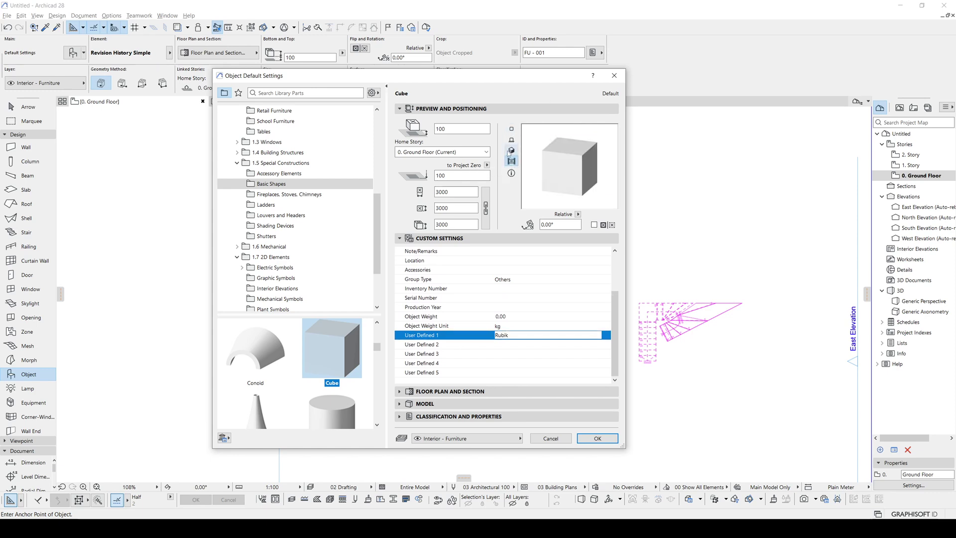
click(597, 438)
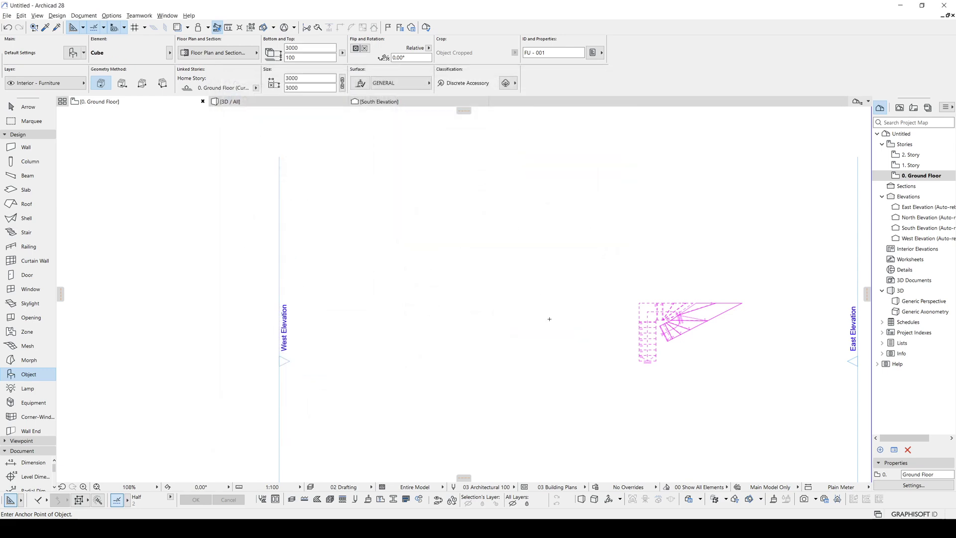
click(461, 337)
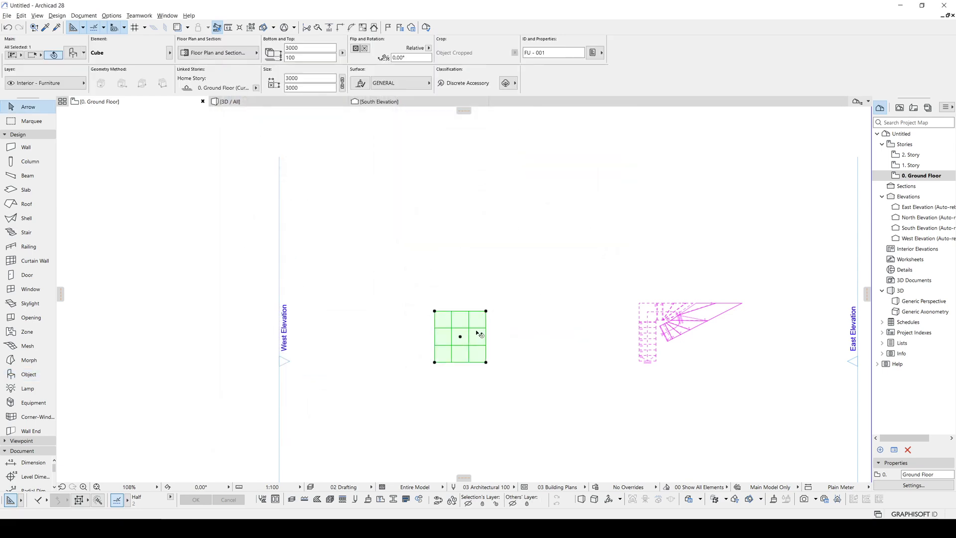
- Show the placed Rubik cube in the 3D perspective so that two of its side faces are visible
key(F3)
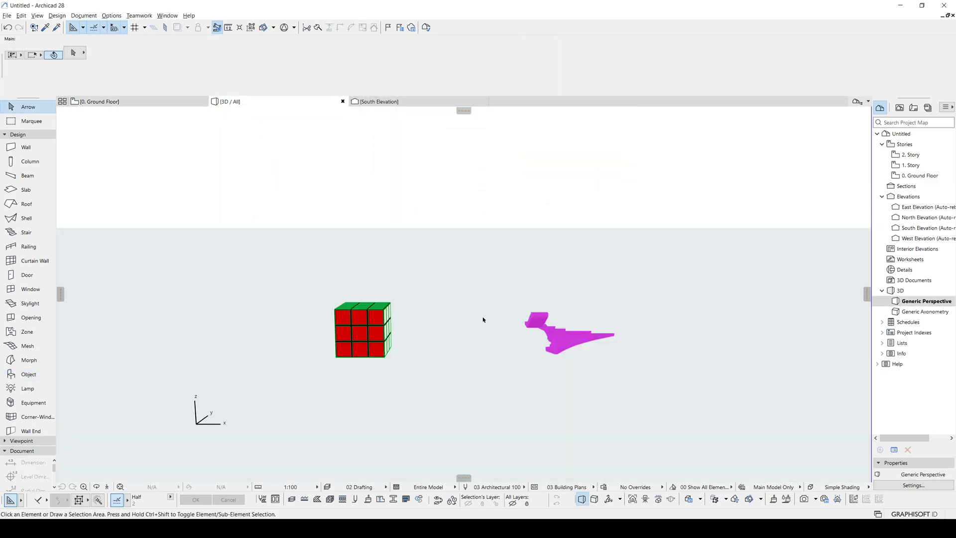
scroll(359, 332, up, 5)
shift+middle_drag(389, 335, 473, 276)
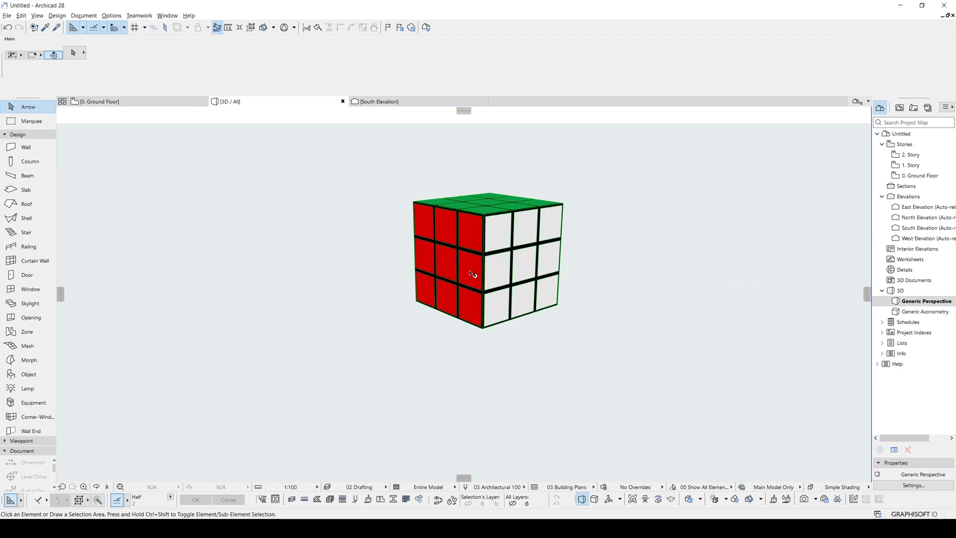
- Scramble the Rubik cube's colours by applying Mix Up in the custom settings of the selected cube
click(484, 269)
scroll(483, 268, up, 3)
shift+middle_drag(557, 249, 589, 295)
shift+middle_drag(473, 253, 498, 311)
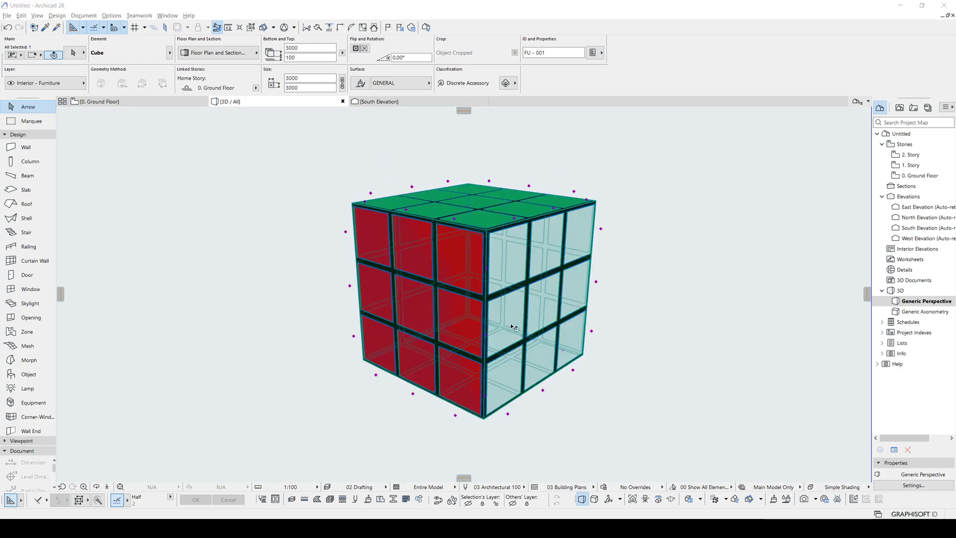
key(ctrl+t)
scroll(417, 255, up, 3)
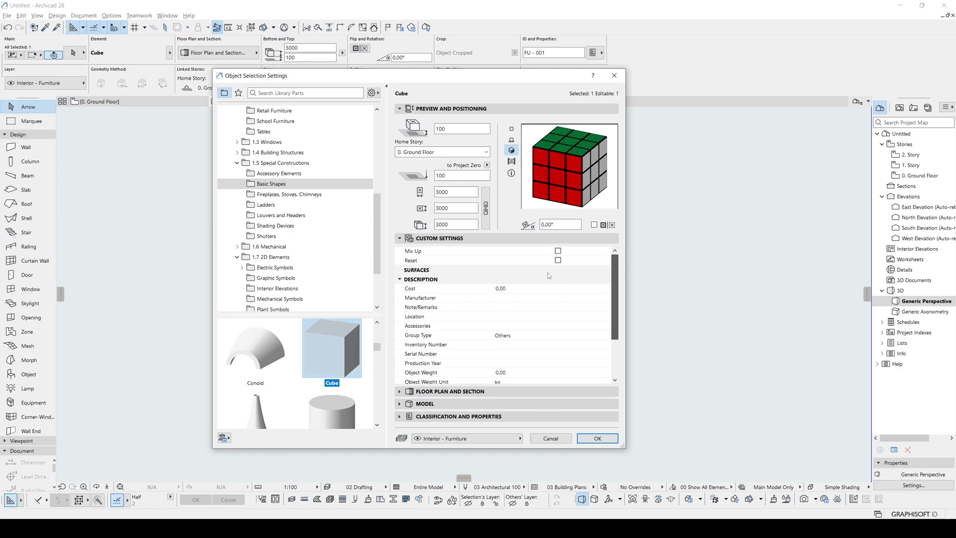
click(417, 255)
click(558, 251)
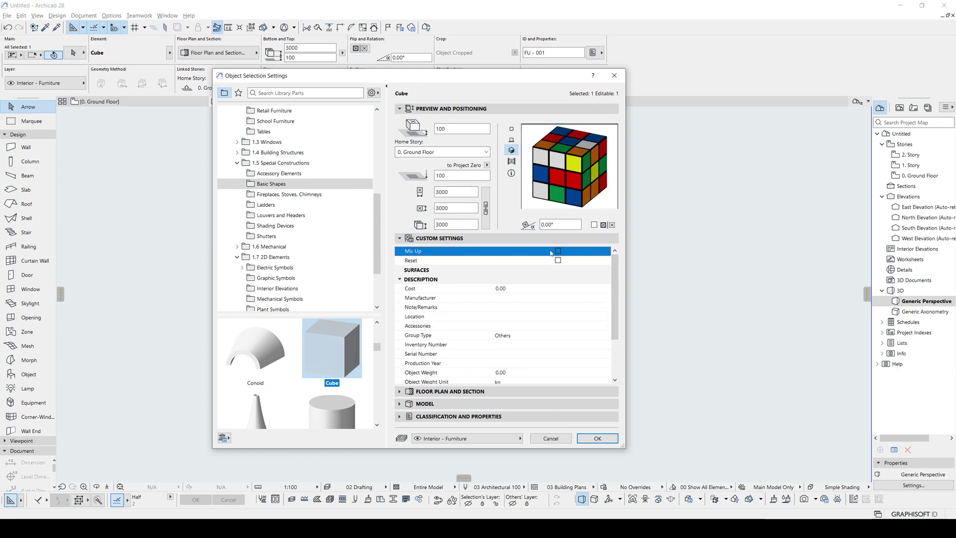
click(598, 439)
- Rotate one outer vertical layer of the scrambled Rubik cube by a quarter turn using its editable hotspot
scroll(488, 257, up, 2)
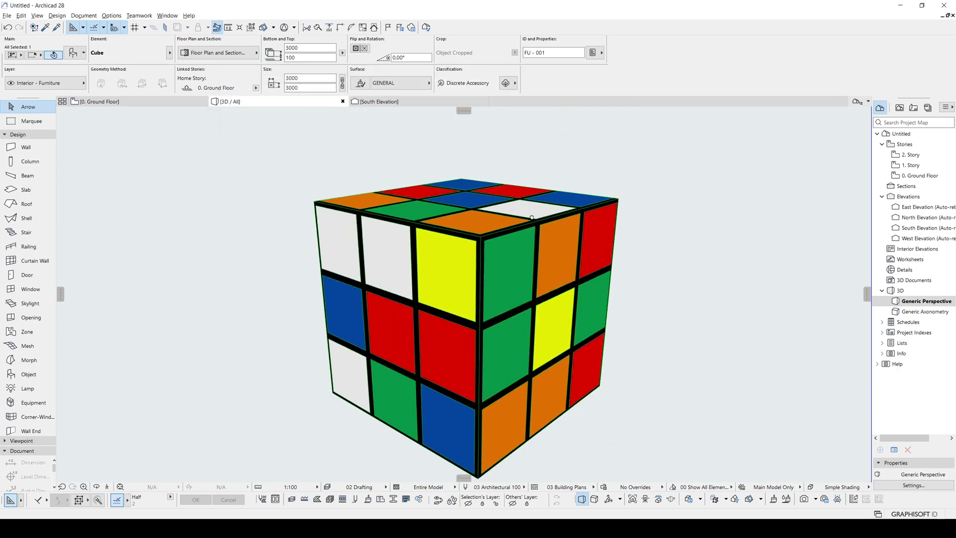
shift+middle_drag(489, 257, 492, 224)
click(500, 219)
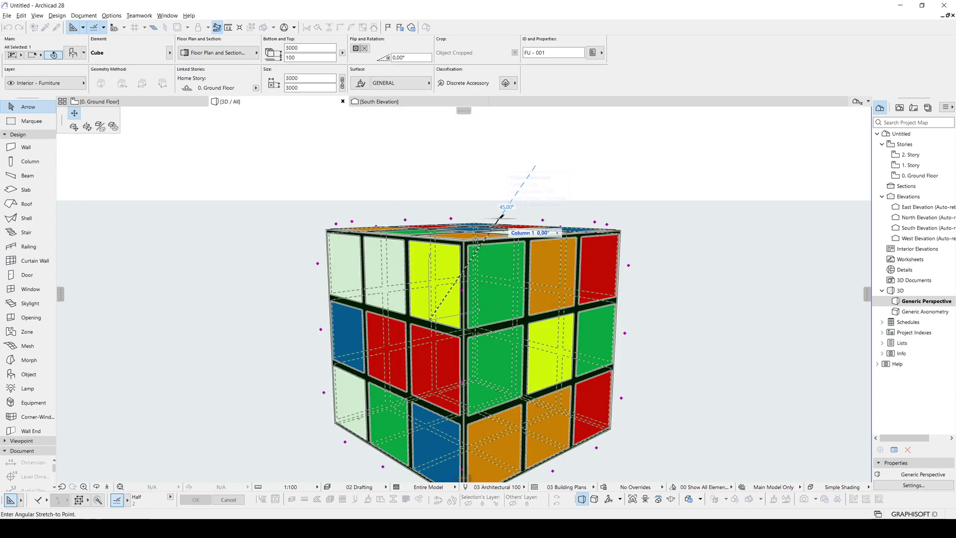
shift+middle_drag(613, 219, 296, 269)
click(531, 275)
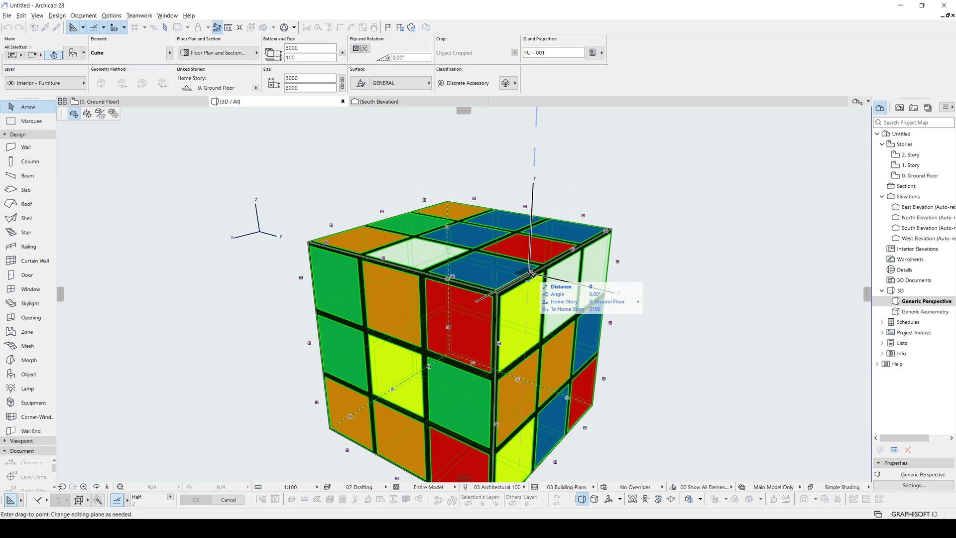
click(548, 294)
click(562, 196)
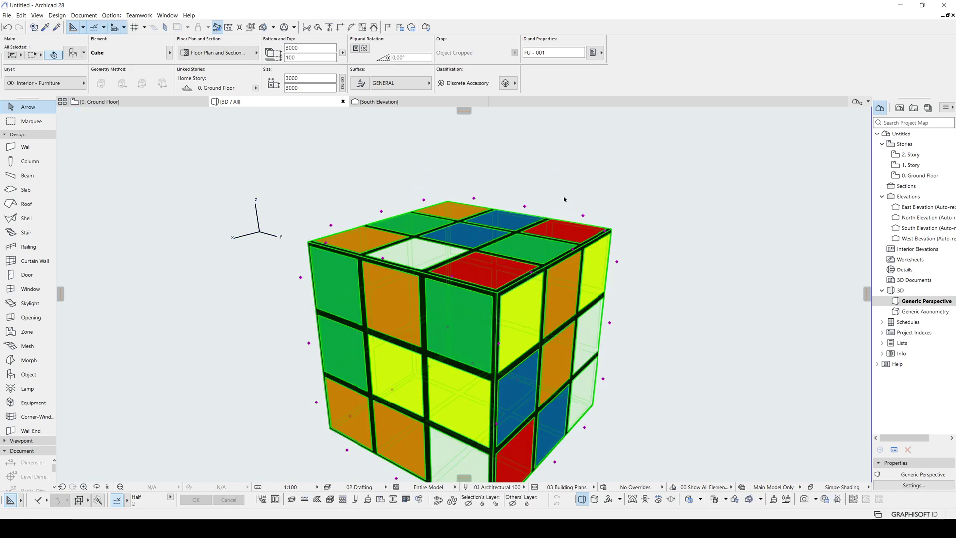
- Restore the Rubik cube's original colours by applying Reset in the custom settings of the selected cube
scroll(503, 249, down, 2)
shift+middle_drag(341, 299, 374, 271)
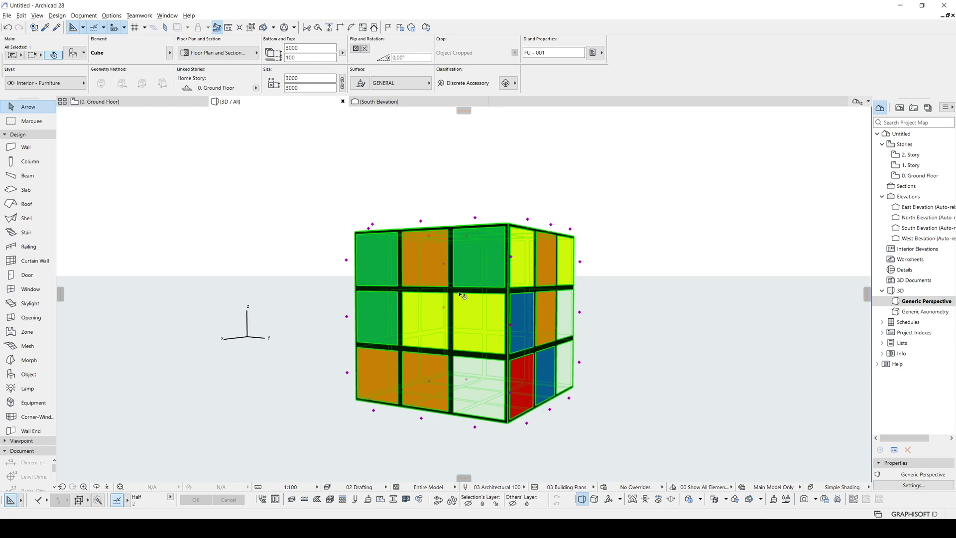
scroll(426, 293, up, 1)
shift+middle_drag(426, 293, 415, 266)
scroll(628, 349, down, 3)
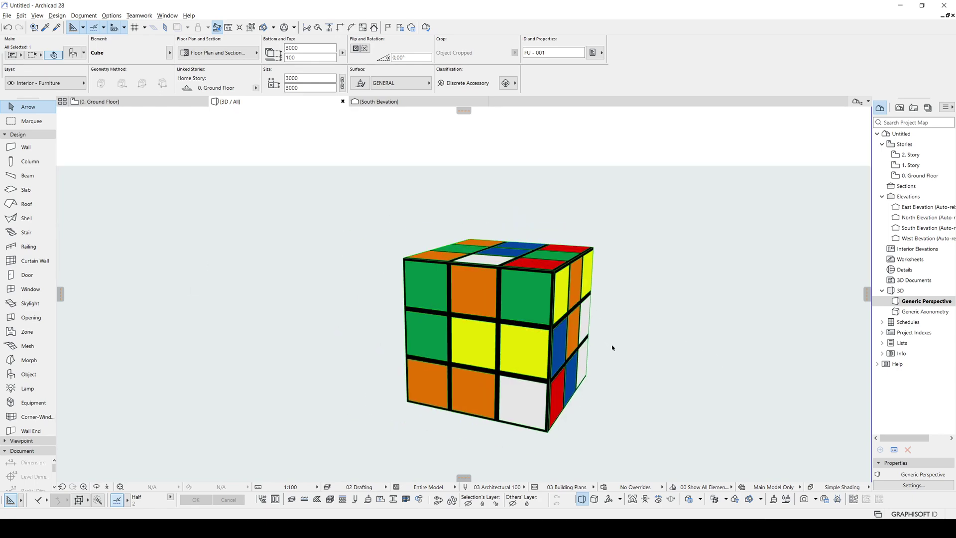
shift+middle_drag(585, 313, 545, 324)
click(545, 324)
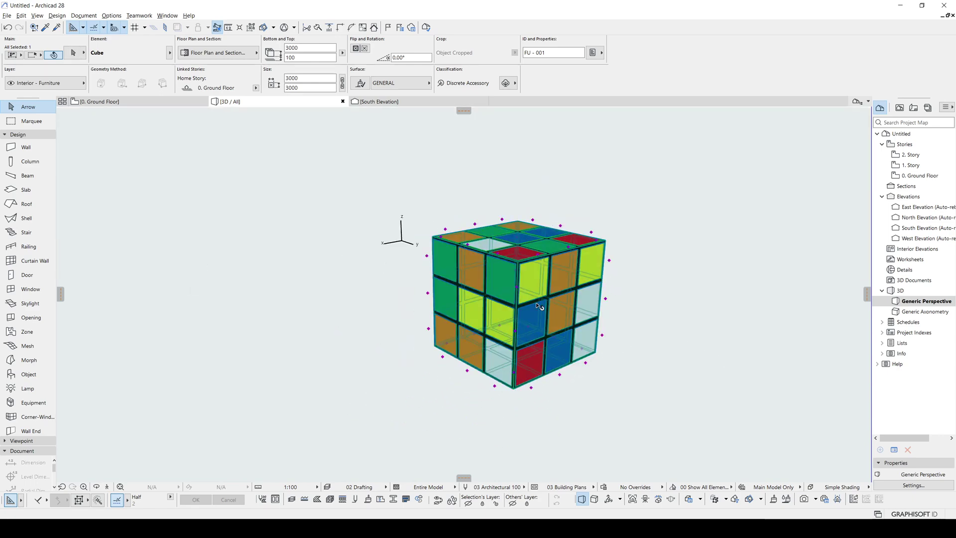
key(ctrl+t)
click(449, 260)
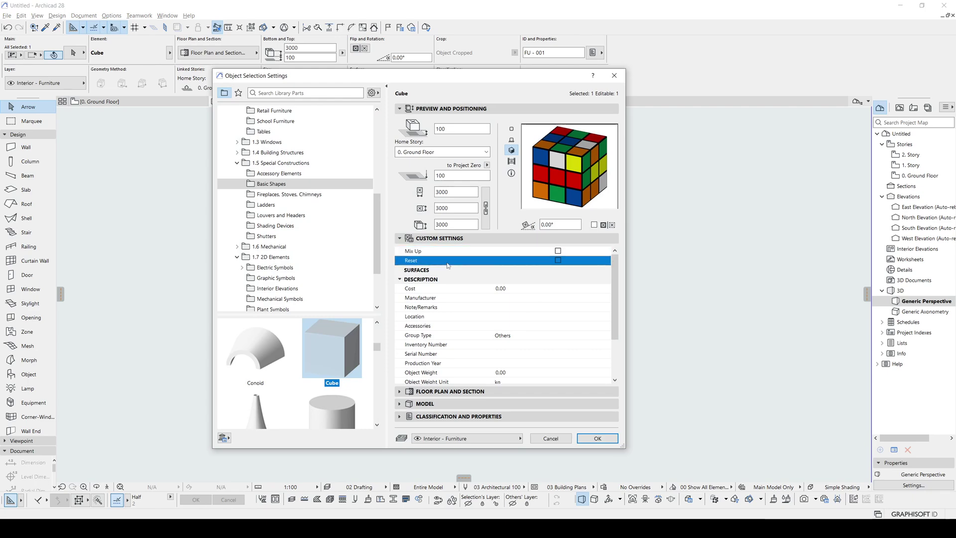
click(557, 260)
click(597, 437)
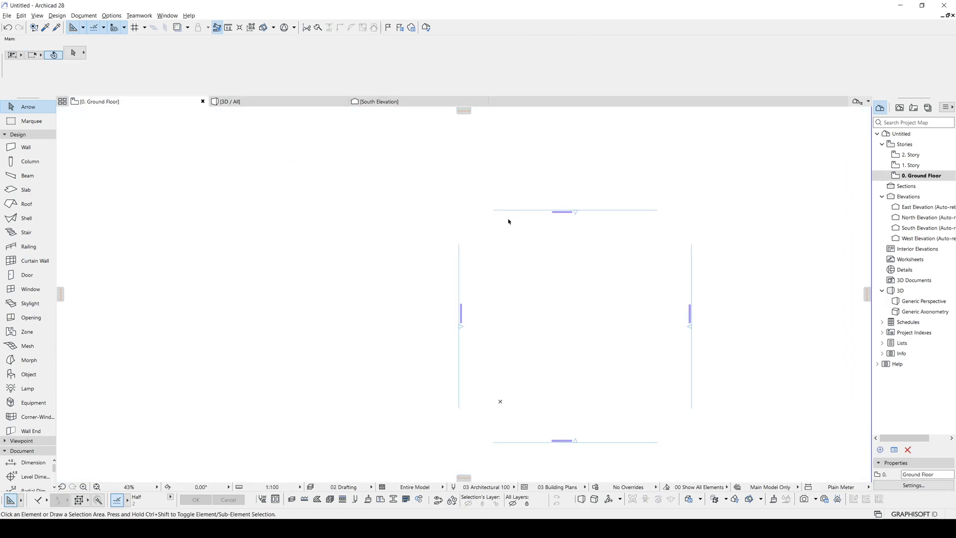
- Choose Armchair 01 from the Chairs folder of 1.1 Furnishing as the object default
middle_drag(579, 300, 528, 307)
scroll(529, 306, up, 2)
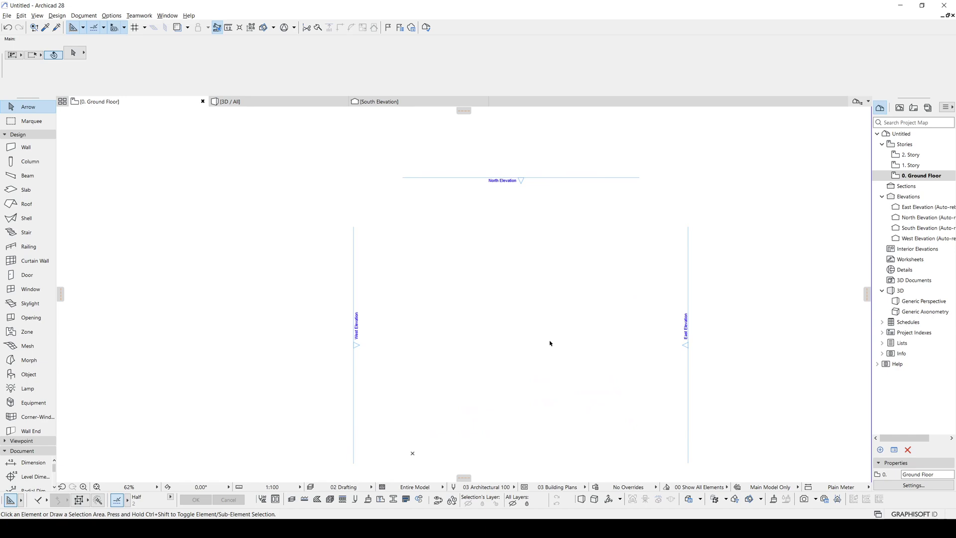
click(32, 378)
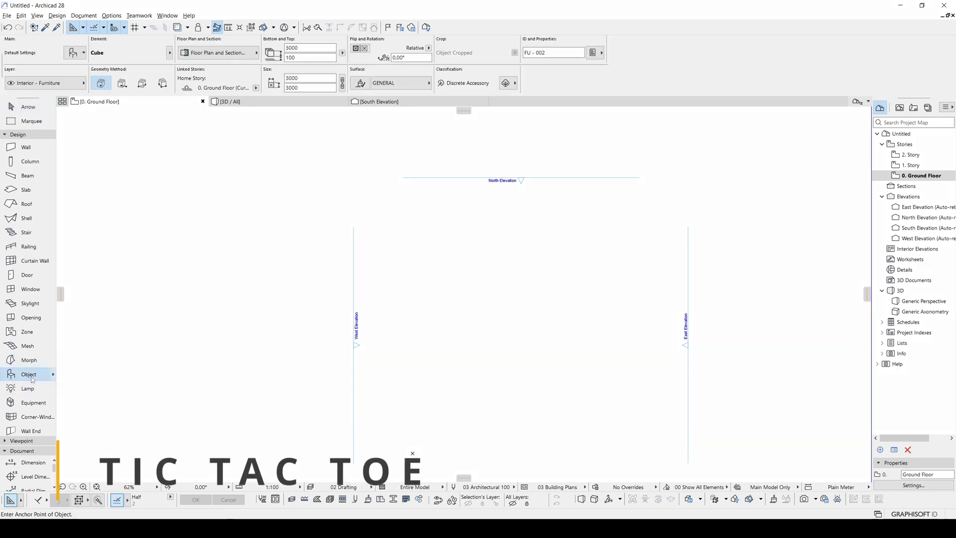
click(73, 53)
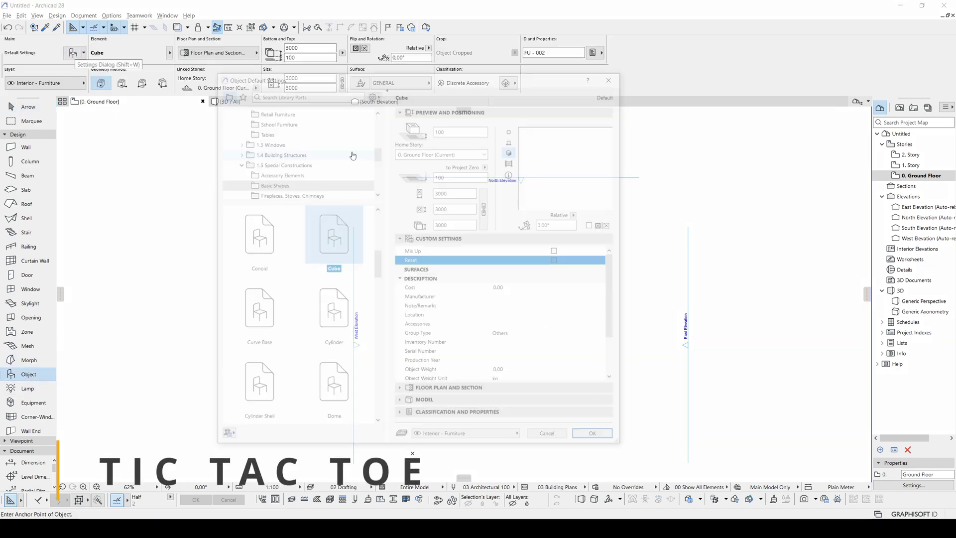
scroll(378, 212, up, 5)
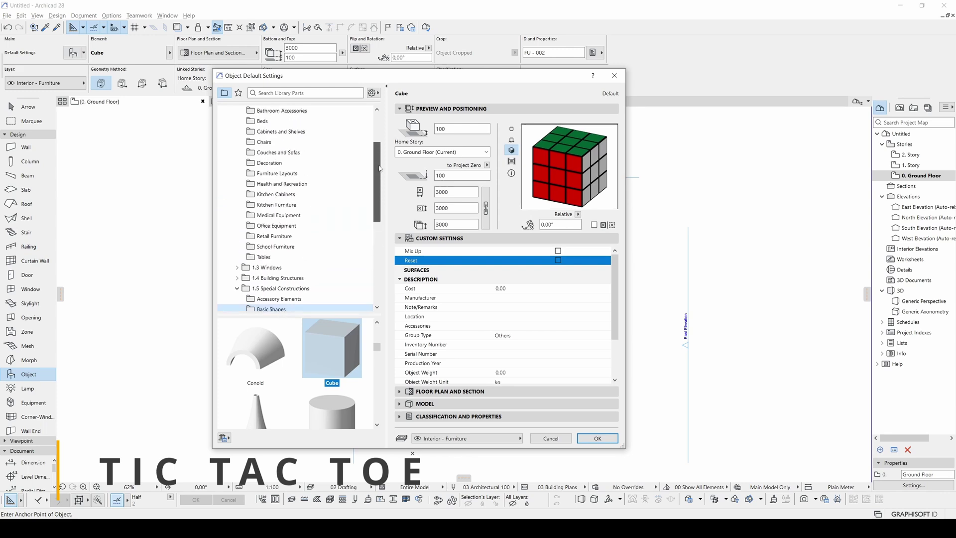
click(265, 182)
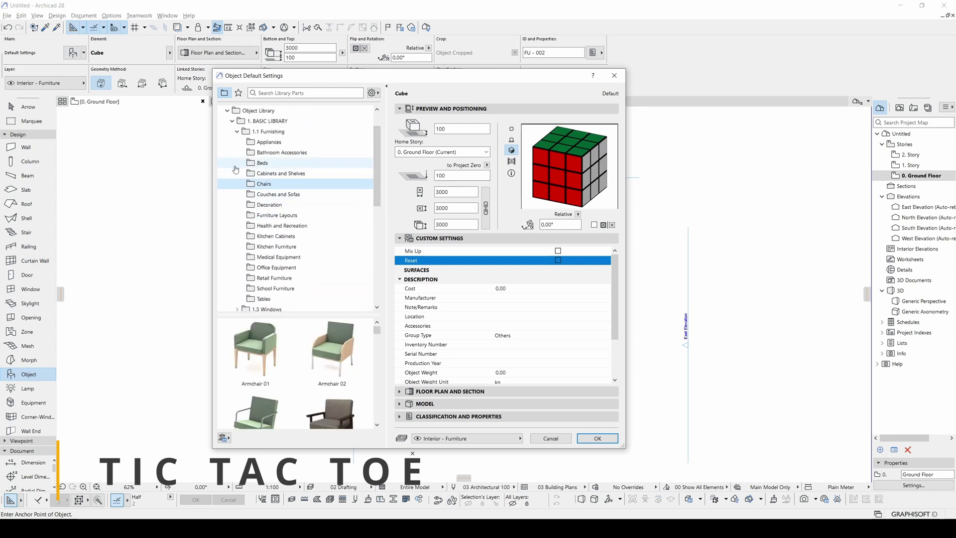
click(245, 362)
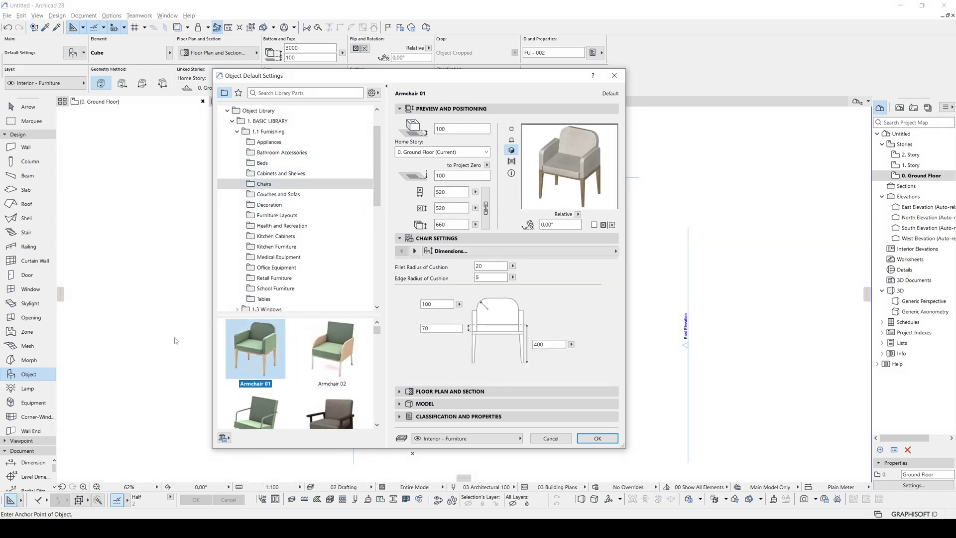
- Set Armchair 01's Dimension 1 to 3000 with linked proportions and place it on the plan between the West and East Elevation markers
click(486, 209)
double_click(458, 193)
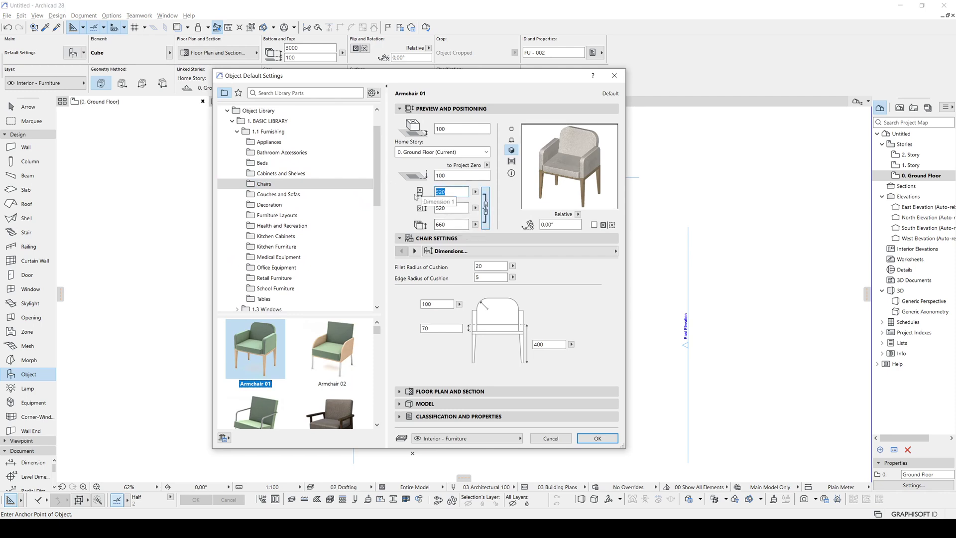
text(3000)
key(Tab)
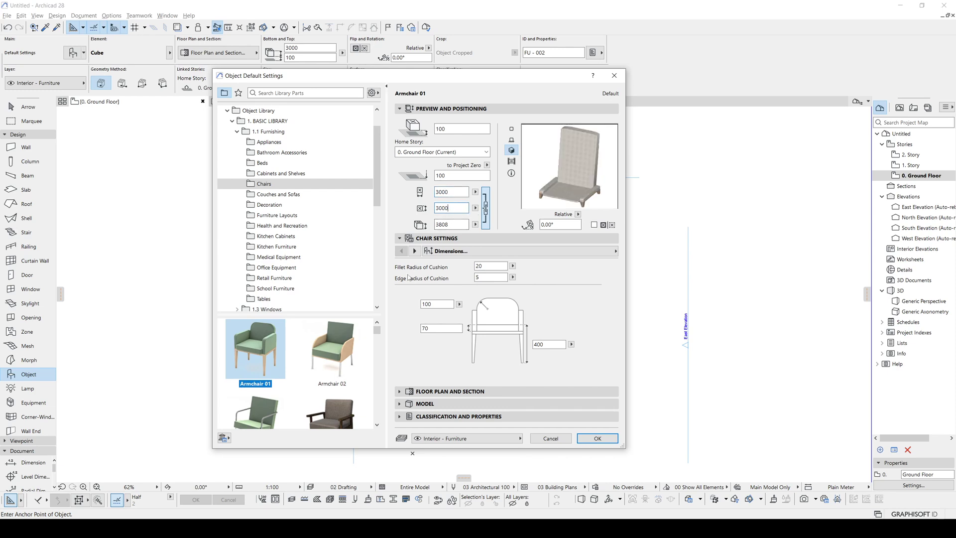
click(594, 438)
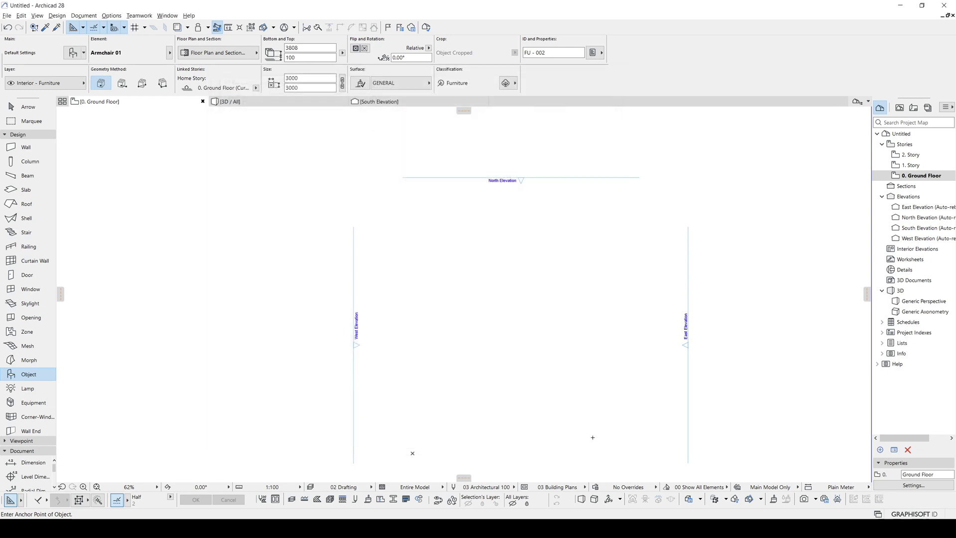
click(502, 325)
scroll(507, 314, up, 8)
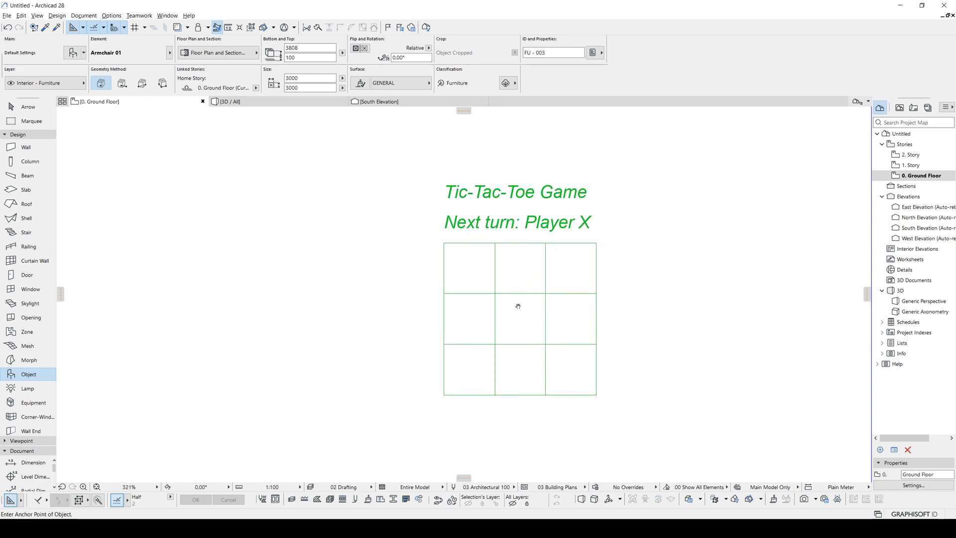
click(678, 337)
key(Escape)
scroll(717, 284, down, 2)
middle_drag(717, 284, 573, 272)
drag(700, 318, 595, 227)
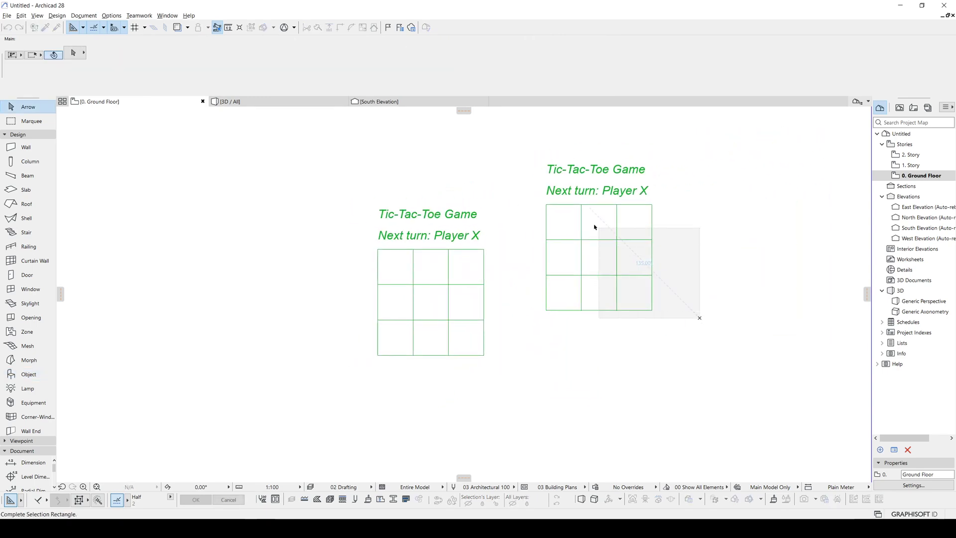
click(588, 249)
key(Delete)
- Select the Tic-Tac-Toe board and mark X in the upper-left cell and O in the upper-middle cell
middle_drag(387, 260, 428, 254)
click(490, 243)
scroll(419, 266, up, 4)
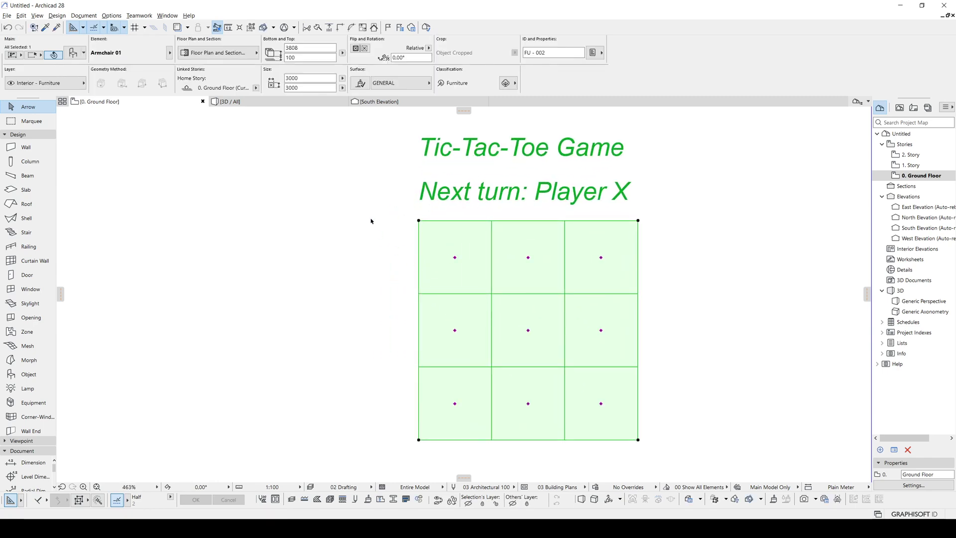
click(455, 257)
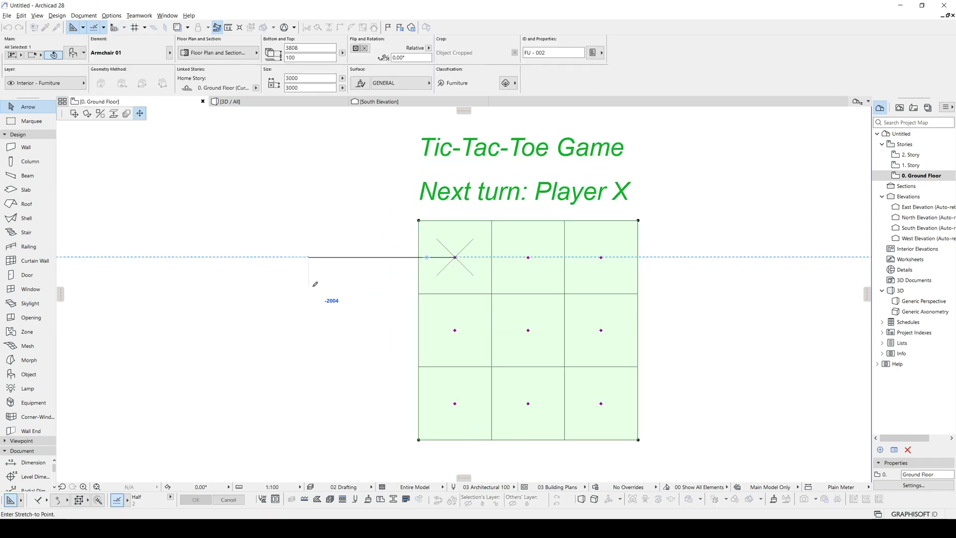
click(453, 259)
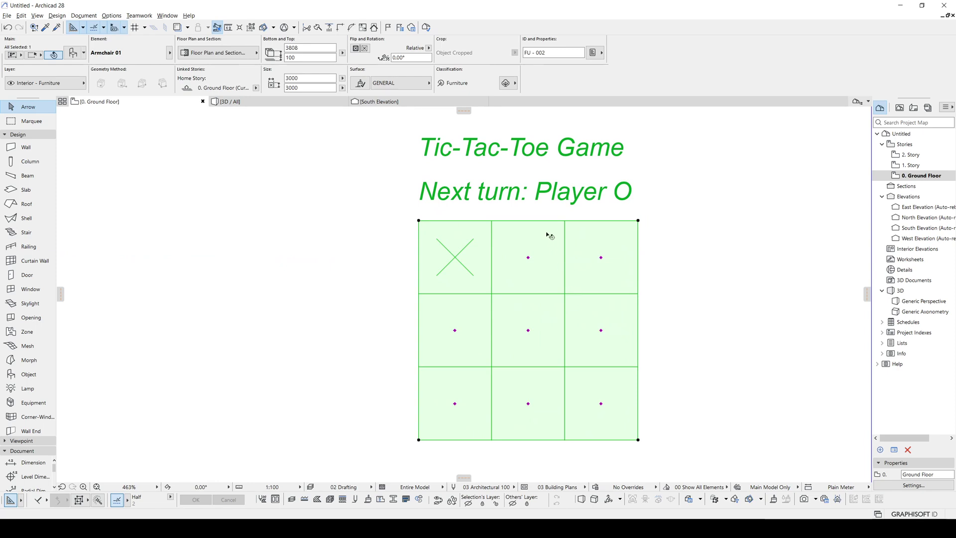
middle_drag(548, 233, 486, 216)
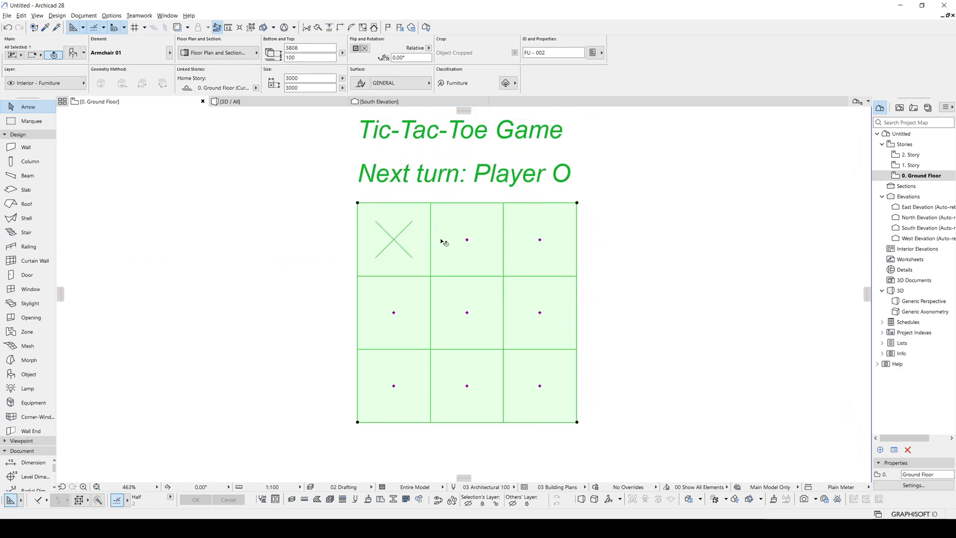
click(468, 241)
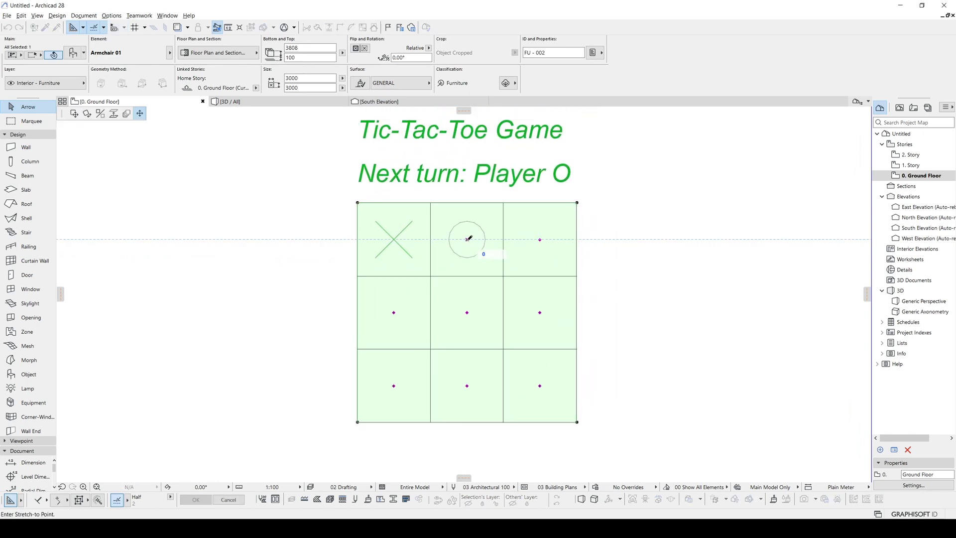
scroll(462, 243, down, 3)
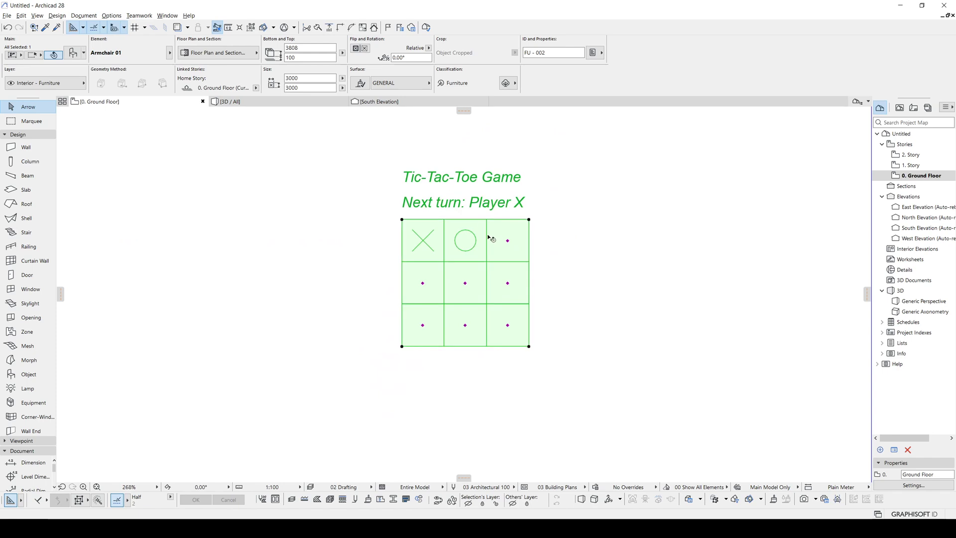
- Play X in the centre cell, O in the middle-right cell and X in the lower-right cell, and deselect the board
click(466, 283)
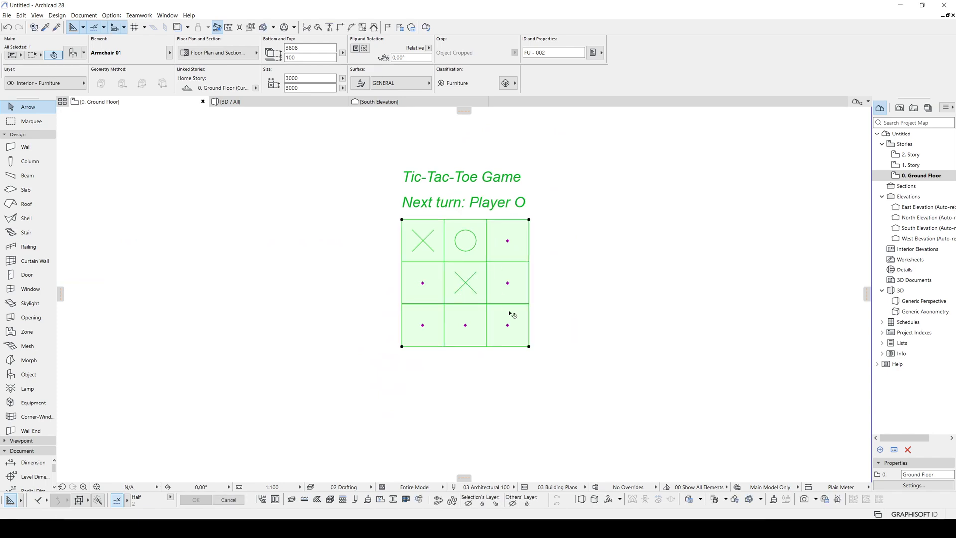
click(508, 283)
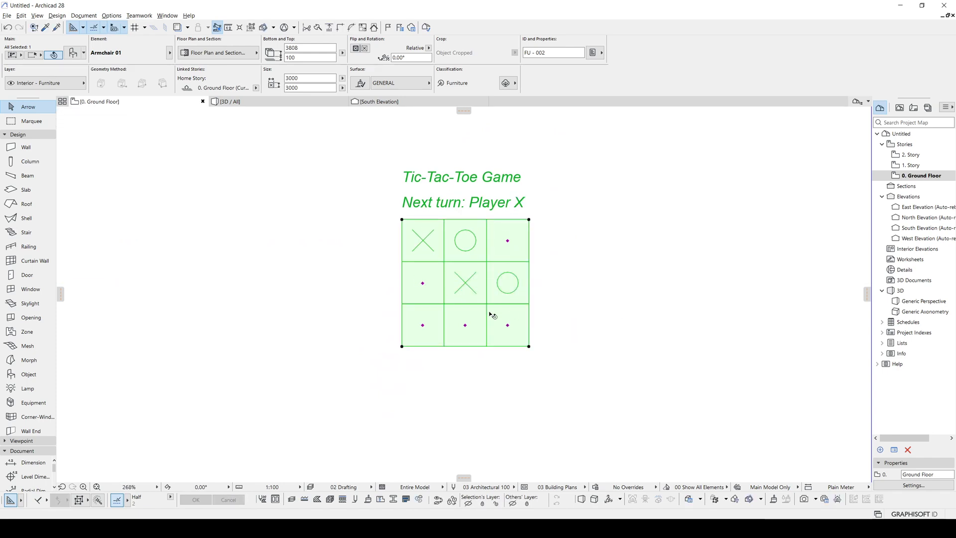
click(506, 327)
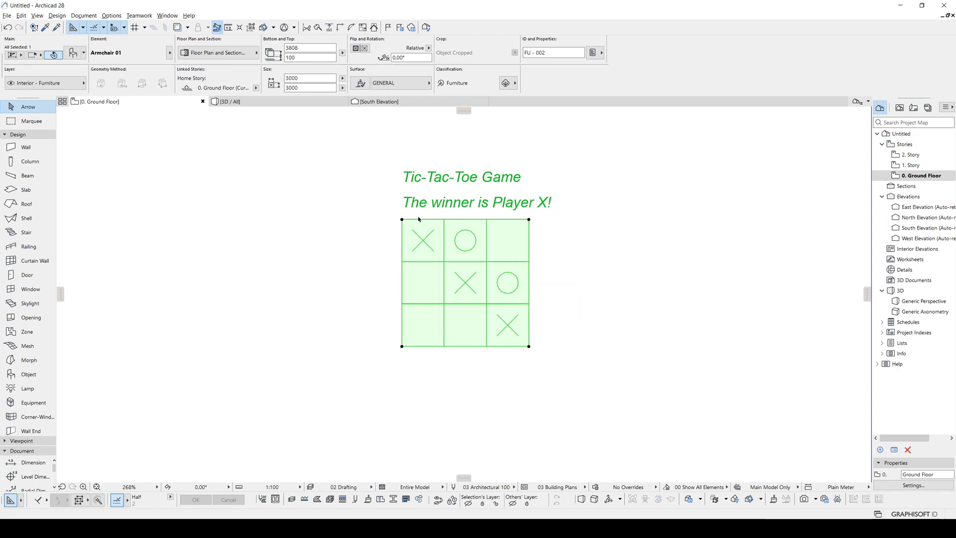
click(663, 273)
scroll(722, 272, down, 2)
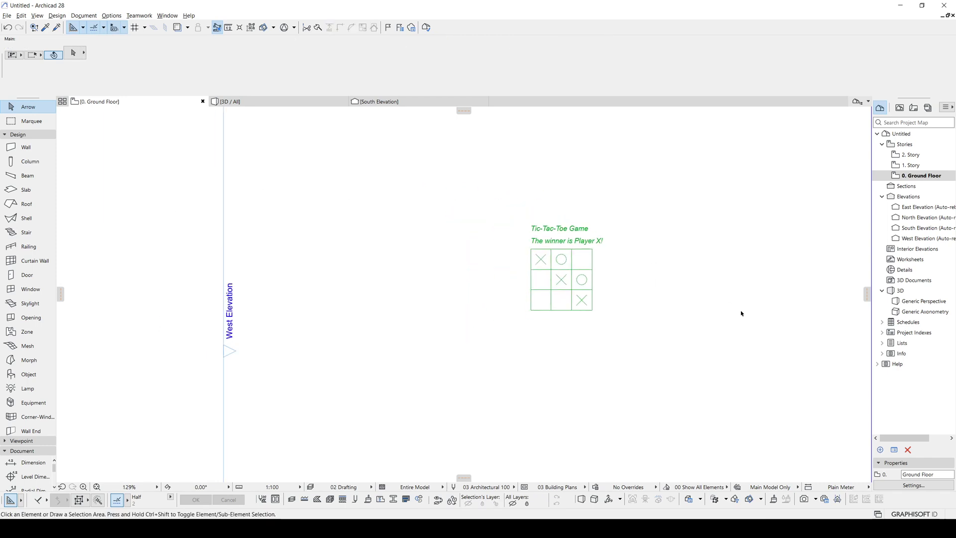
scroll(618, 280, up, 2)
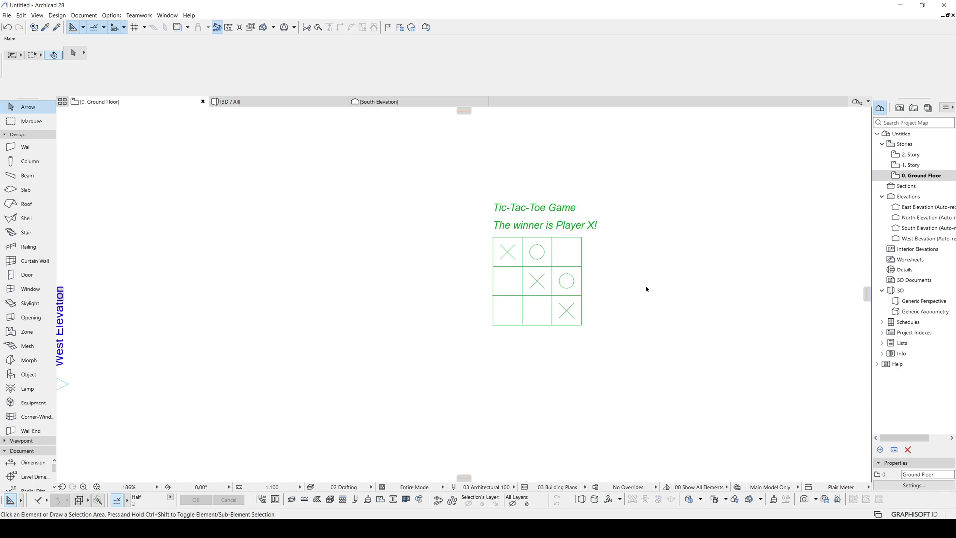
scroll(642, 285, up, 1)
middle_drag(651, 287, 682, 306)
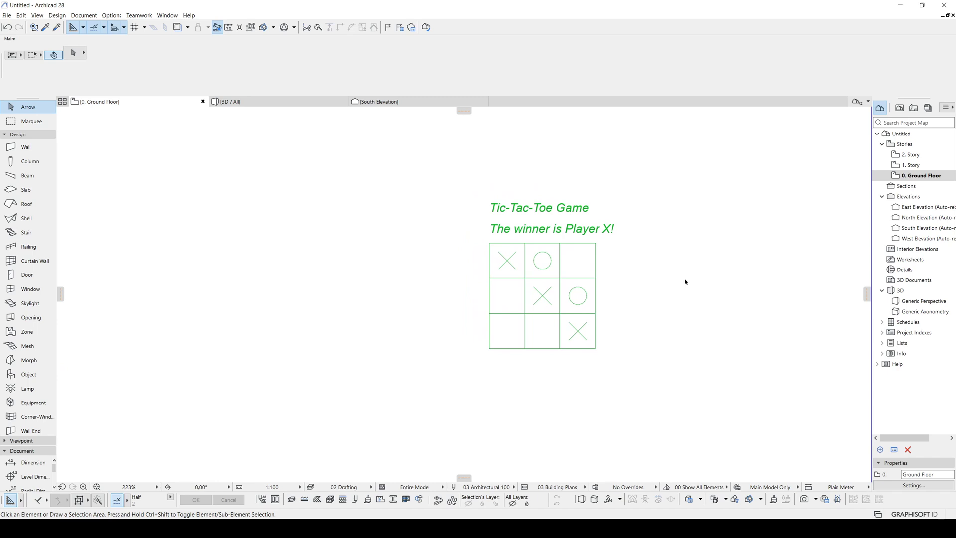
scroll(686, 283, up, 1)
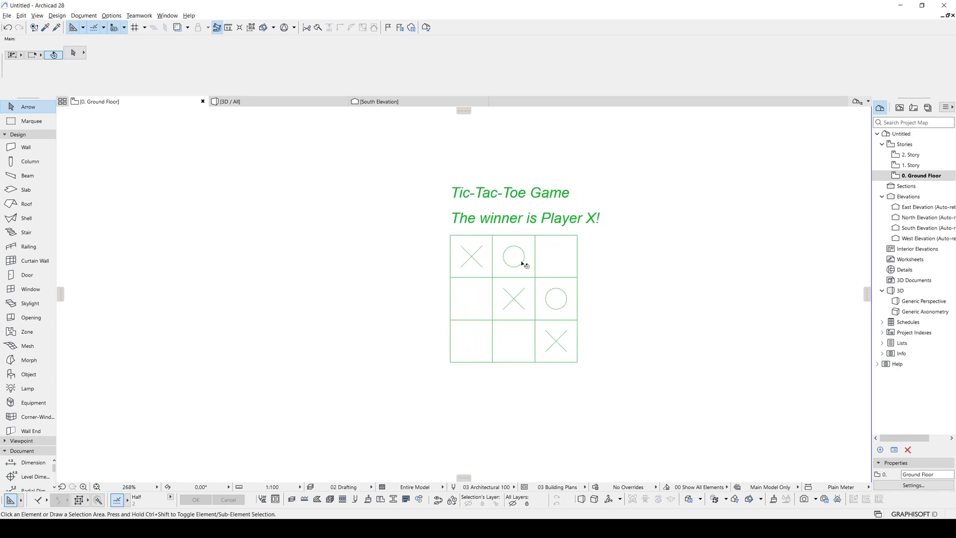
key(F3)
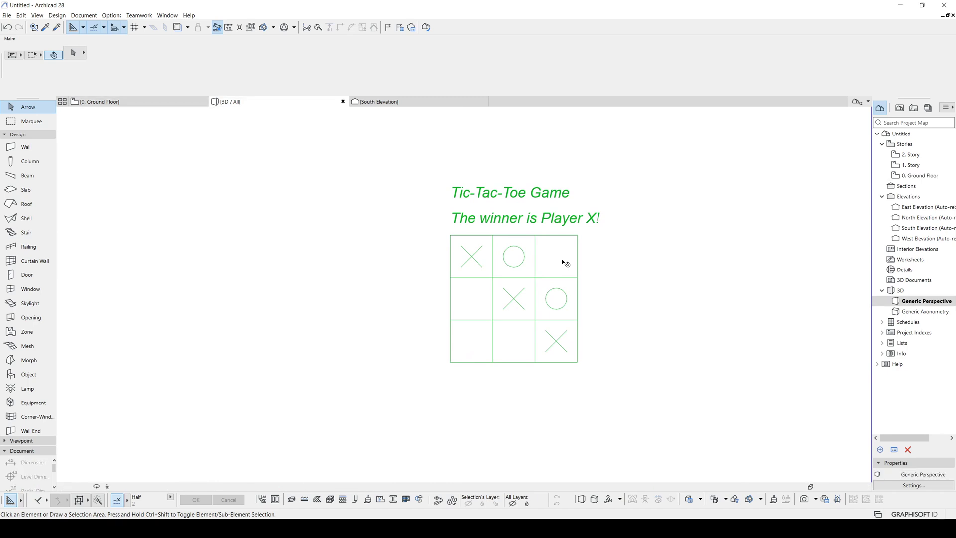
scroll(502, 314, up, 2)
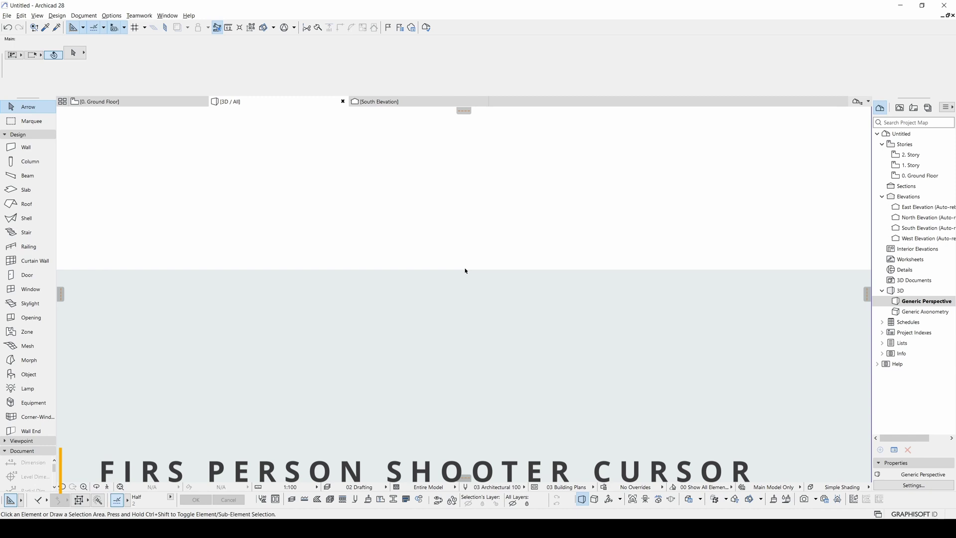
- Draw a horizontal wall about 3250 mm long on the Ground Floor plan between the West and East Elevation markers
key(F2)
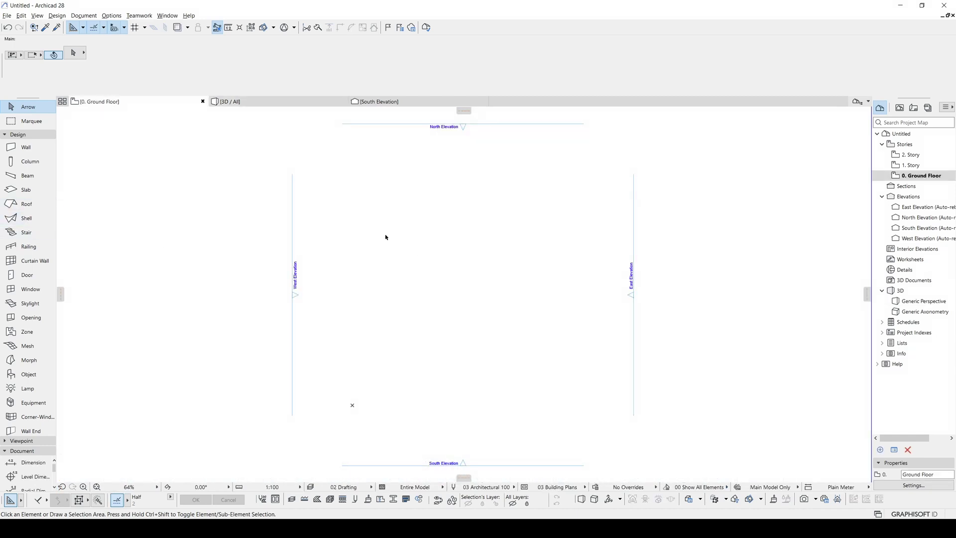
click(31, 154)
click(415, 276)
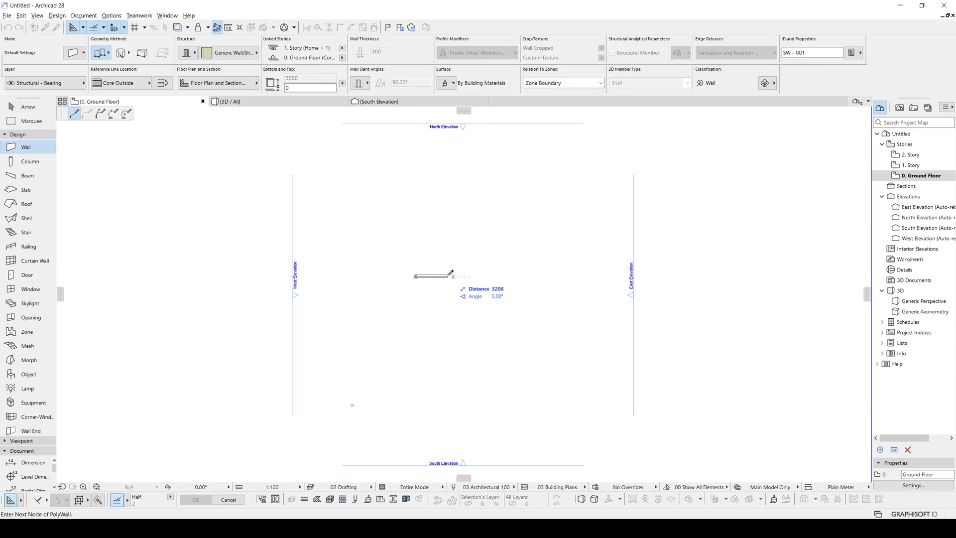
double_click(449, 276)
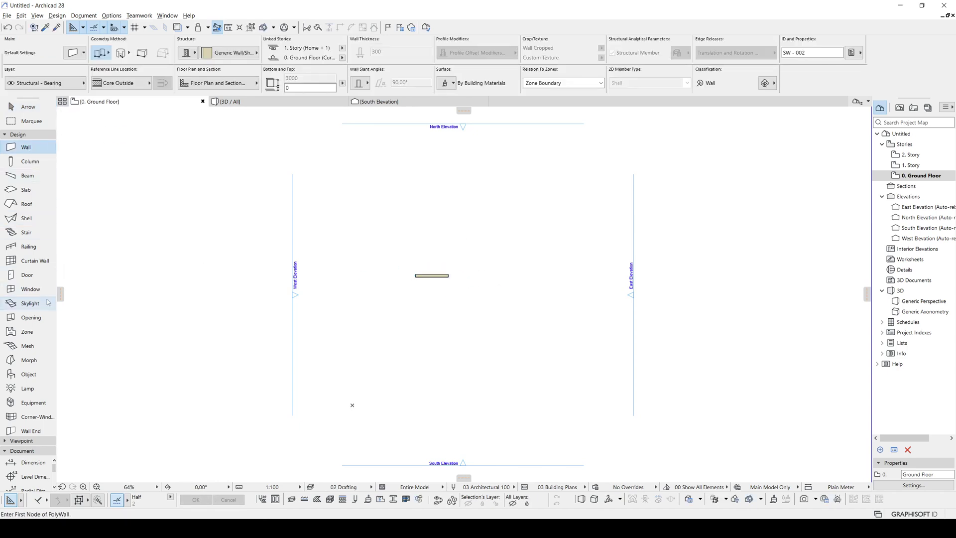
- Place a 900 x 2100 mm door near the wall's west end, opening toward the north side
click(27, 275)
scroll(401, 272, up, 4)
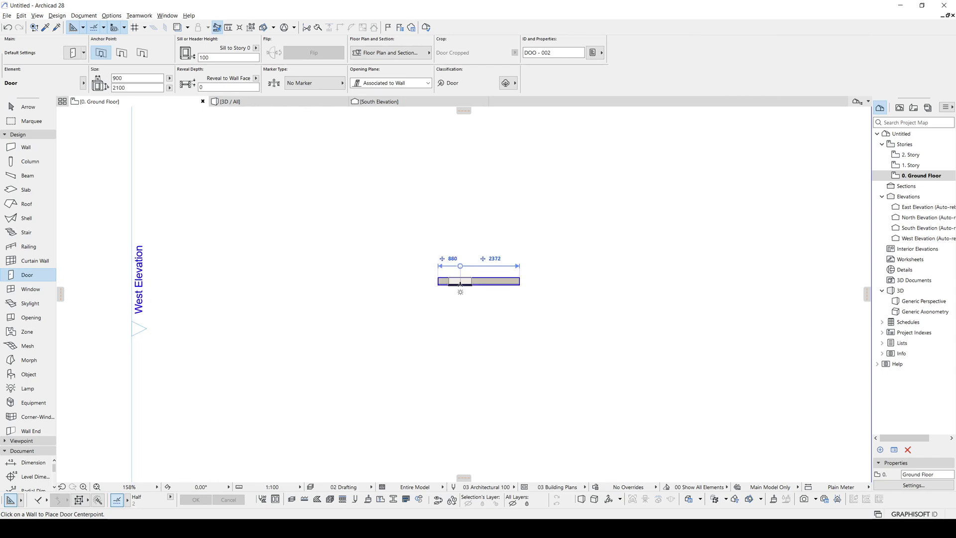
click(459, 283)
click(513, 235)
key(Escape)
- Fly around the wall and its door in the 3D perspective using Explore mode, and exit the mode
key(F3)
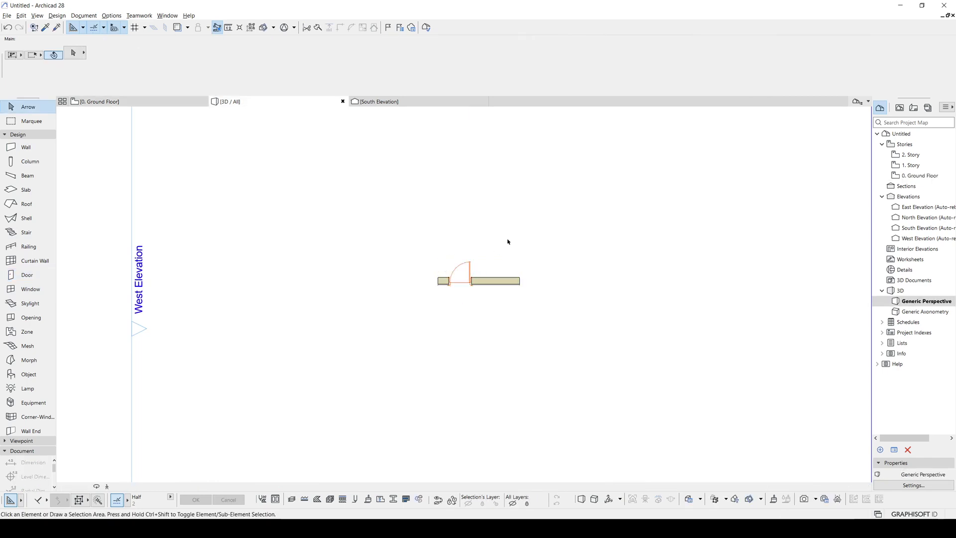
shift+middle_drag(397, 299, 158, 450)
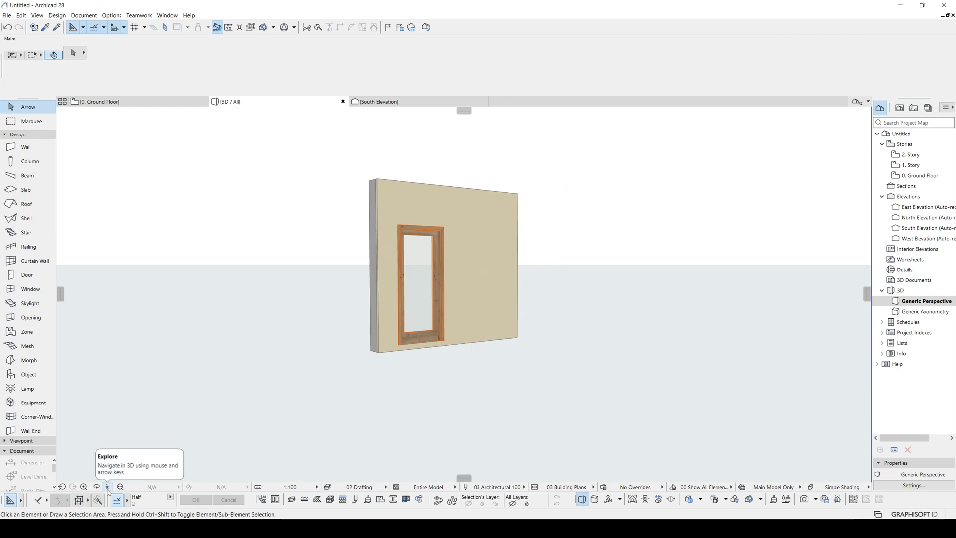
click(107, 487)
key(Up)
key(Left)
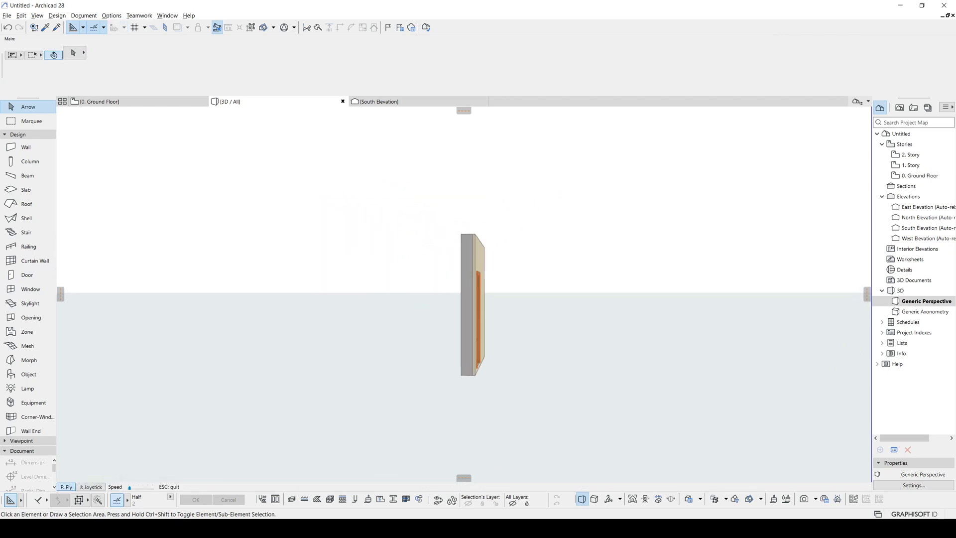
key(Right)
key(Down)
key(Right)
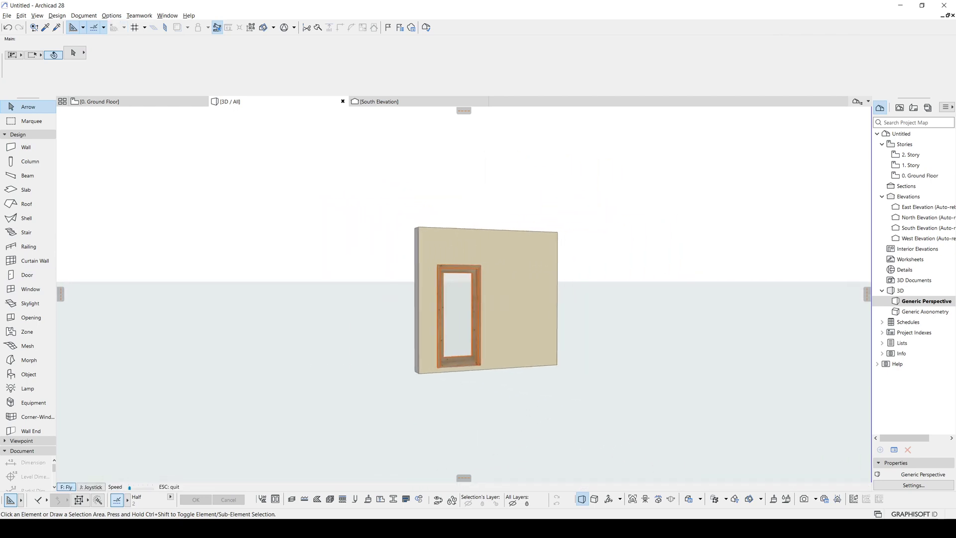
key(Up)
key(Down)
key(Down)
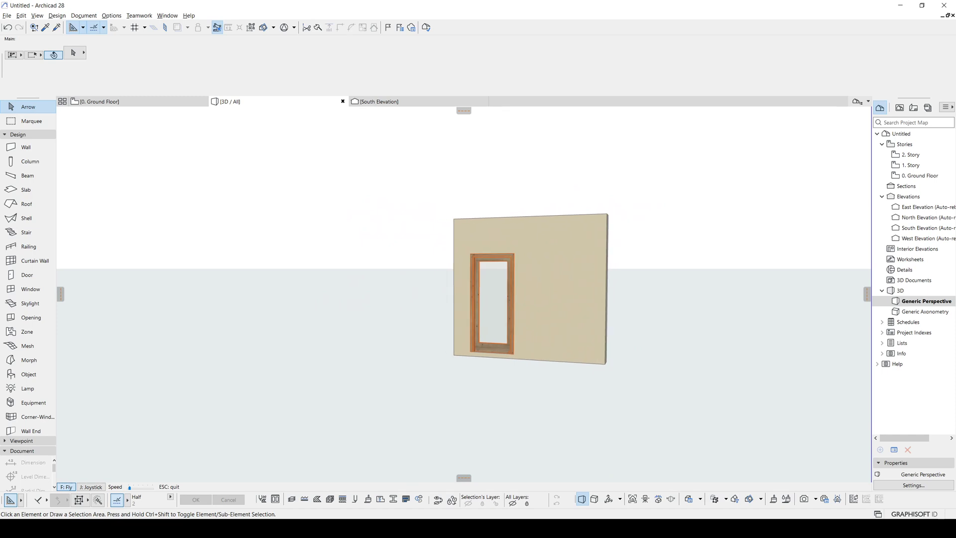
key(Escape)
- Restart Explore mode in the 3D perspective and switch off Fly to navigate with the first-person shooter crosshair
middle_drag(586, 294, 577, 295)
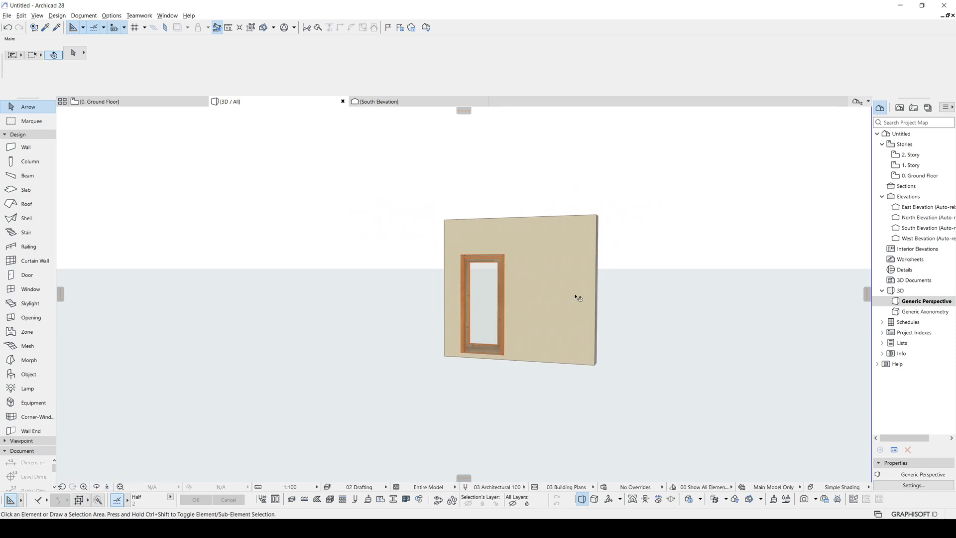
key(shift+e)
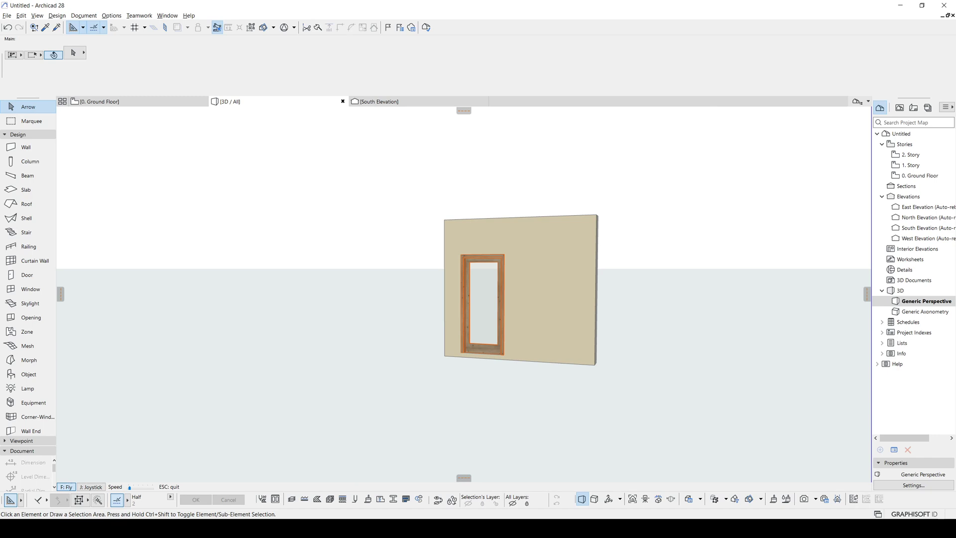
key(f)
key(Down)
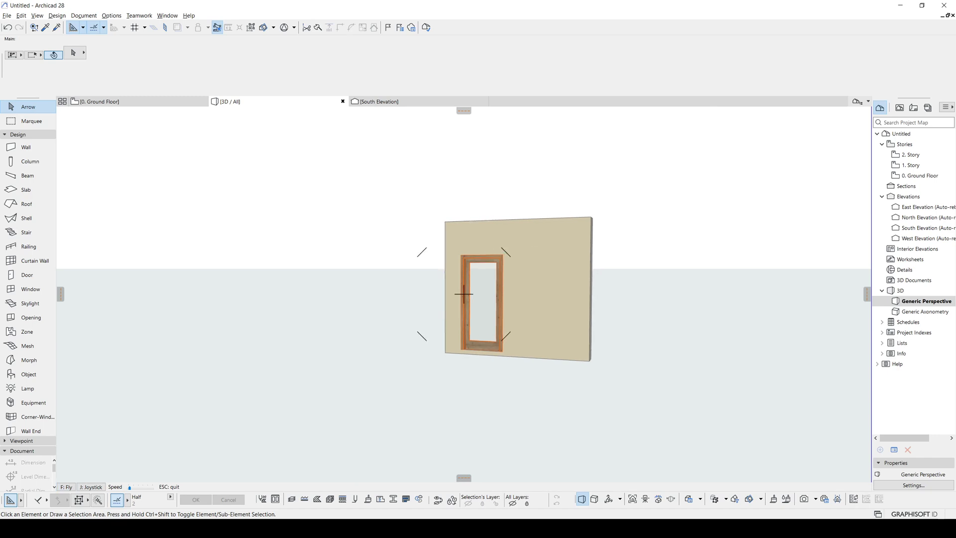
- Walk back and forth in front of the wall with the shooter crosshair aimed around the door, and exit Explore mode
key(Up)
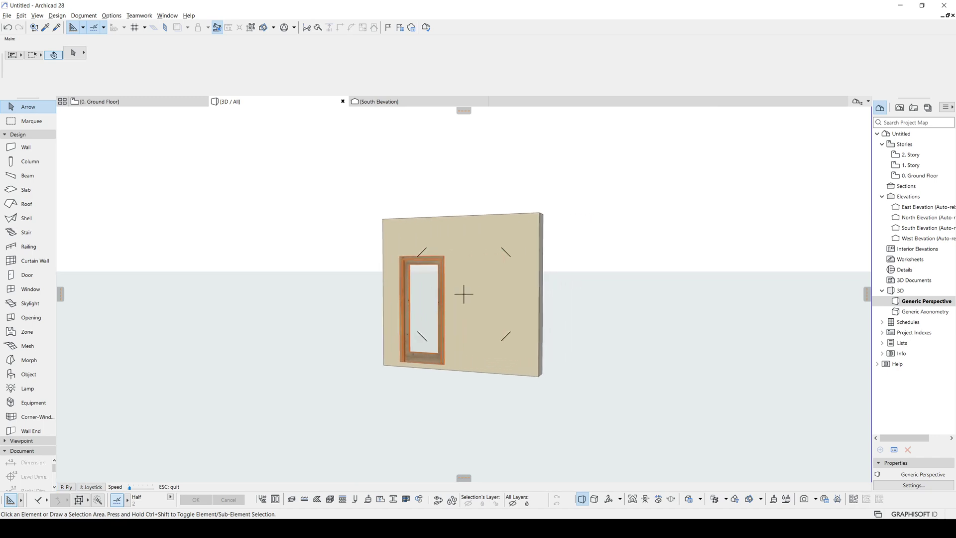
key(Right)
key(Down)
key(Up)
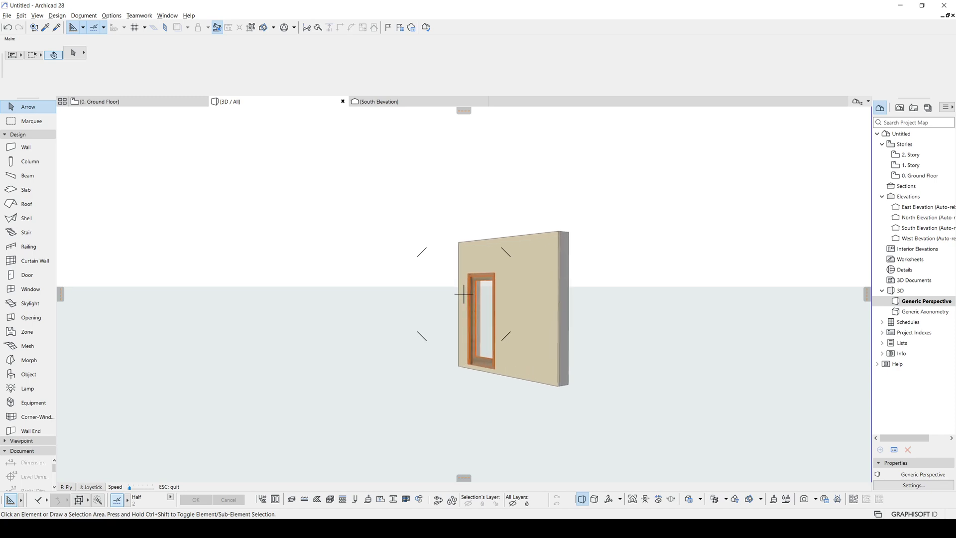
key(Down)
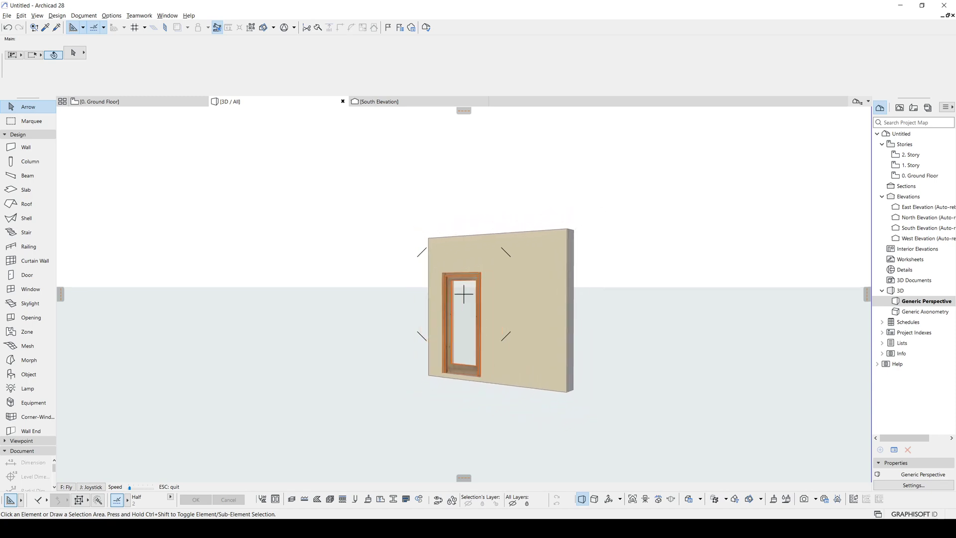
key(Right)
key(Up)
key(Up)
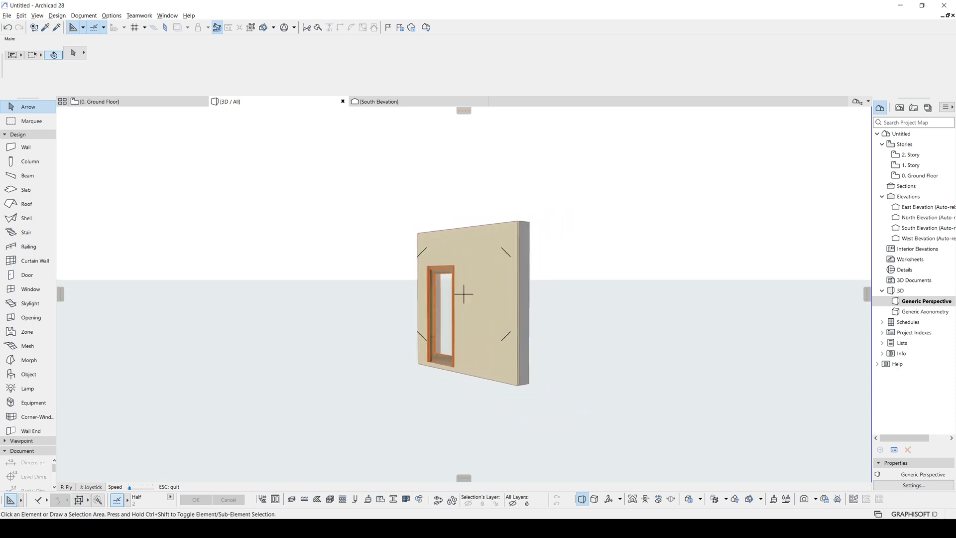
key(Down)
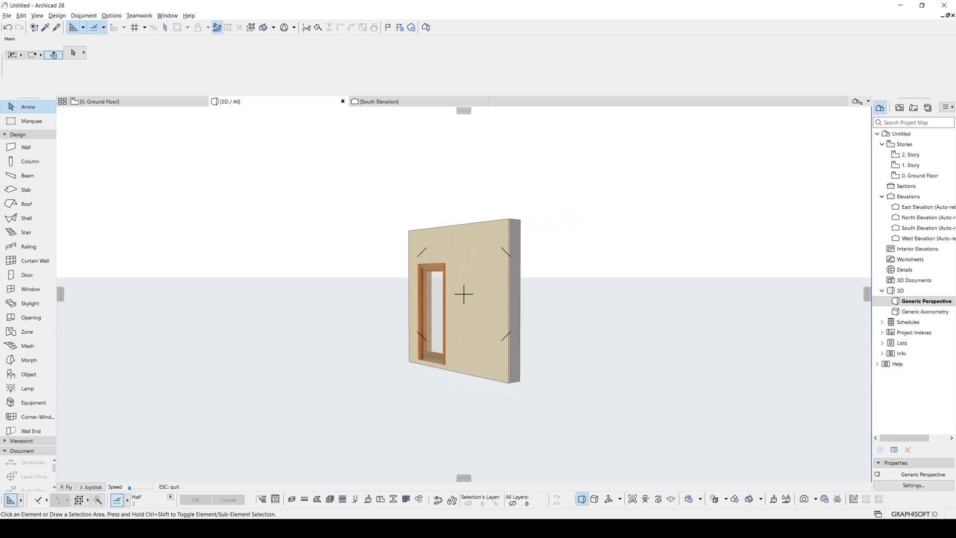
key(Up)
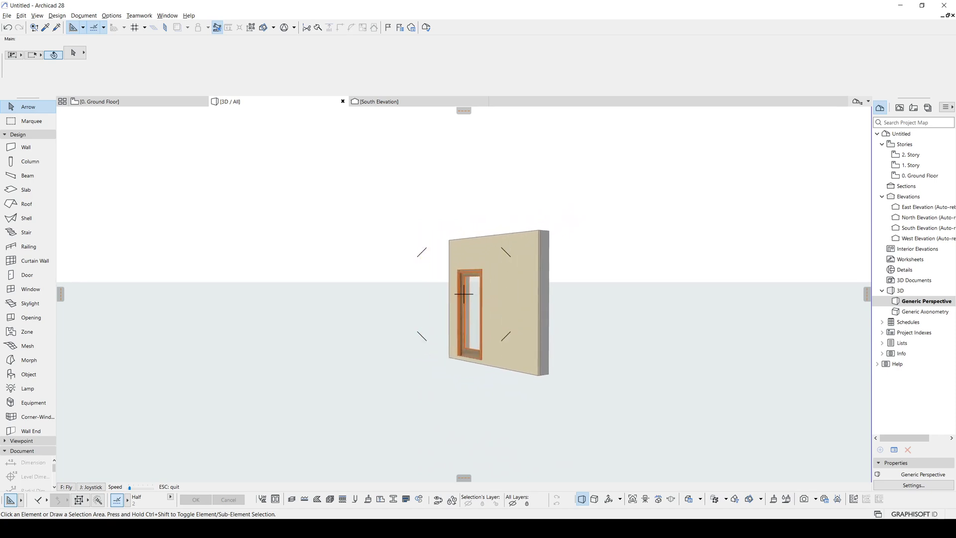
key(Down)
key(Down)
key(Up)
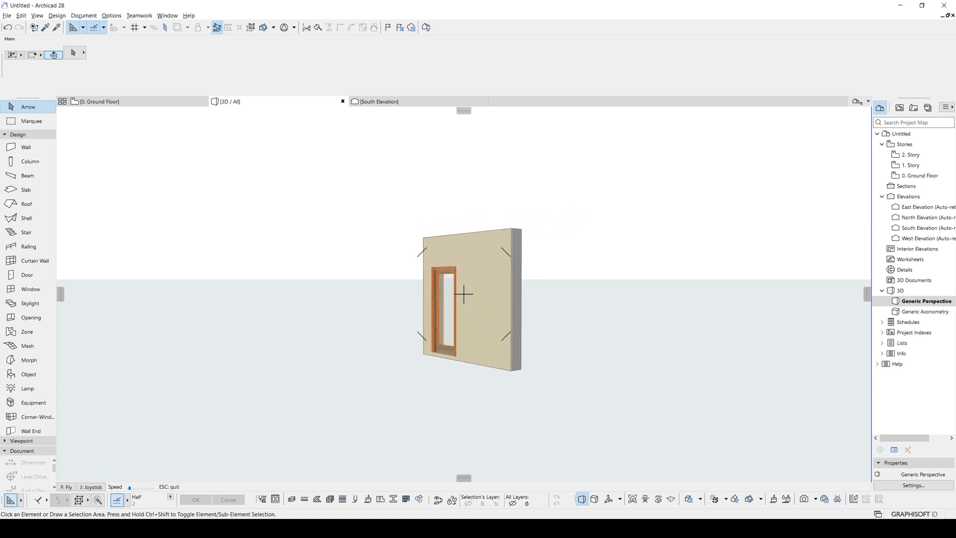
key(Down)
key(Escape)
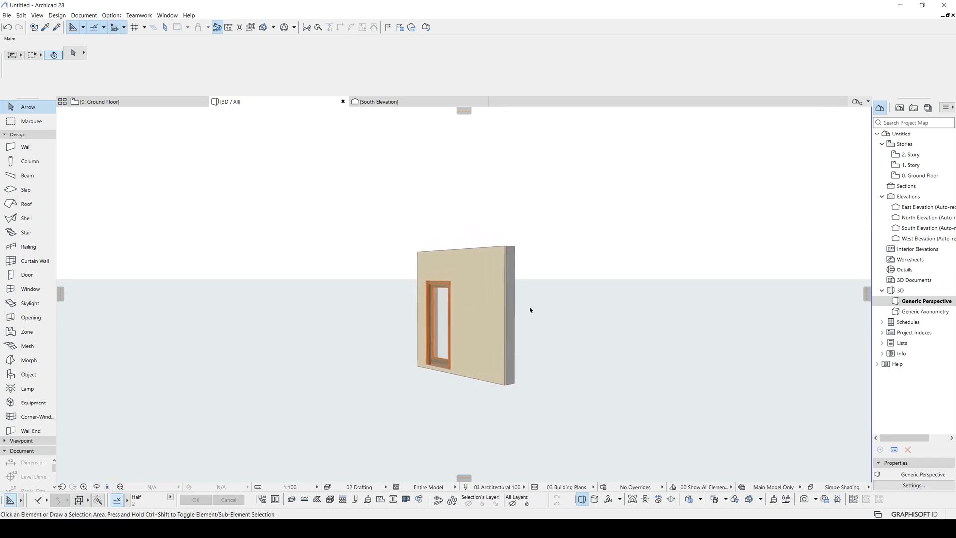
- Place a 900 x 1500 mm window in the wall east of the door on the Ground Floor plan
key(F2)
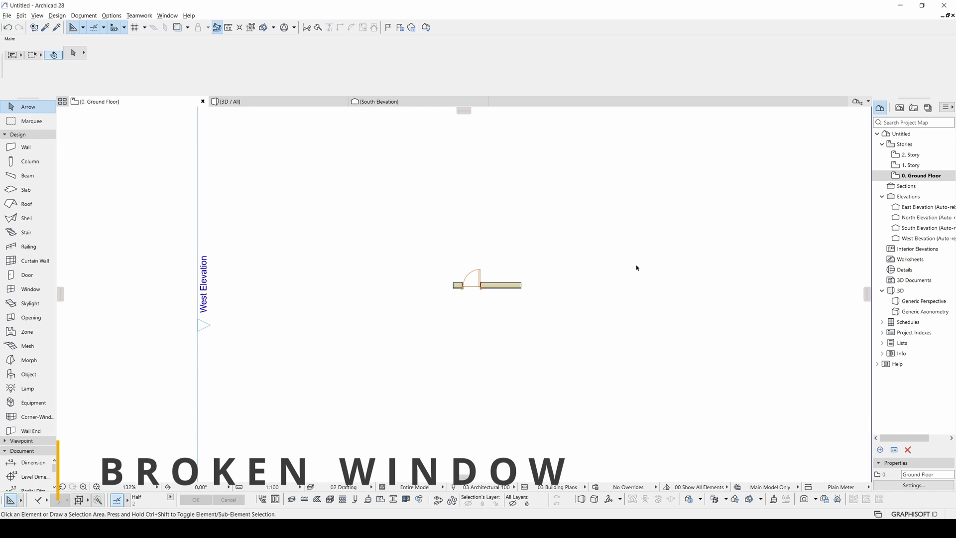
click(28, 289)
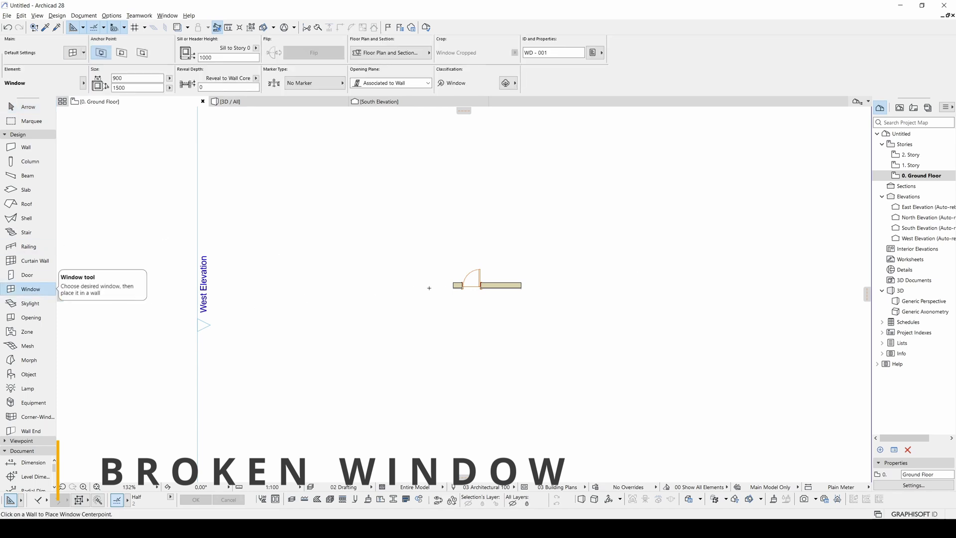
click(491, 289)
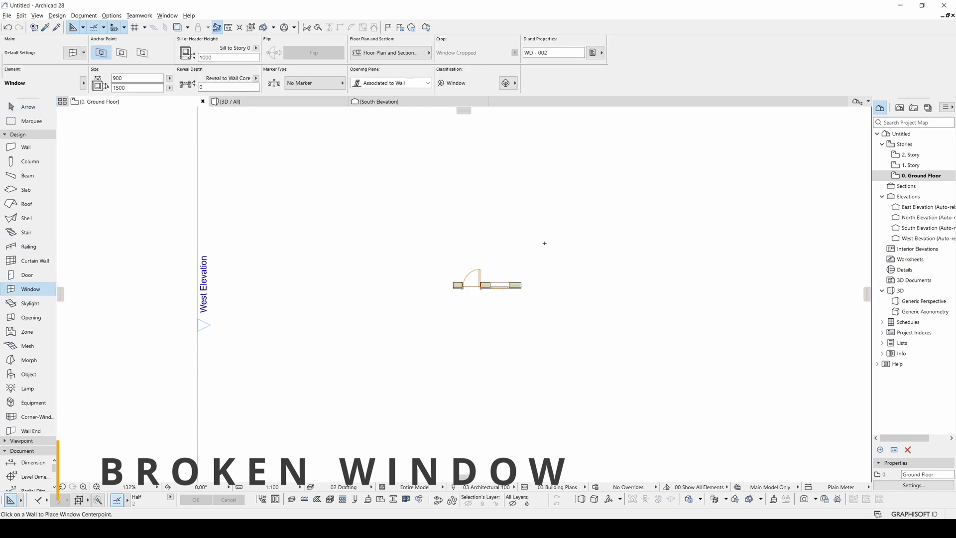
- Select the new window in the 3D perspective and open its selection settings
key(F3)
scroll(493, 313, up, 2)
scroll(491, 318, up, 3)
mouse_move(493, 315)
shift+middle_down()
mouse_move(528, 321)
mouse_move(521, 314)
mouse_move(488, 324)
shift+middle_up()
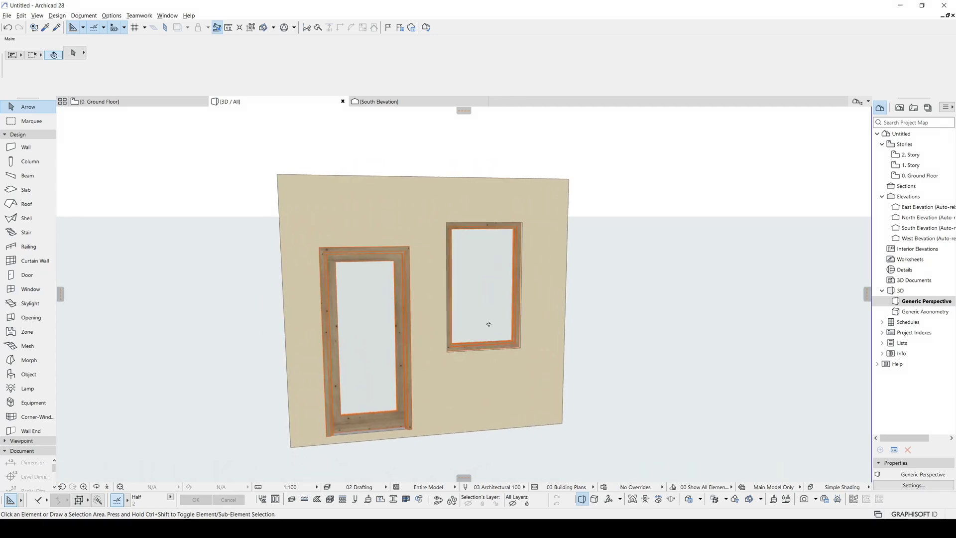
click(509, 287)
key(ctrl+t)
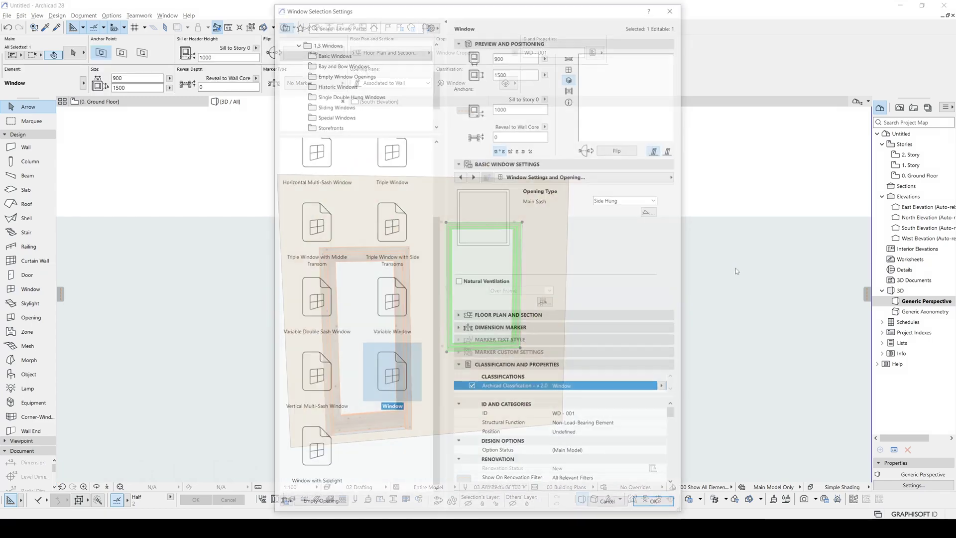
- Set the window's main sash opening type to Fixed Glass on the Opening Type and Angle page
drag(547, 14, 469, 12)
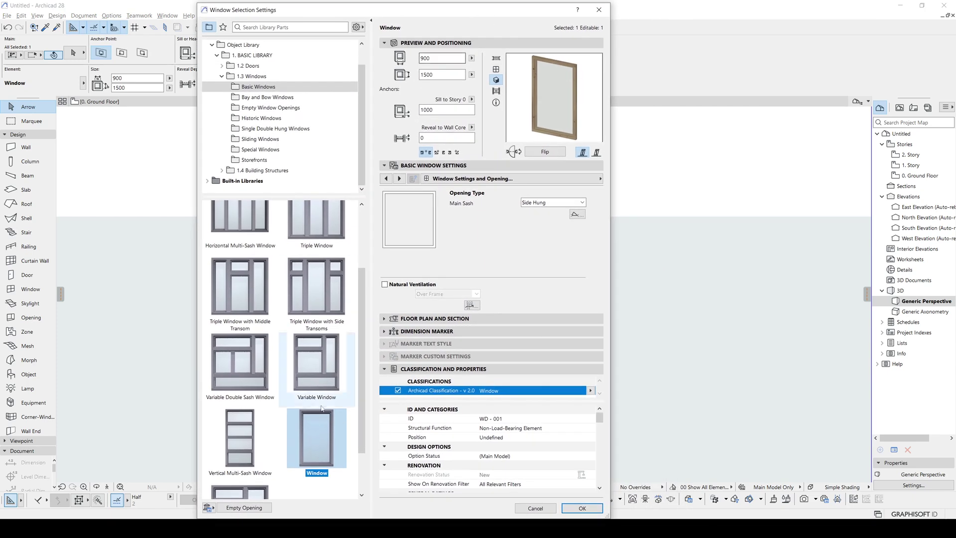
drag(360, 417, 360, 435)
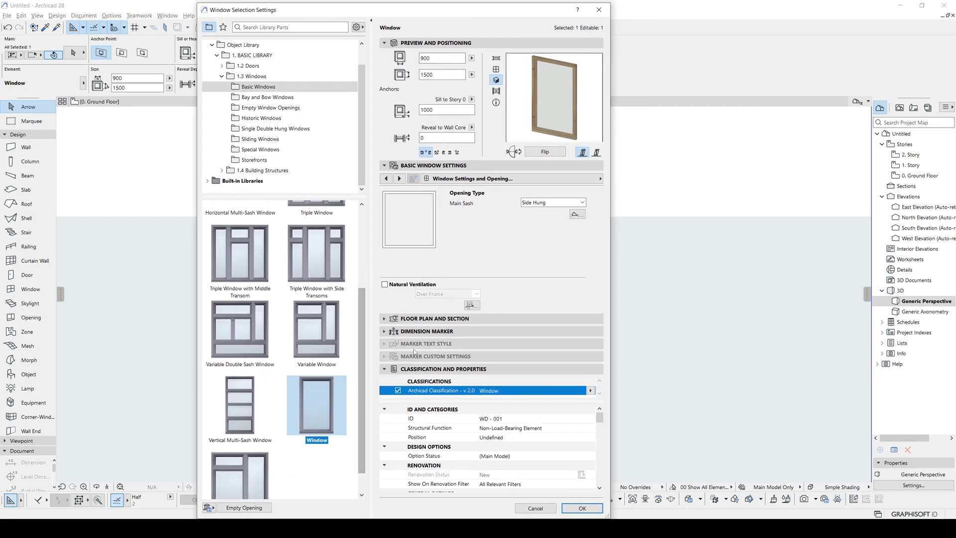
click(427, 180)
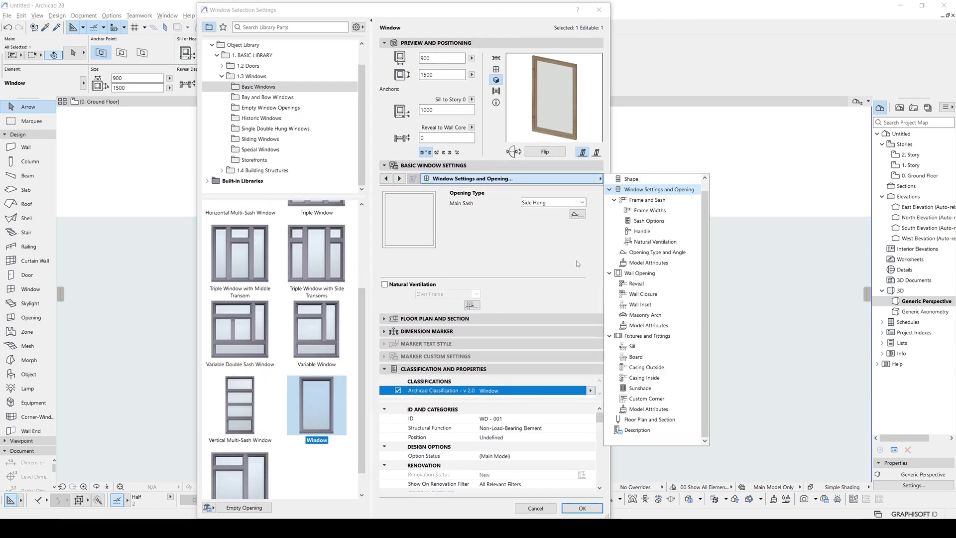
scroll(639, 277, up, 1)
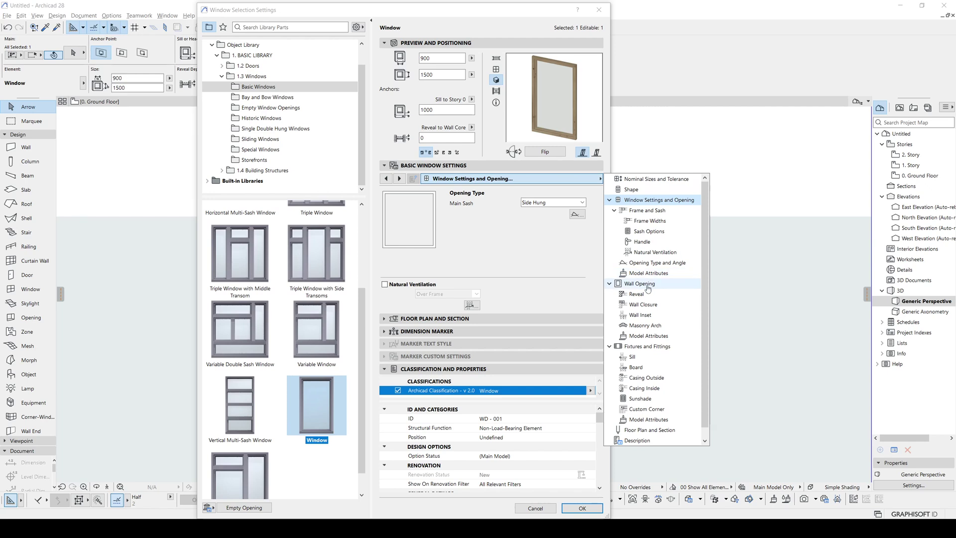
click(643, 284)
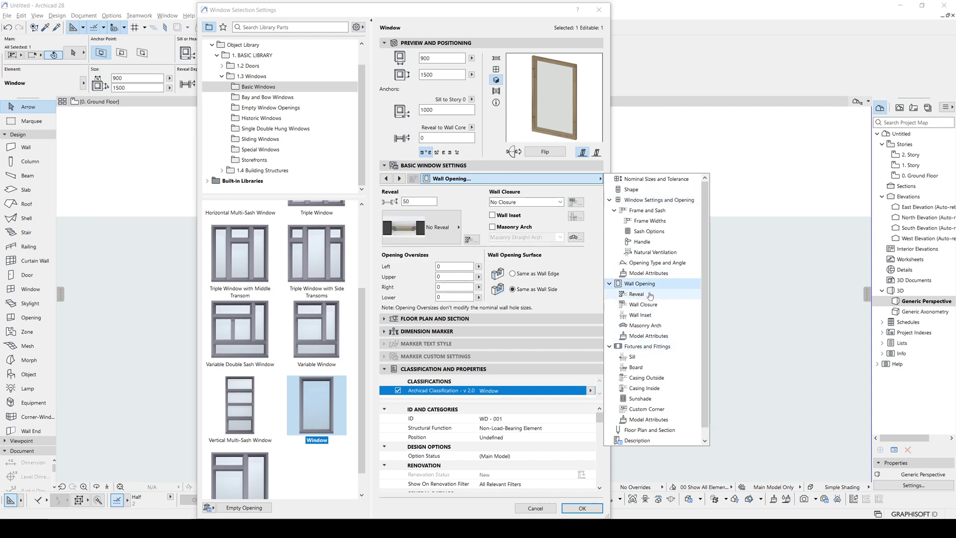
click(651, 264)
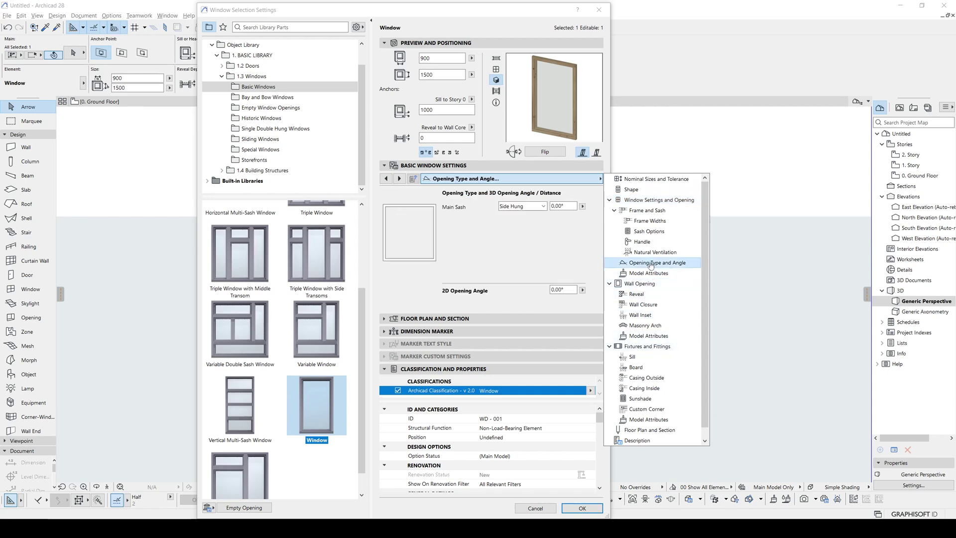
click(519, 207)
click(518, 216)
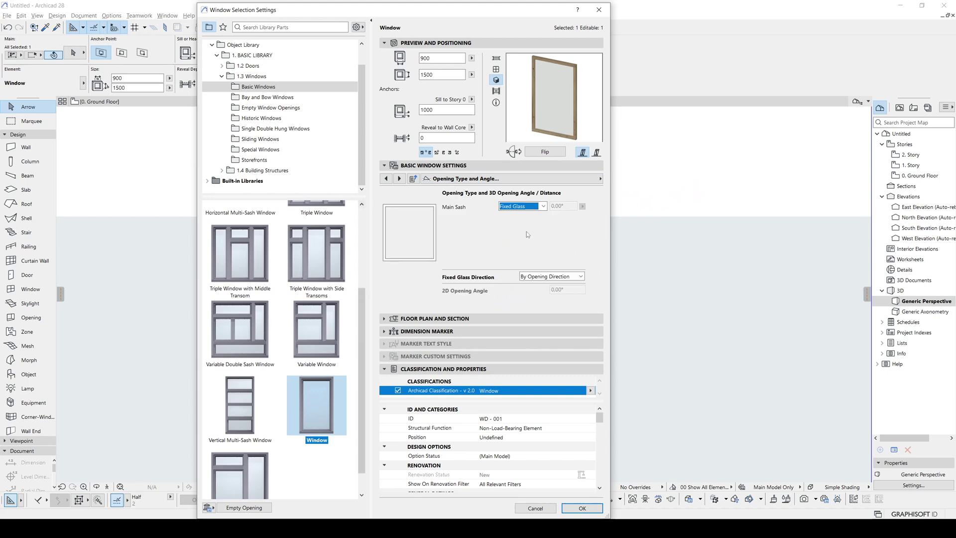
- Enter Brick Transfer as the U-value in the window's Description settings and apply the changes
click(482, 180)
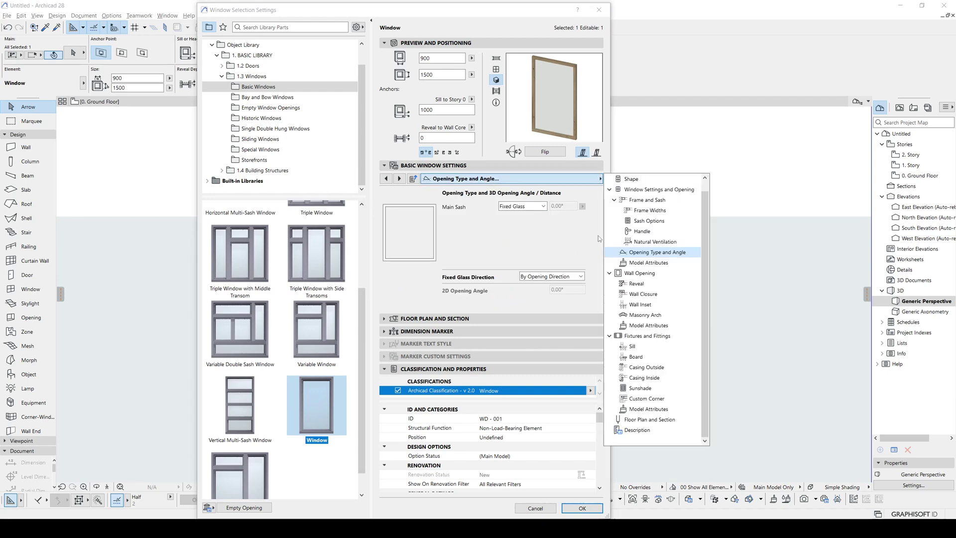
click(640, 430)
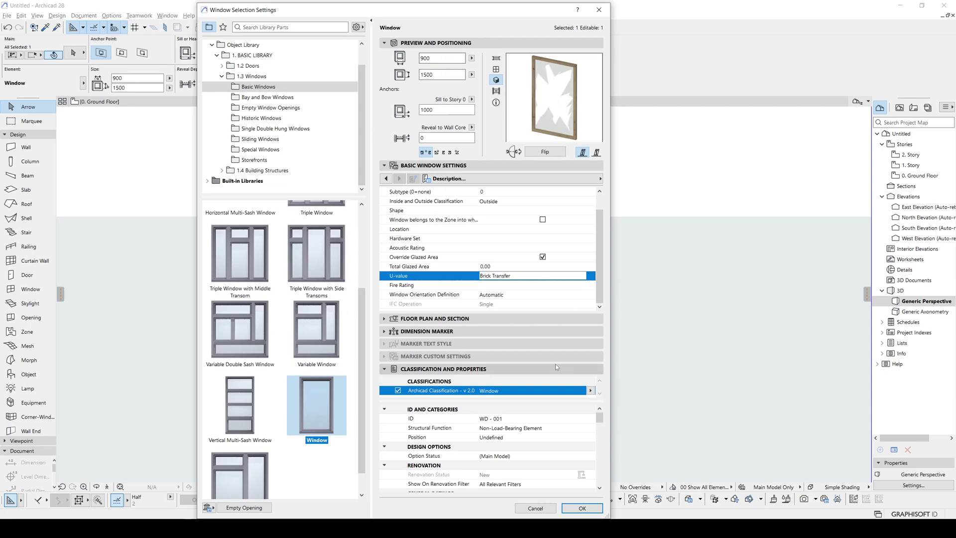
click(583, 508)
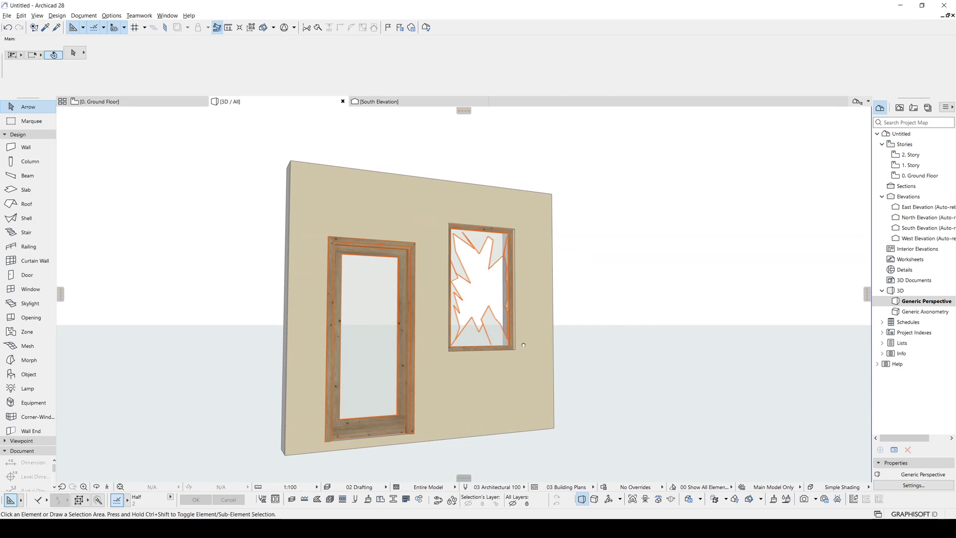
middle_drag(524, 345, 534, 338)
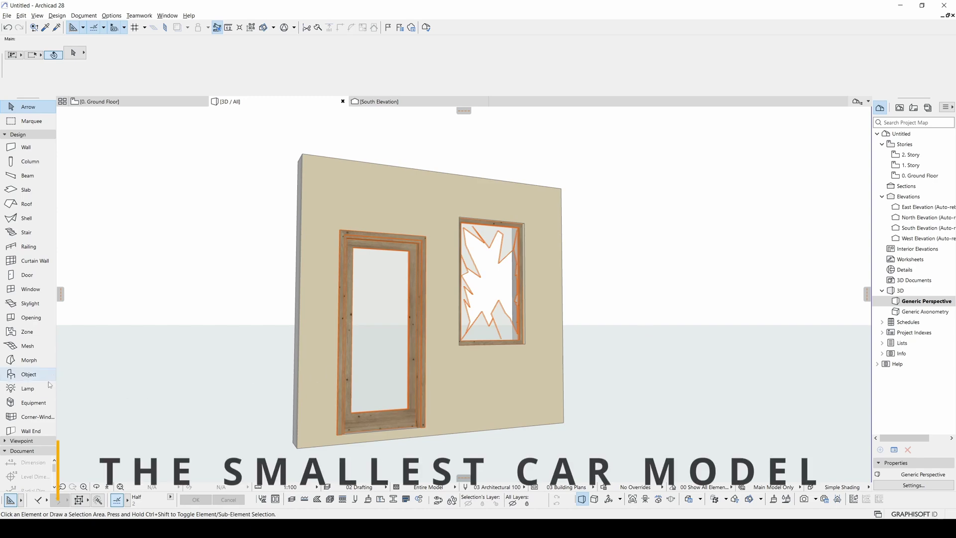
- Open the Object default settings and browse the library to the Vehicles folder under 2.3 People and Vehicles
click(29, 374)
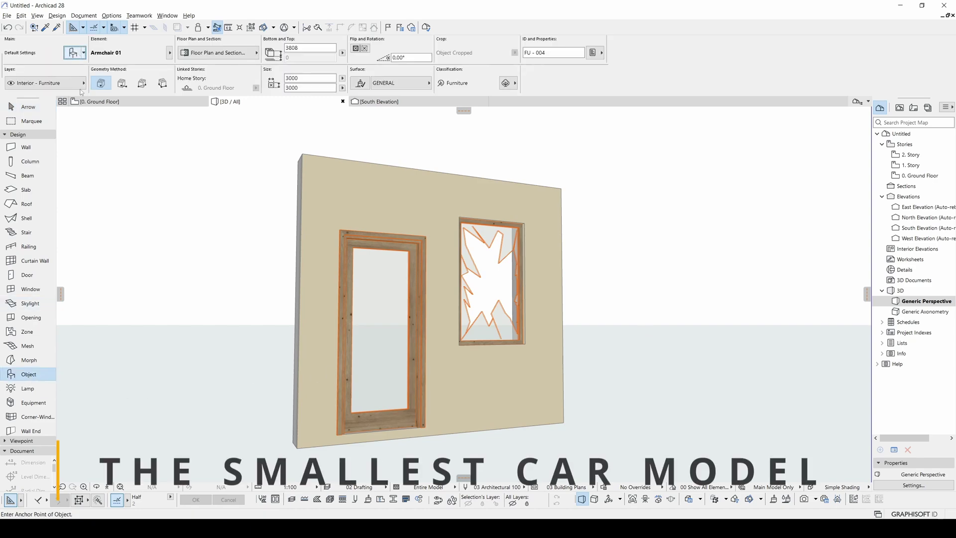
click(73, 53)
drag(375, 157, 381, 265)
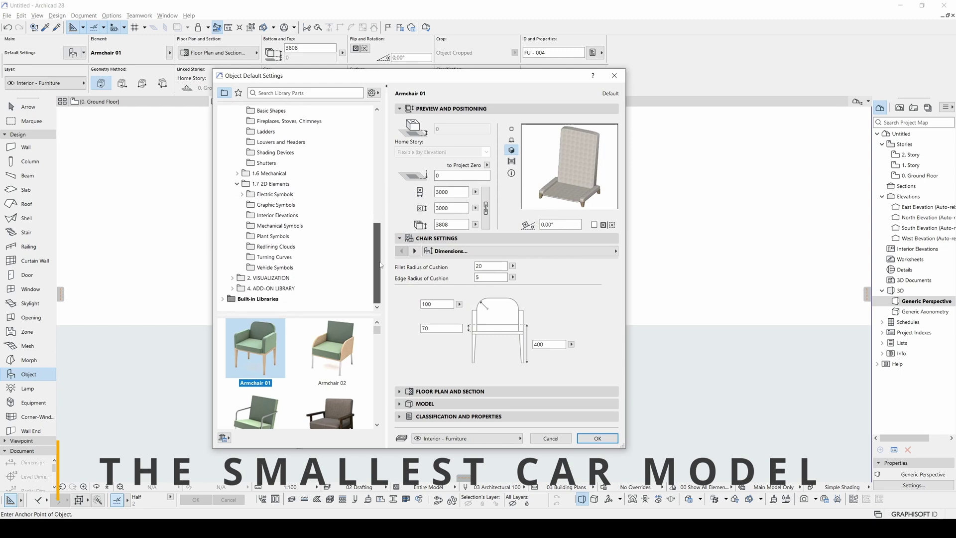
scroll(265, 199, up, 4)
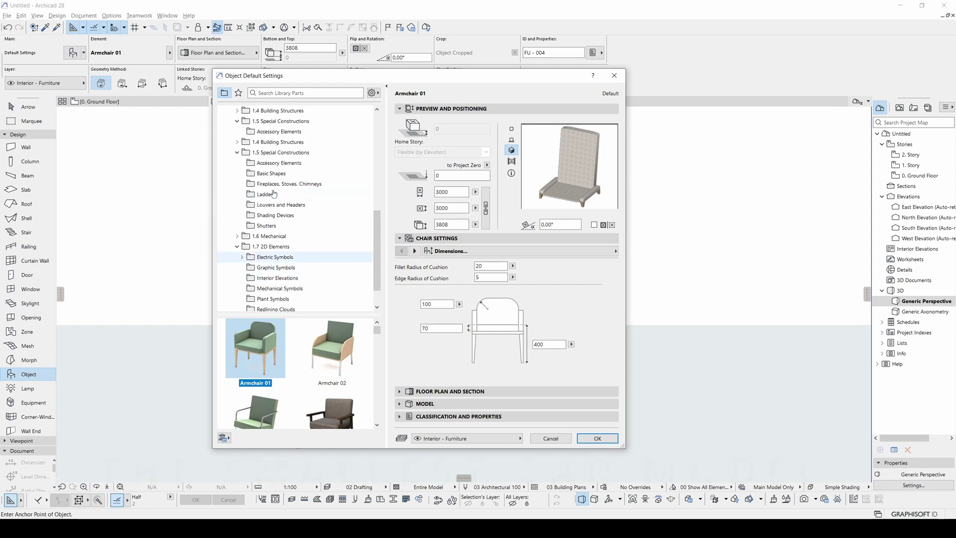
click(237, 215)
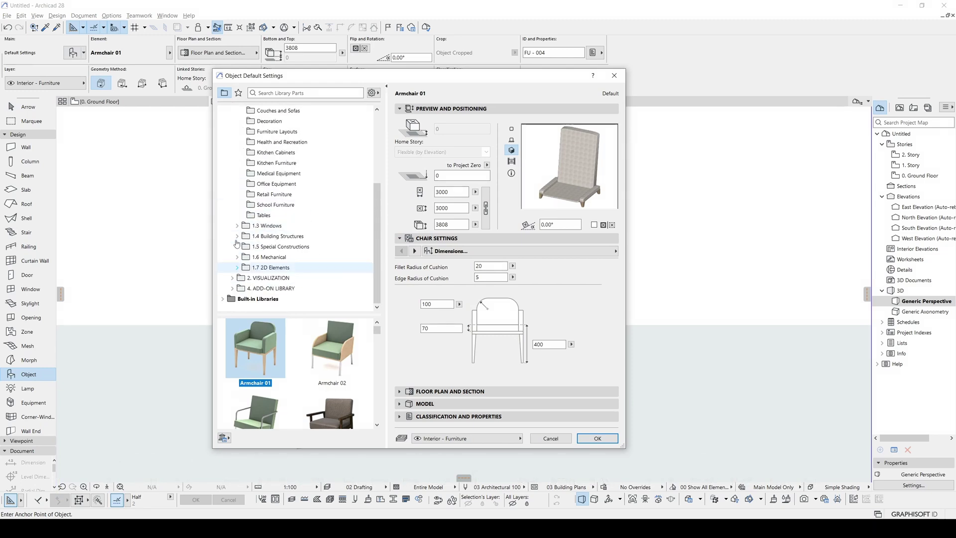
click(286, 247)
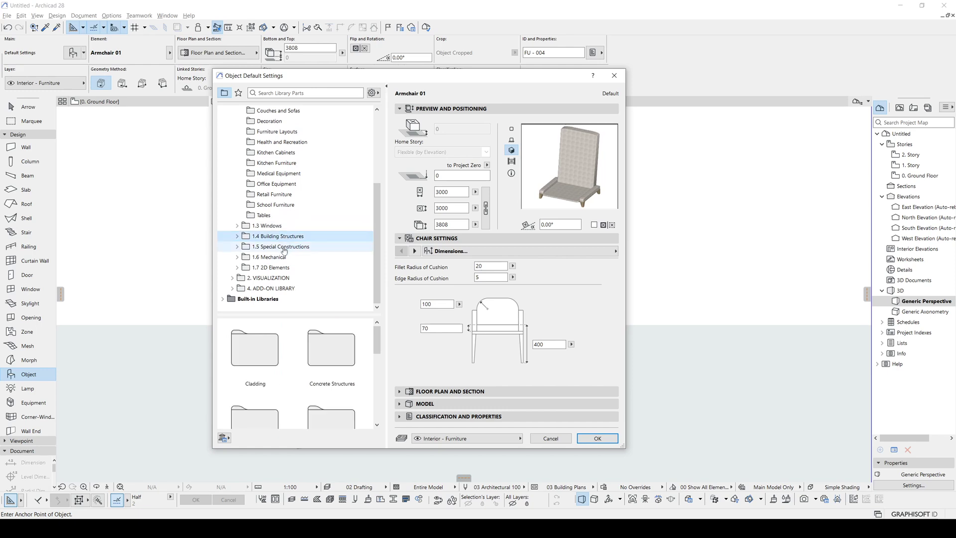
click(232, 278)
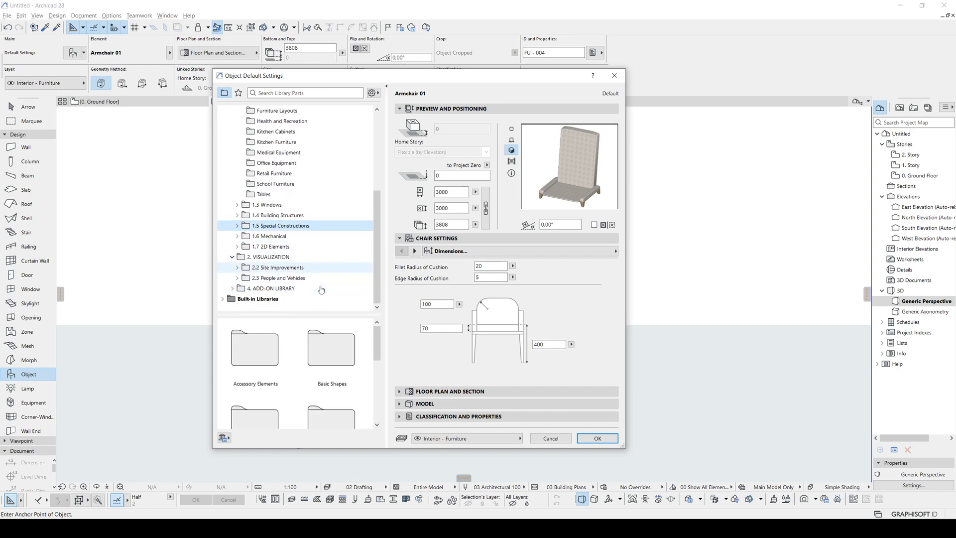
double_click(295, 277)
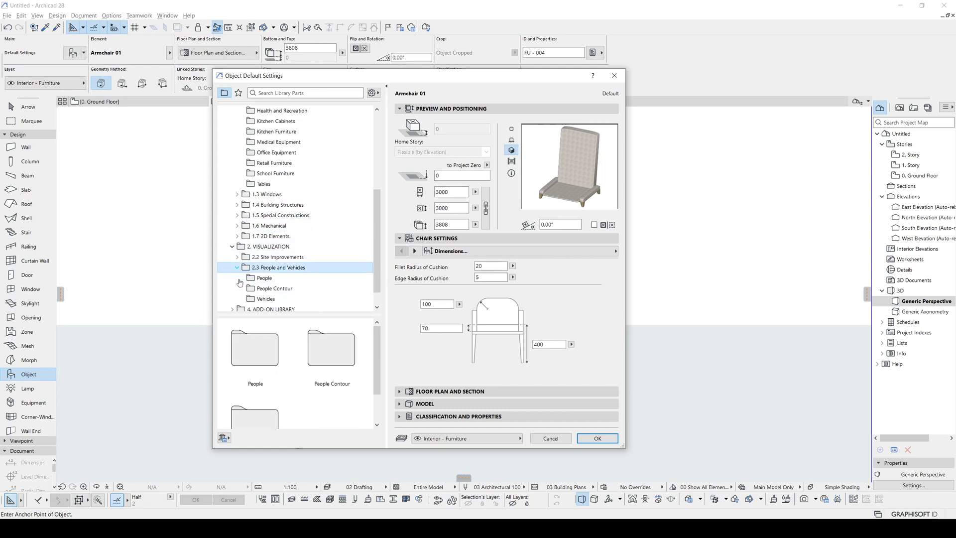
click(266, 278)
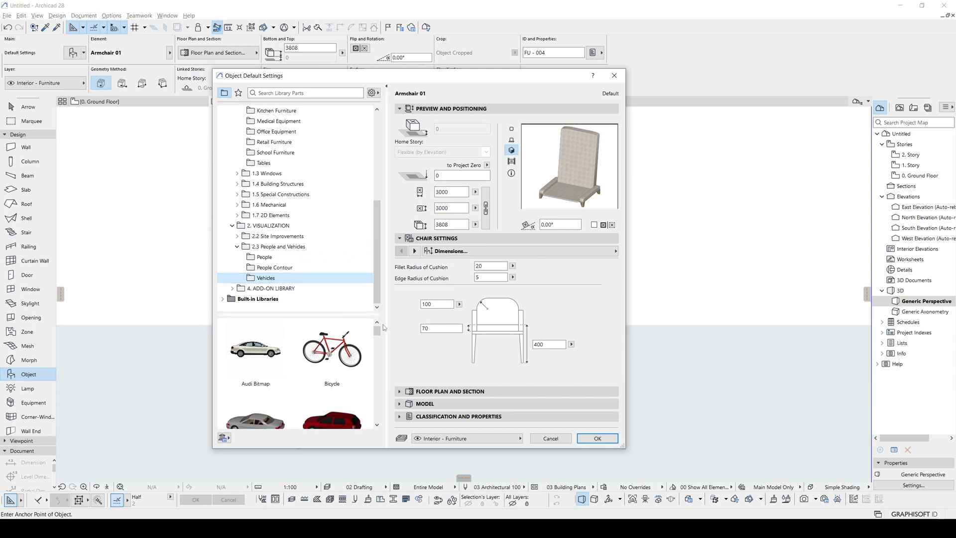
- Choose the Microcar object and place one on the ground beside the window end of the wall
drag(377, 335, 377, 375)
click(331, 368)
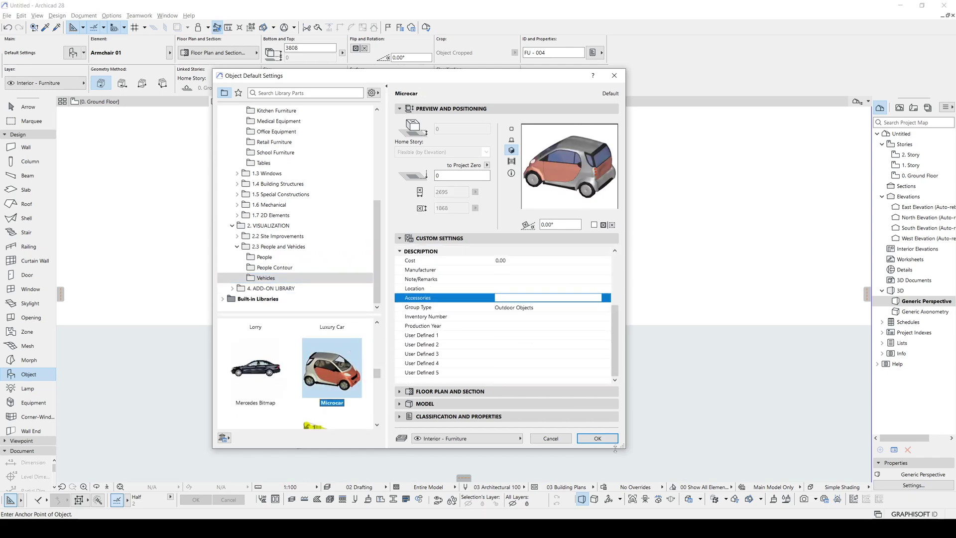
click(598, 438)
click(769, 400)
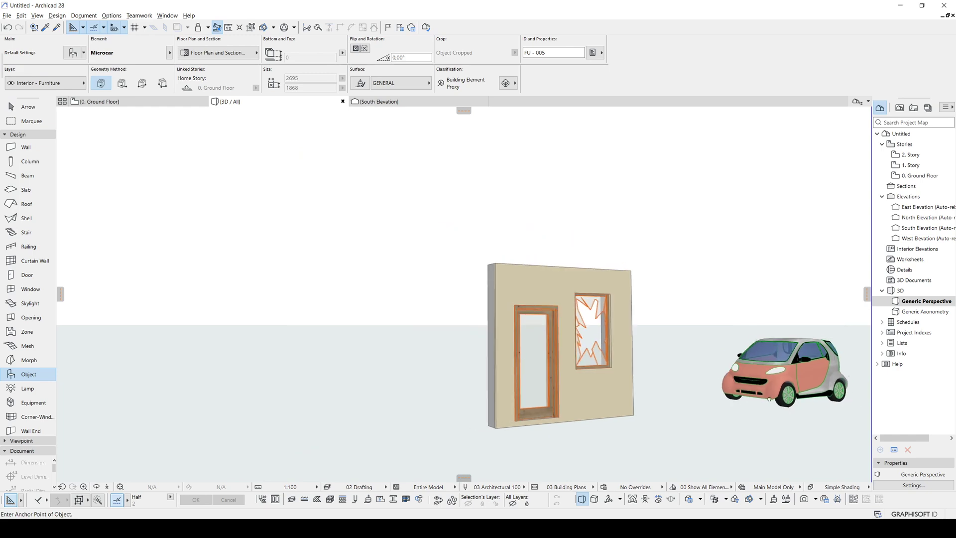
middle_drag(770, 399, 515, 349)
shift+middle_drag(516, 348, 512, 393)
key(Escape)
- Drag a copy of the Microcar to a spot behind the original, farther from the wall
click(573, 348)
middle_drag(576, 349, 471, 363)
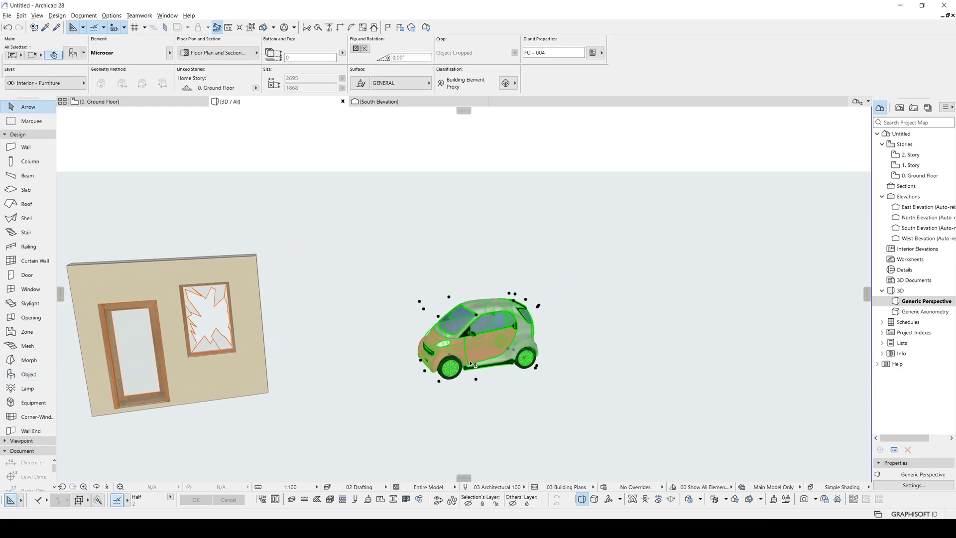
key(ctrl+shift+d)
click(427, 384)
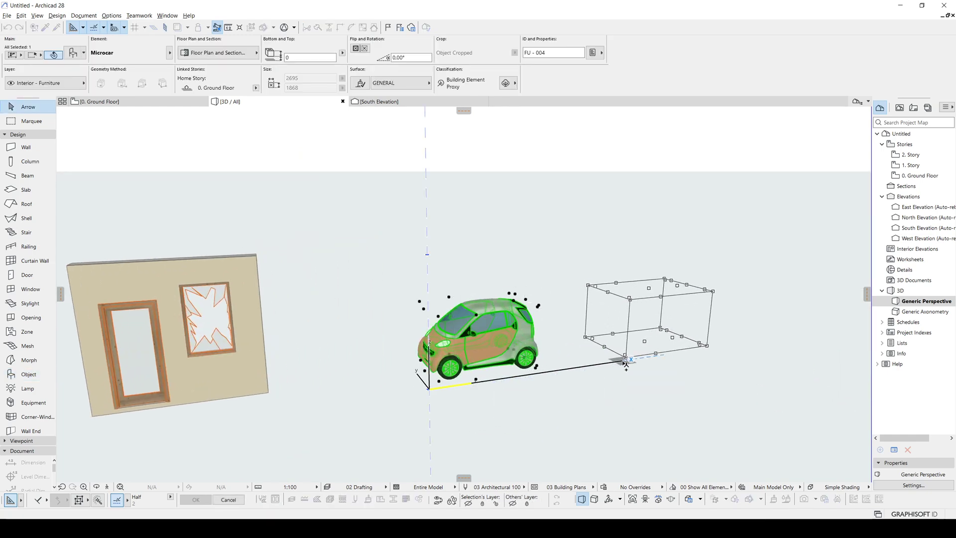
click(626, 362)
click(683, 409)
middle_drag(683, 409, 608, 422)
- Enter Monster Truck Wheels as the Accessories description of the copied Microcar and apply it
click(585, 318)
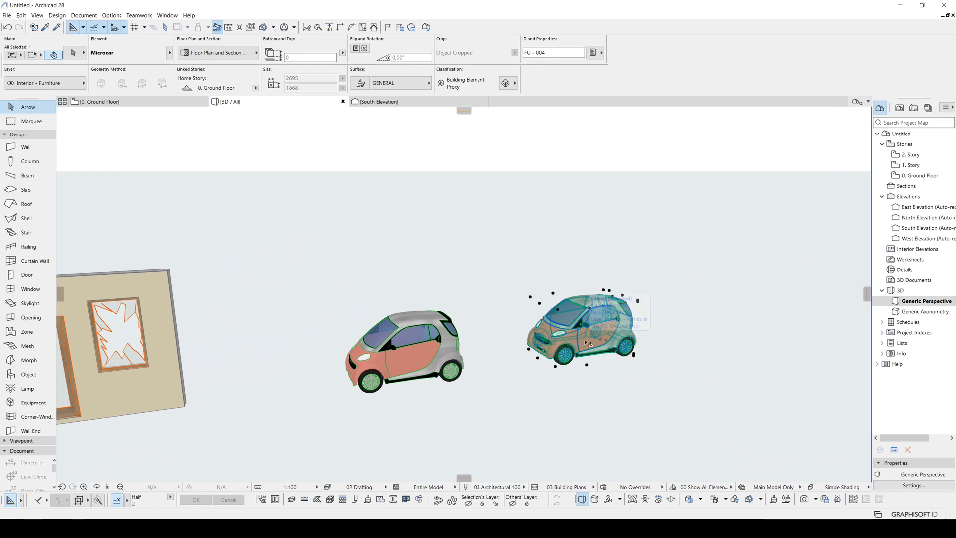
key(ctrl+t)
click(547, 288)
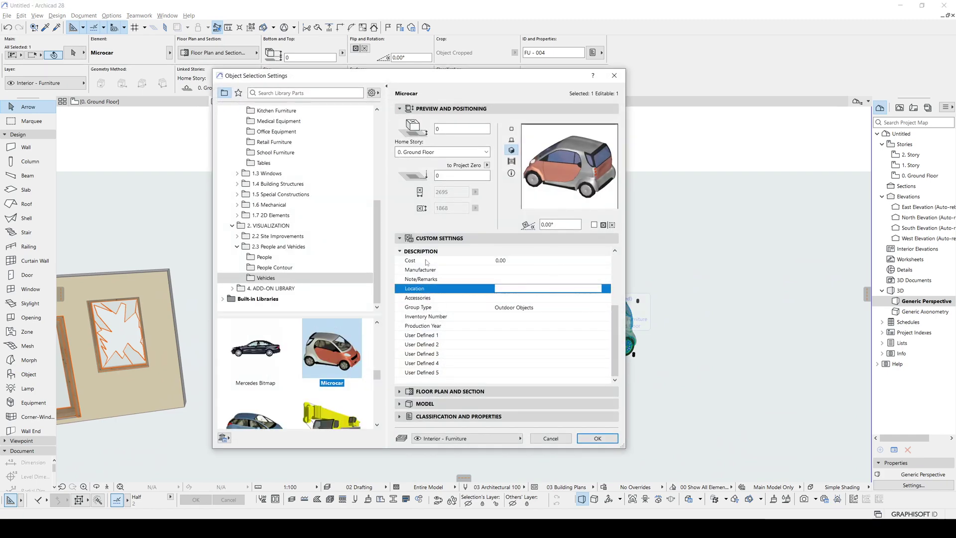
click(435, 242)
click(436, 241)
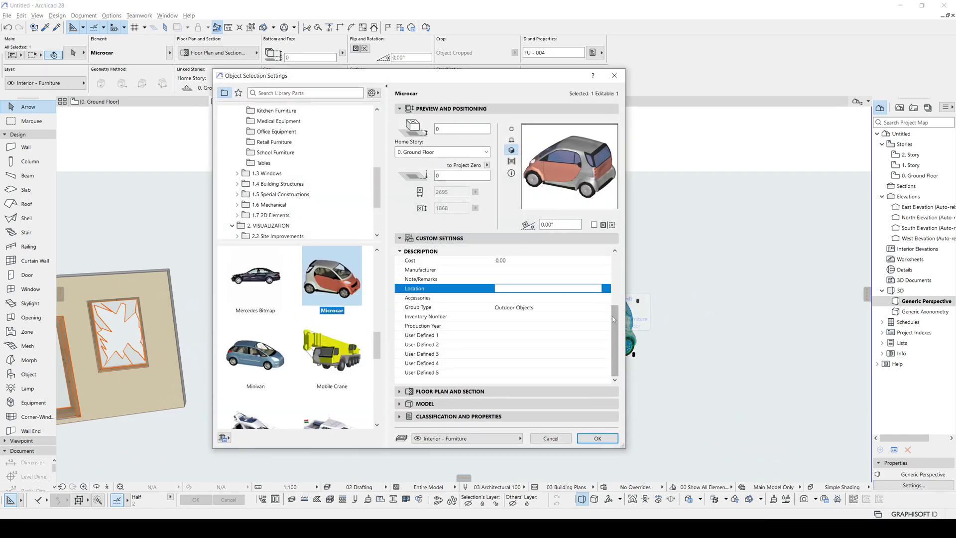
drag(614, 317, 636, 331)
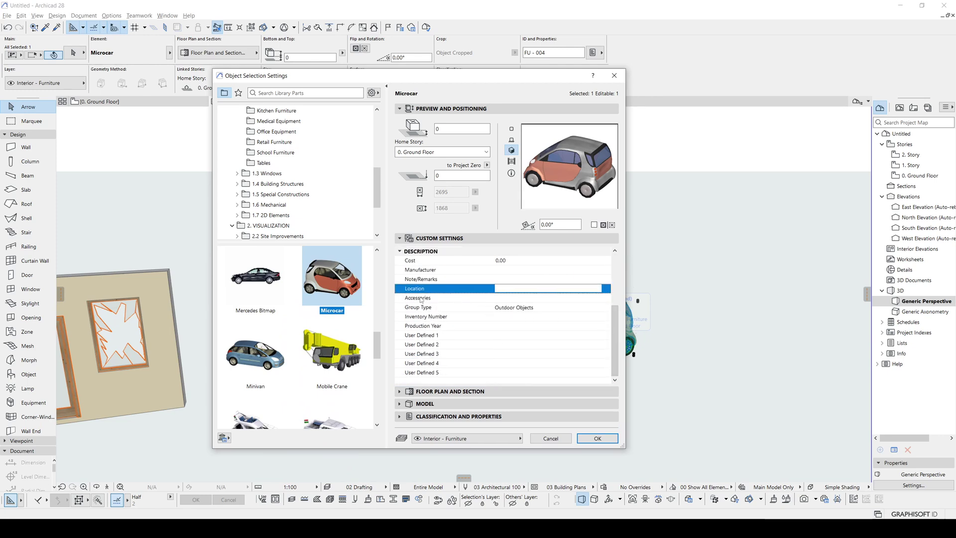
click(503, 297)
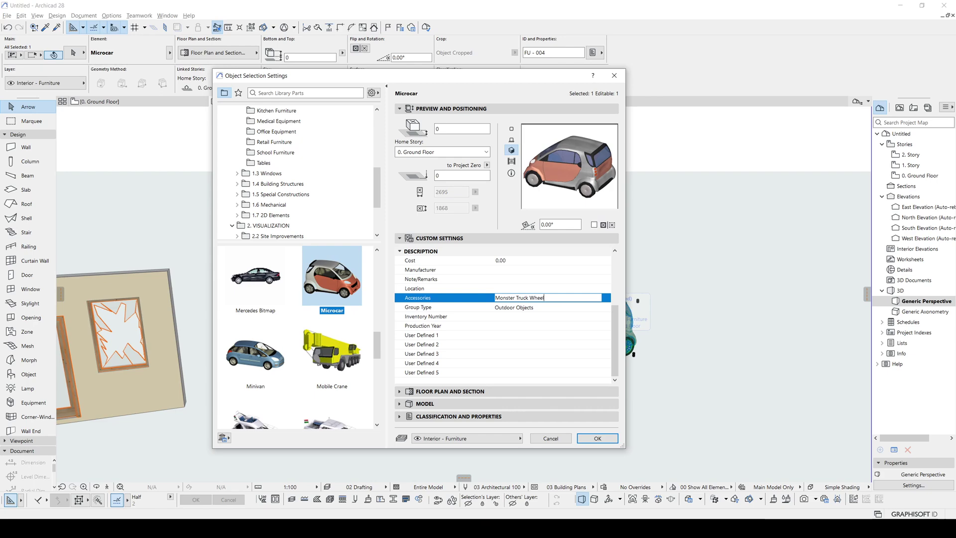
click(473, 308)
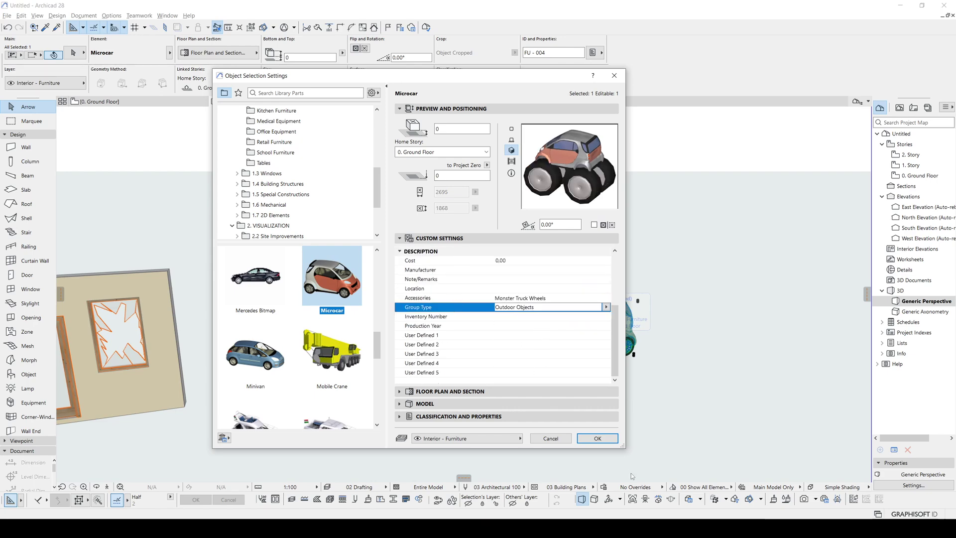
click(597, 438)
click(708, 282)
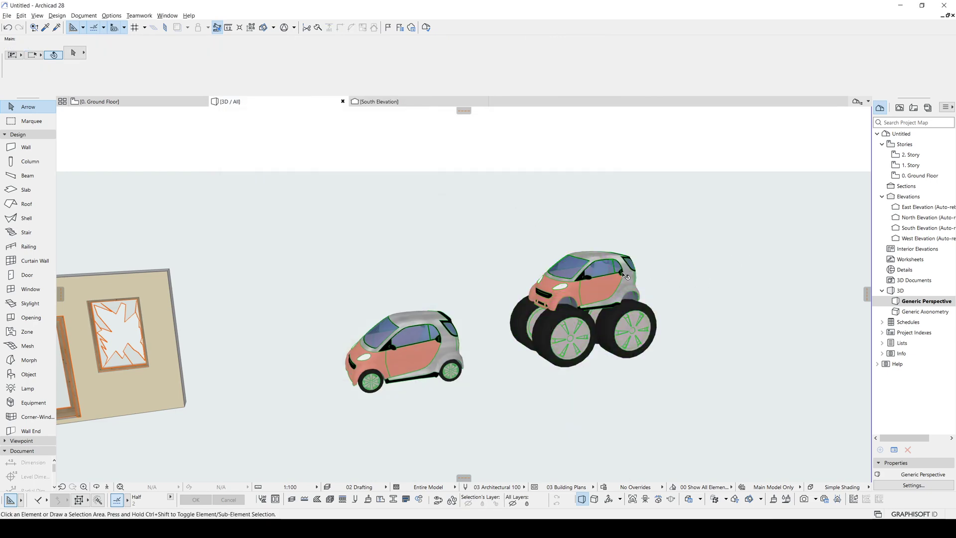
- Drag a copy of the monster-wheeled Microcar farther along the row to make a third car
shift+middle_drag(617, 276, 478, 273)
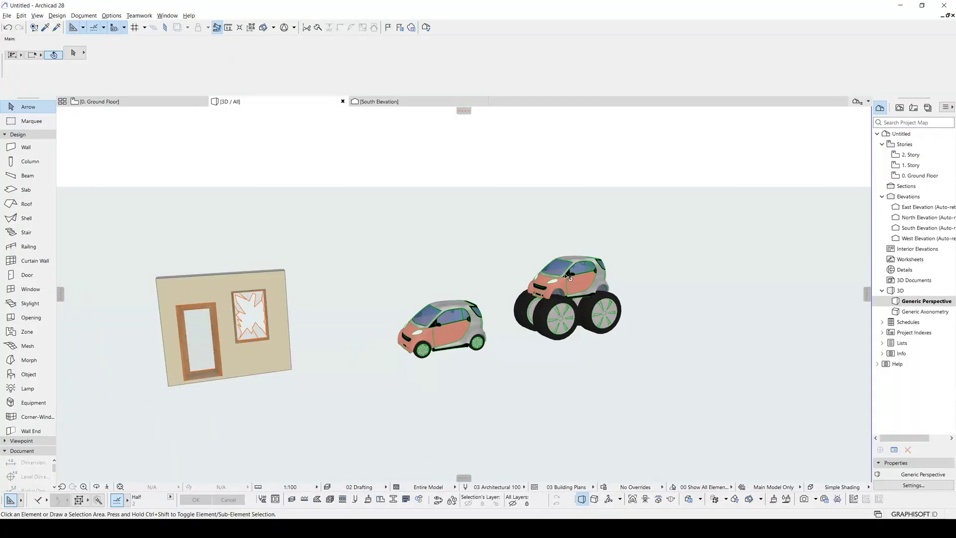
scroll(565, 276, down, 2)
shift+middle_drag(566, 283, 493, 327)
click(495, 299)
key(ctrl+shift+d)
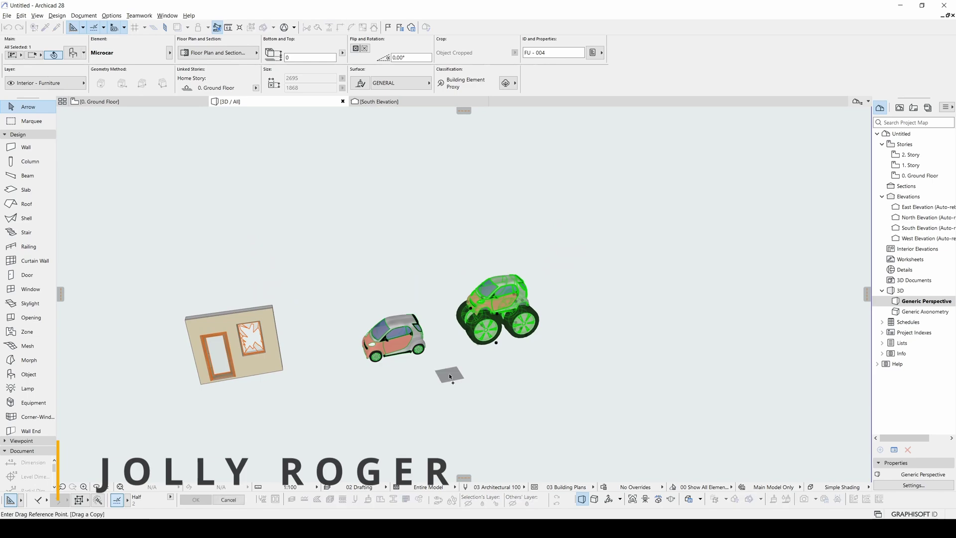
click(449, 374)
drag(591, 346, 591, 347)
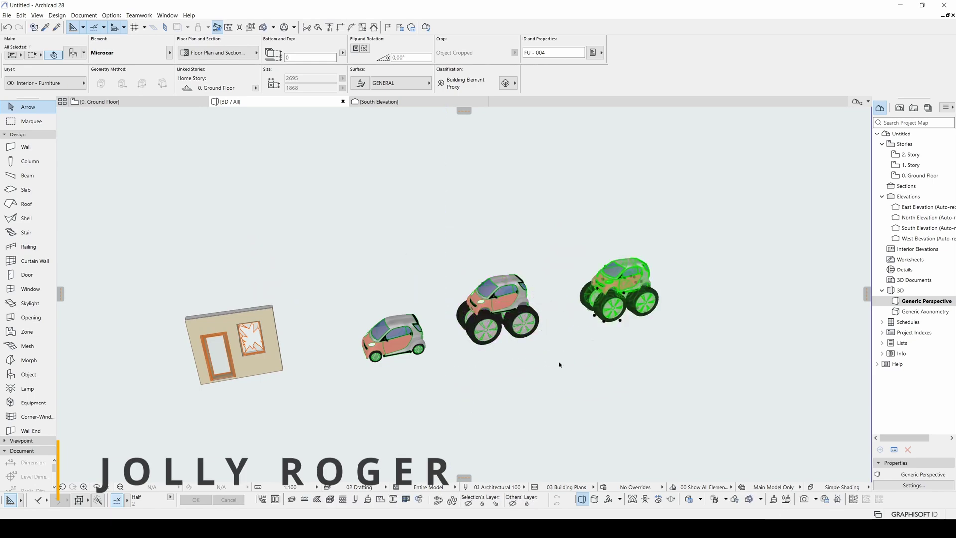
click(690, 288)
- Replace the third car in the row with the Sail Boat 01 object from the Vehicles library folder
scroll(625, 292, up, 2)
middle_drag(625, 292, 547, 298)
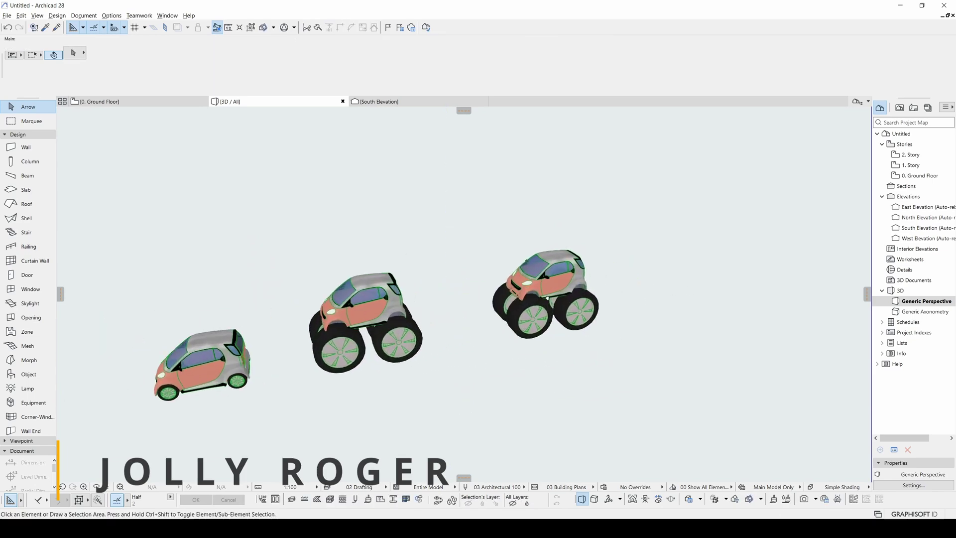
click(550, 289)
double_click(550, 289)
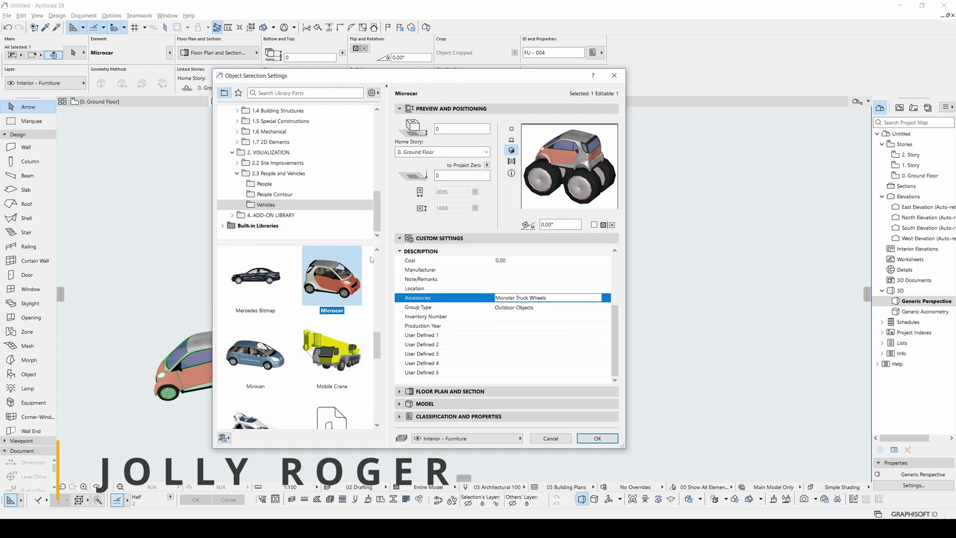
scroll(314, 367, down, 5)
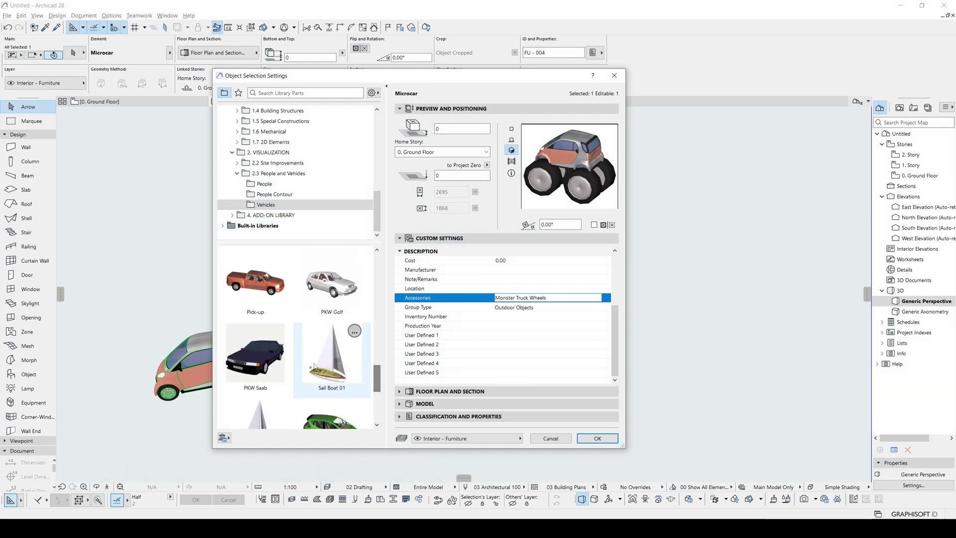
click(318, 363)
click(598, 438)
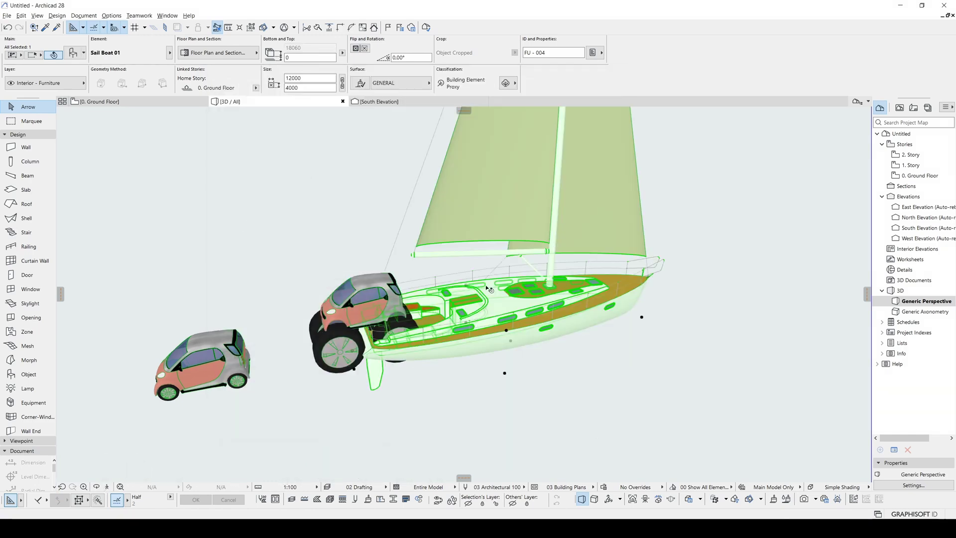
- Move the sailboat about 7150 mm along the X axis, clear of the monster-wheeled Microcar, and deselect it
scroll(488, 289, down, 2)
click(505, 386)
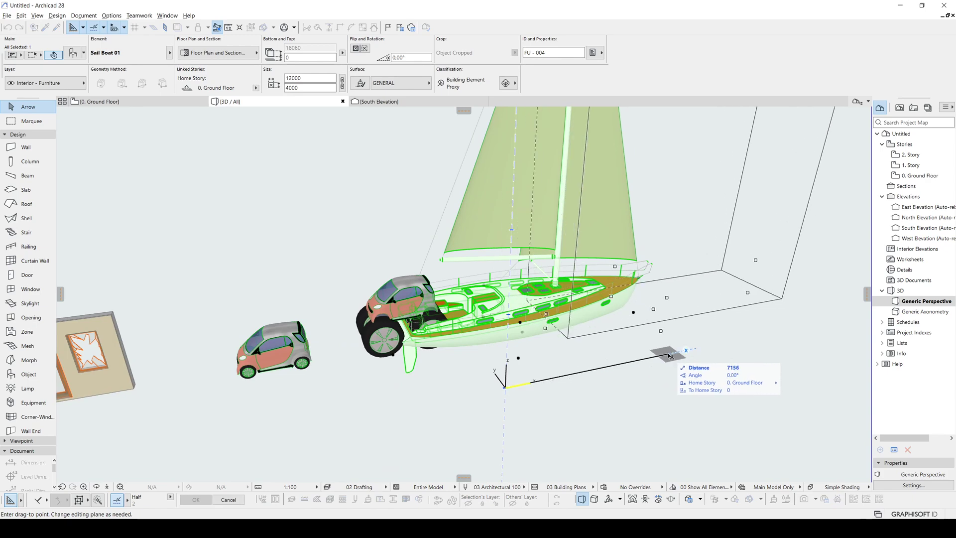
click(671, 356)
key(Escape)
scroll(568, 277, up, 6)
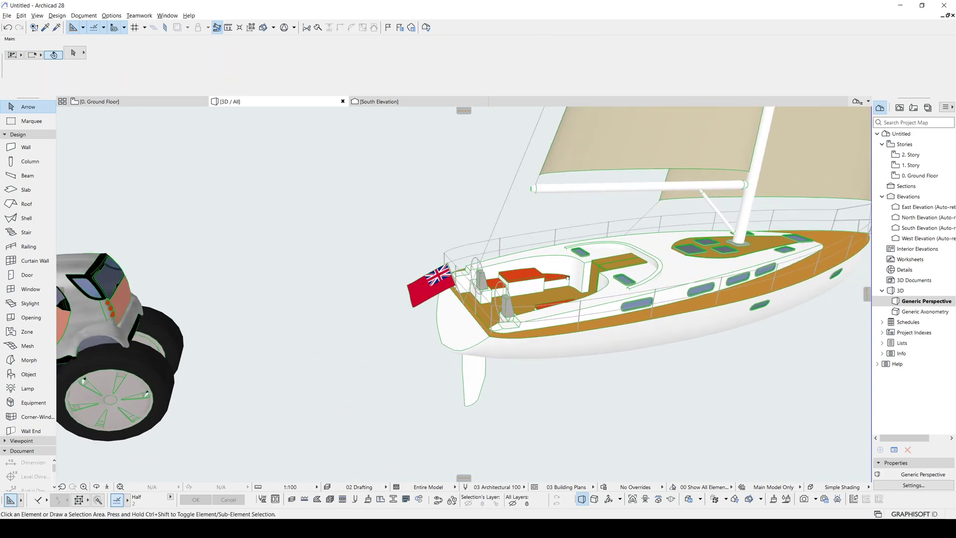
- Set the sailboat's Flag Country to Jolly Roger, apply the settings and deselect the boat
double_click(539, 323)
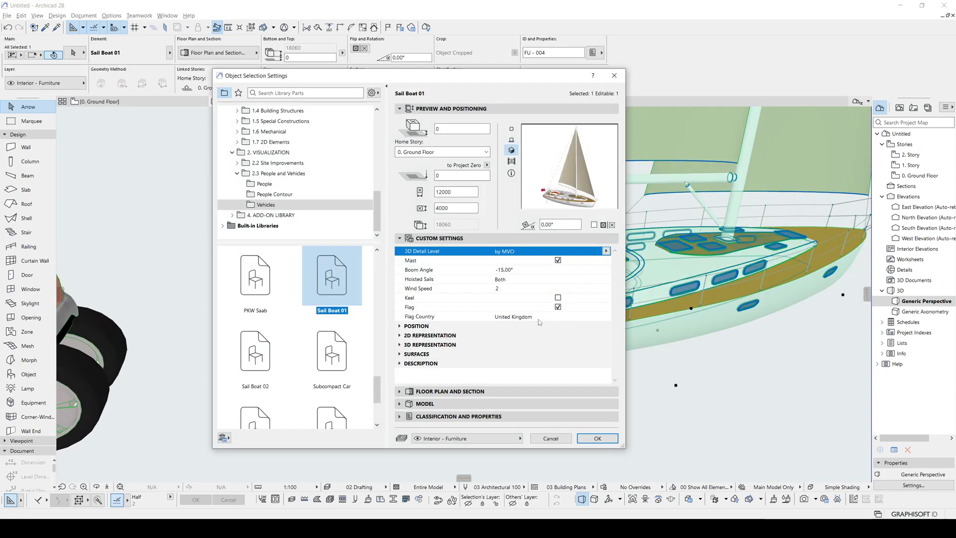
click(434, 319)
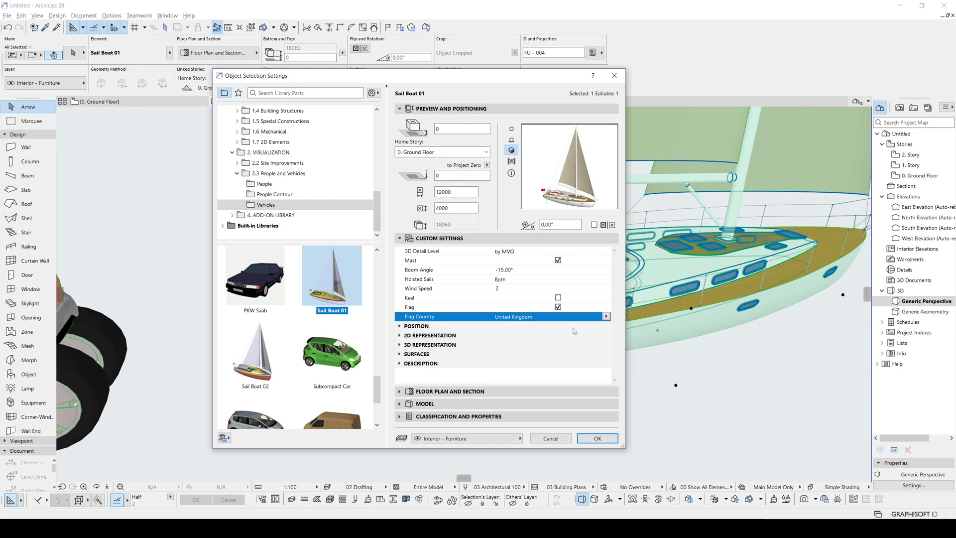
click(606, 316)
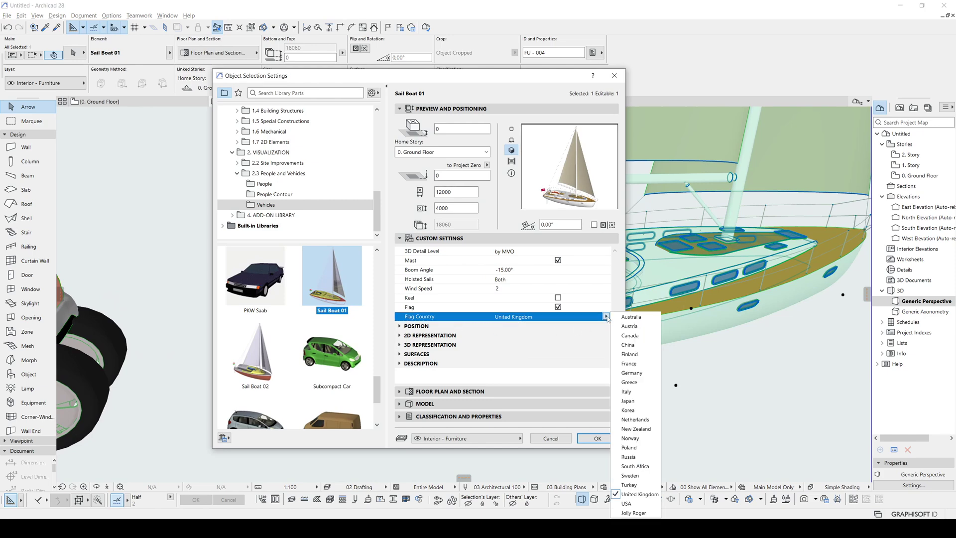
click(635, 514)
click(598, 438)
click(502, 367)
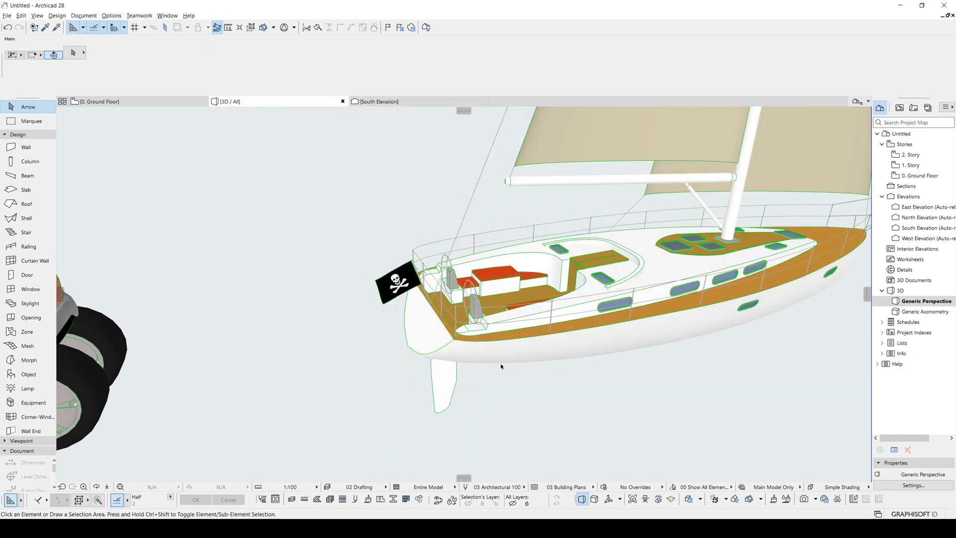
scroll(535, 329, up, 2)
scroll(569, 300, down, 10)
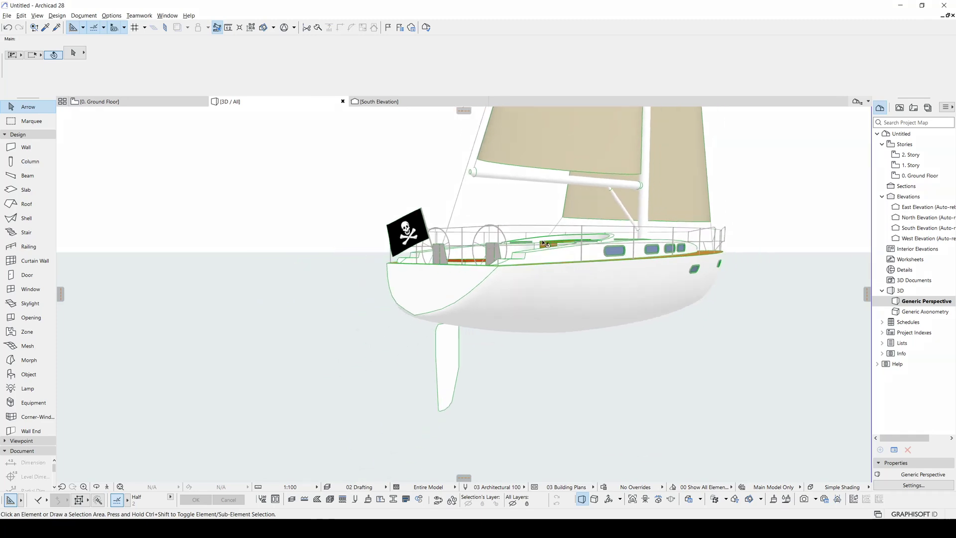
shift+middle_drag(550, 239, 646, 335)
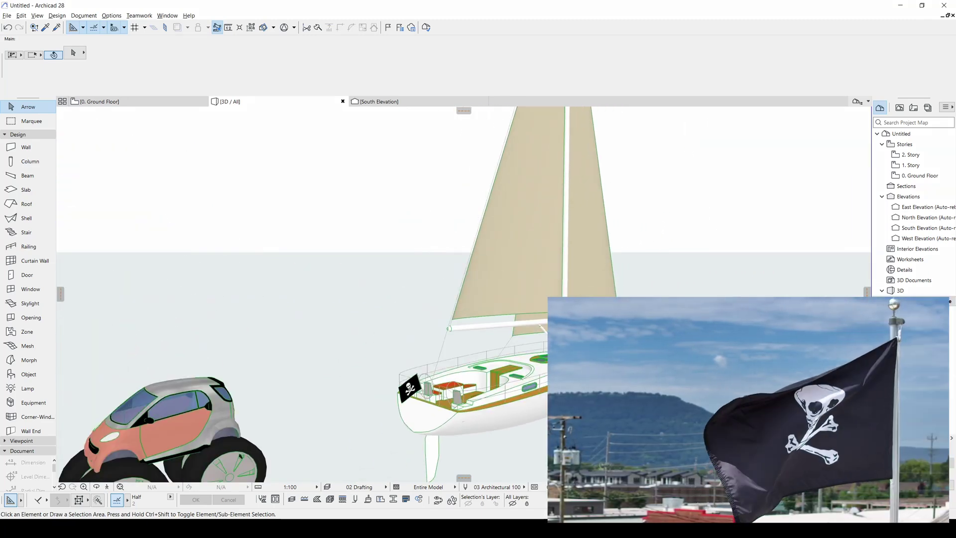
scroll(598, 344, down, 2)
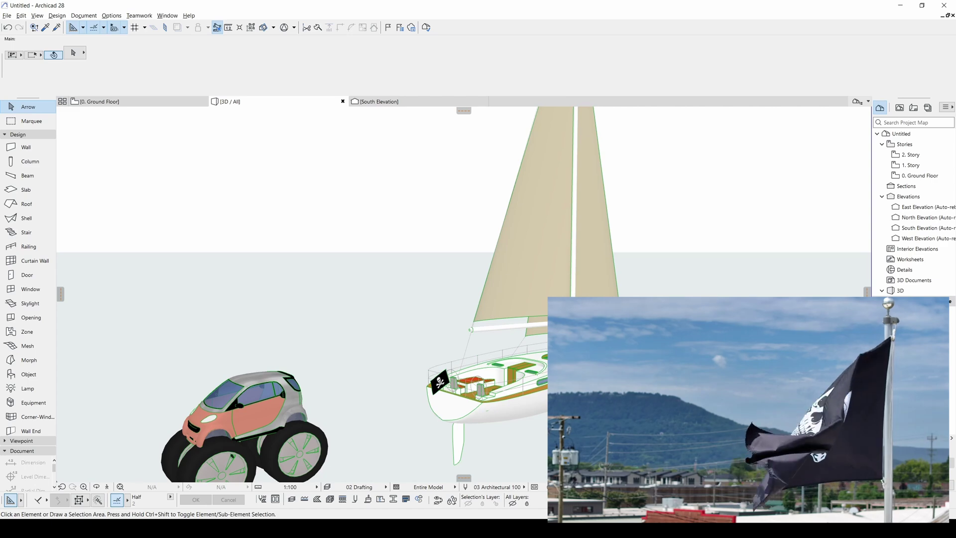
scroll(644, 359, down, 4)
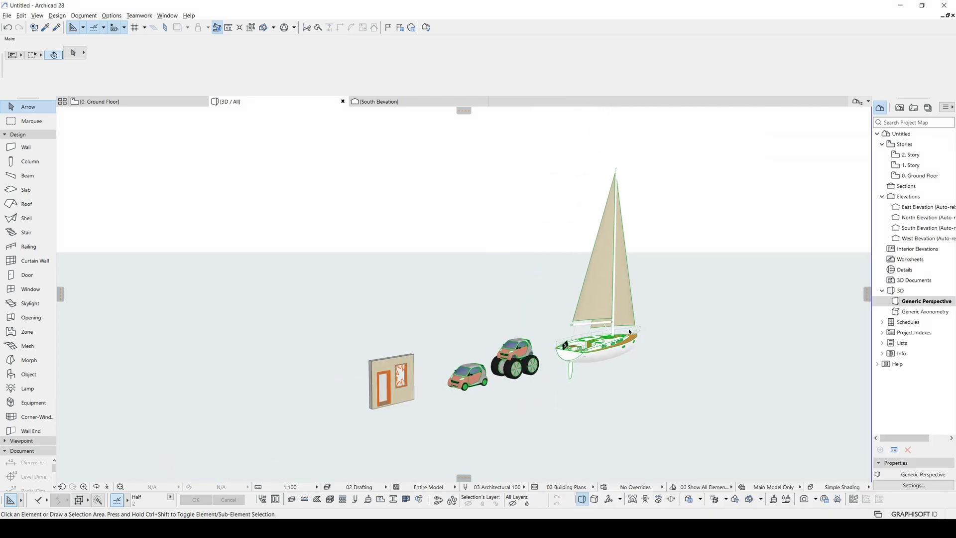